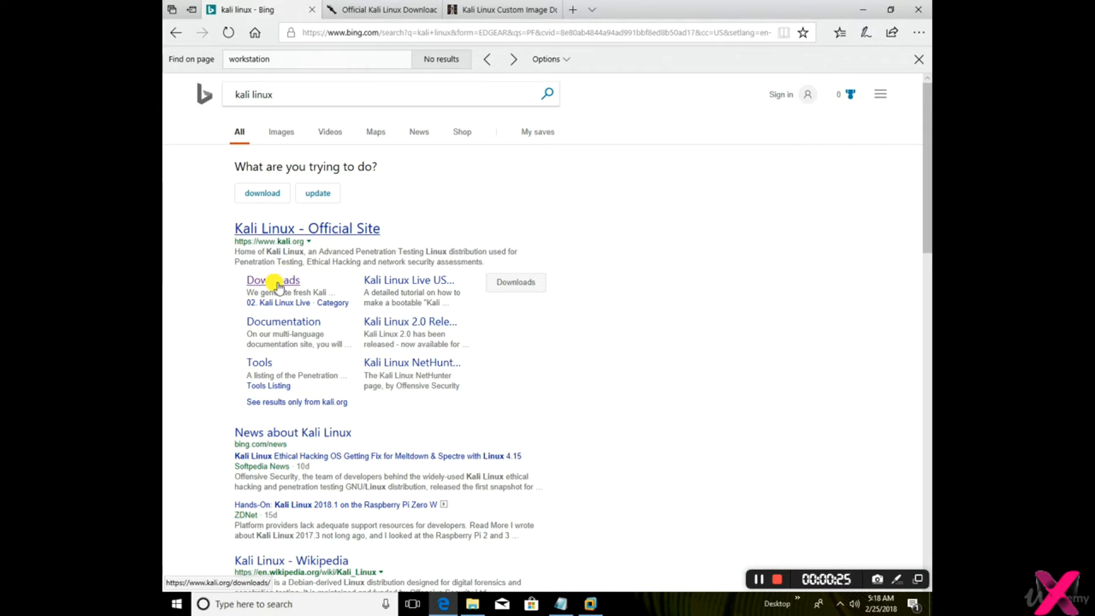
Switch to the official Kali Linux downloads page and examine the 64 Bit and 32 Bit image entries
left_click(378, 10)
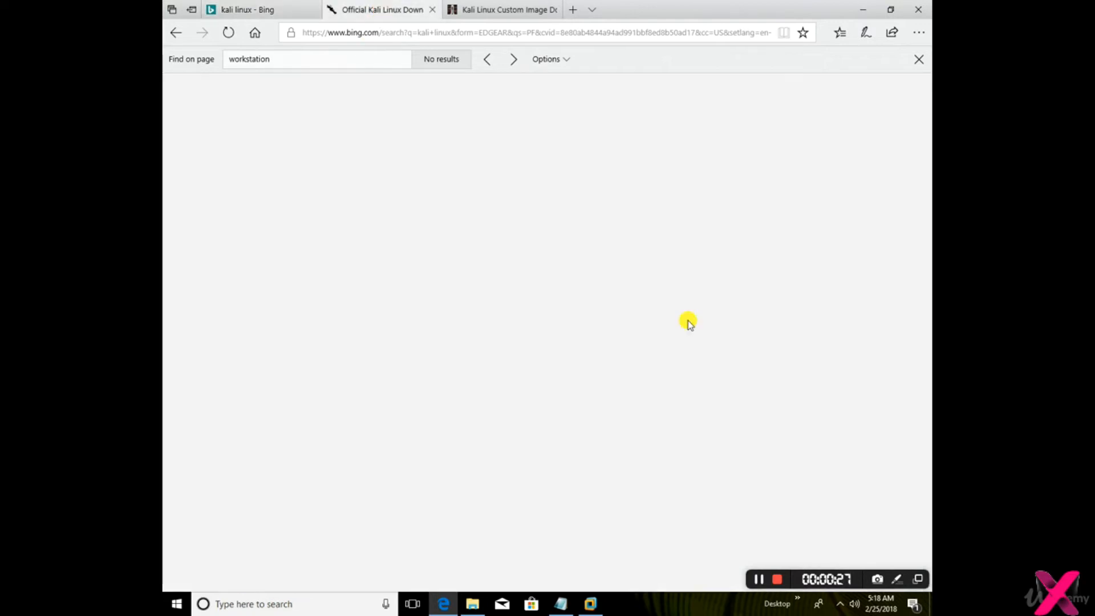
scroll(690, 324, "up", 10)
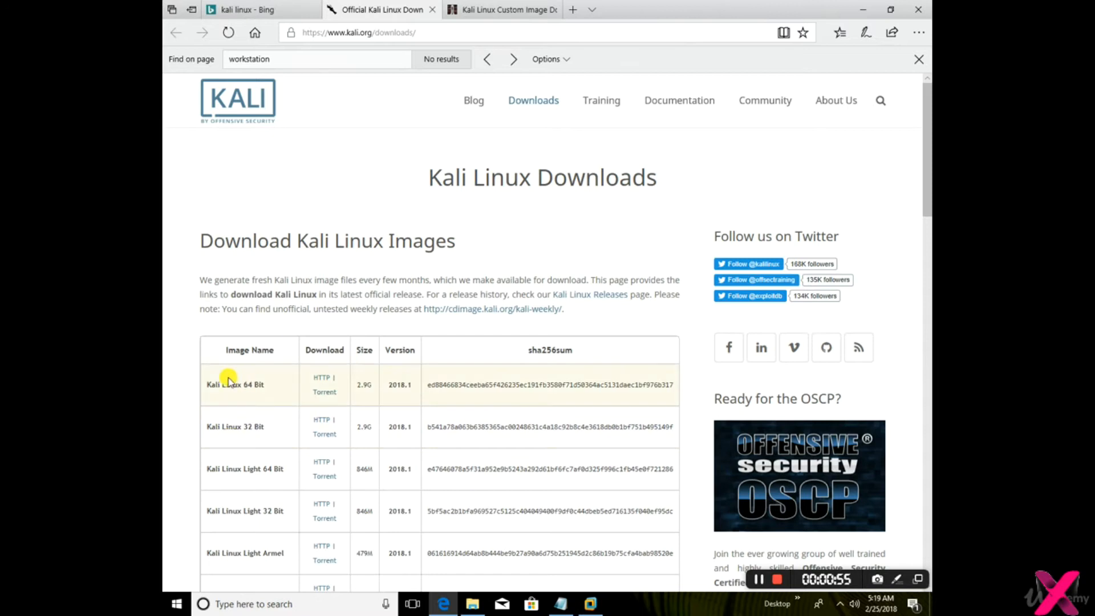
left_click_drag(204, 382, 688, 427)
left_click(688, 427)
left_click(210, 383)
left_click_drag(210, 384, 267, 384)
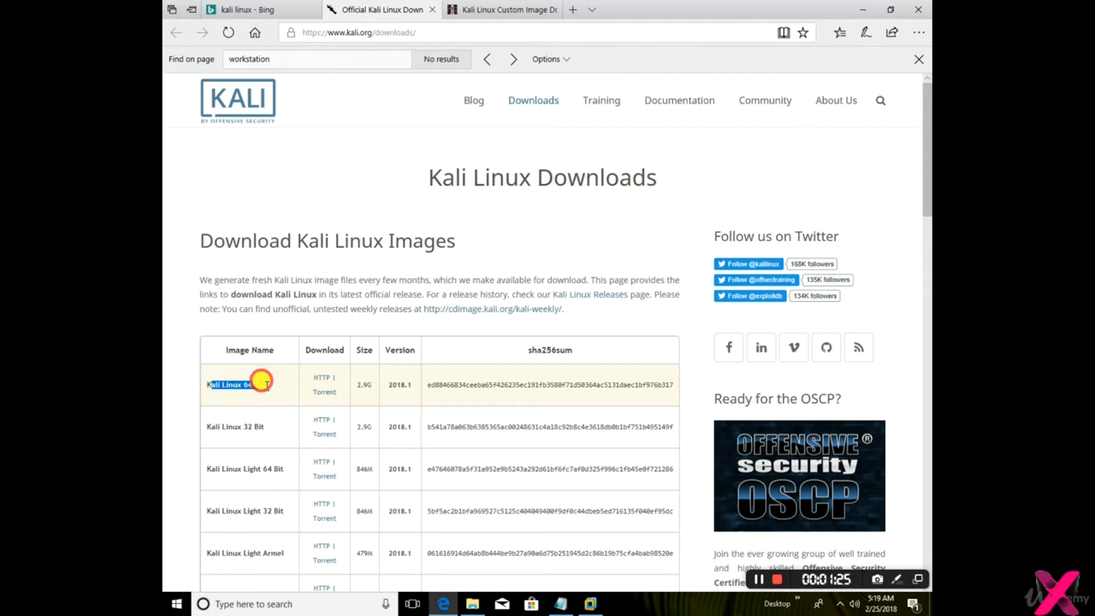
left_click_drag(210, 426, 265, 426)
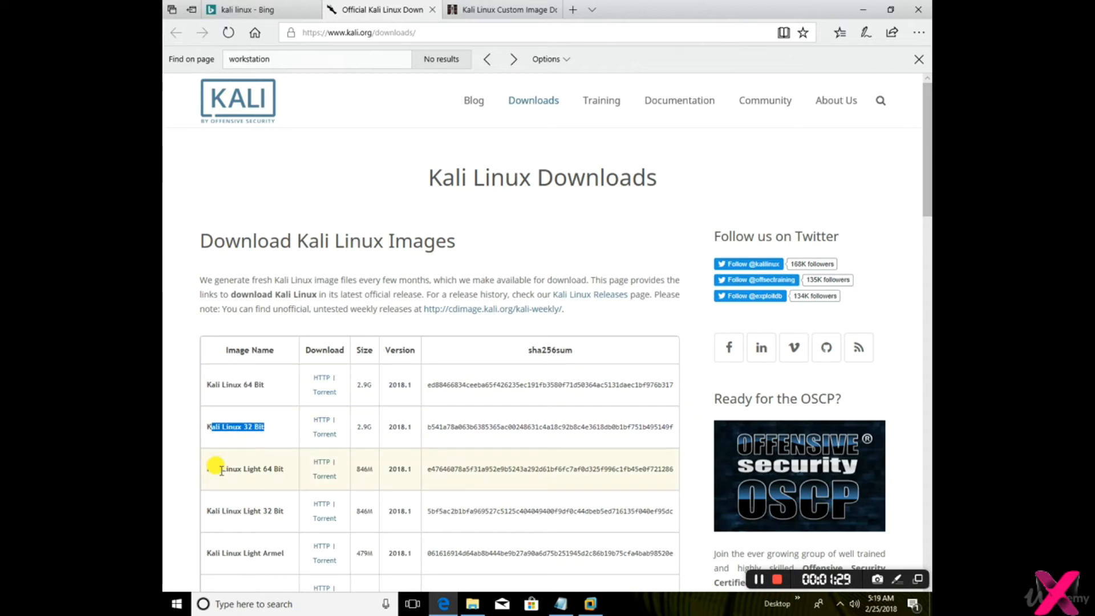
Examine the 64-bit and 32-bit VMware and Vbox image entries at the end of the Kali downloads table
scroll(217, 467, "down", 7)
scroll(217, 468, "down", 6)
scroll(217, 468, "up", 4)
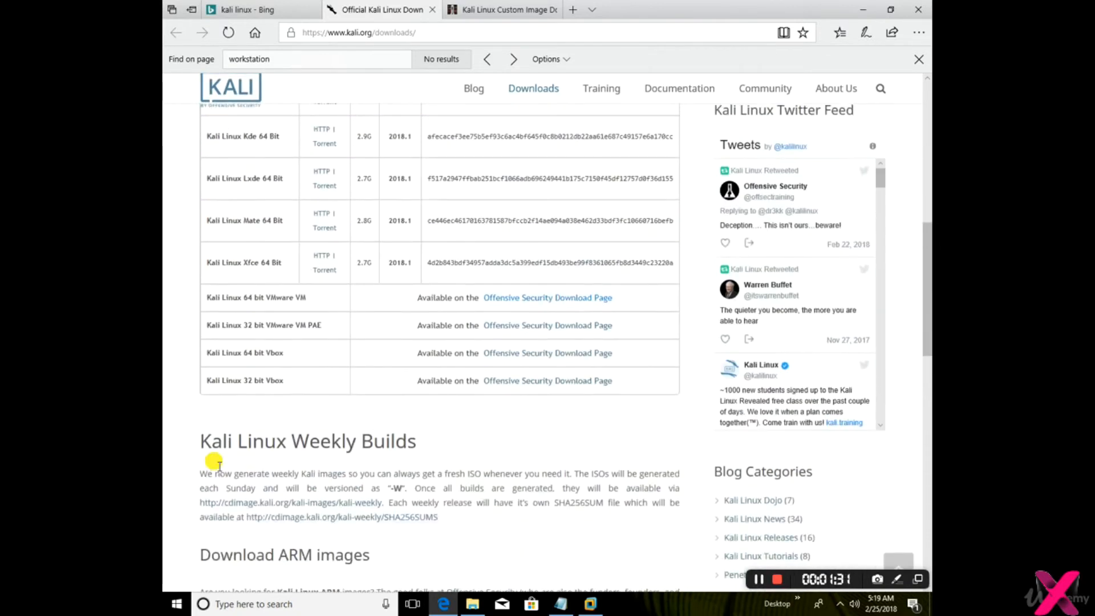
left_click_drag(312, 300, 200, 302)
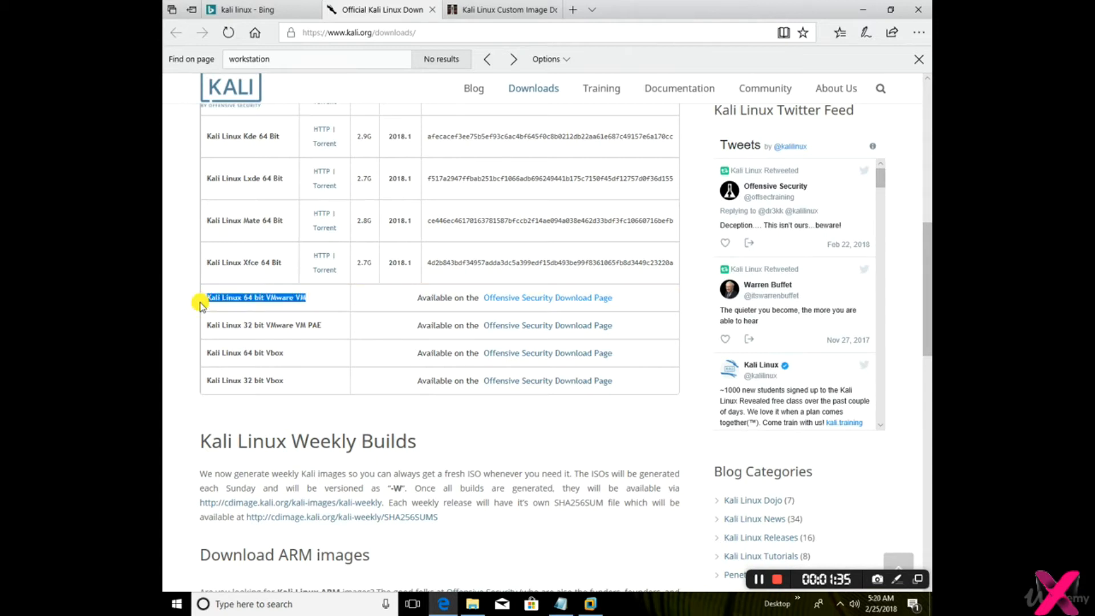
left_click_drag(317, 326, 205, 325)
left_click_drag(282, 352, 171, 359)
left_click(283, 382)
left_click_drag(284, 382, 171, 379)
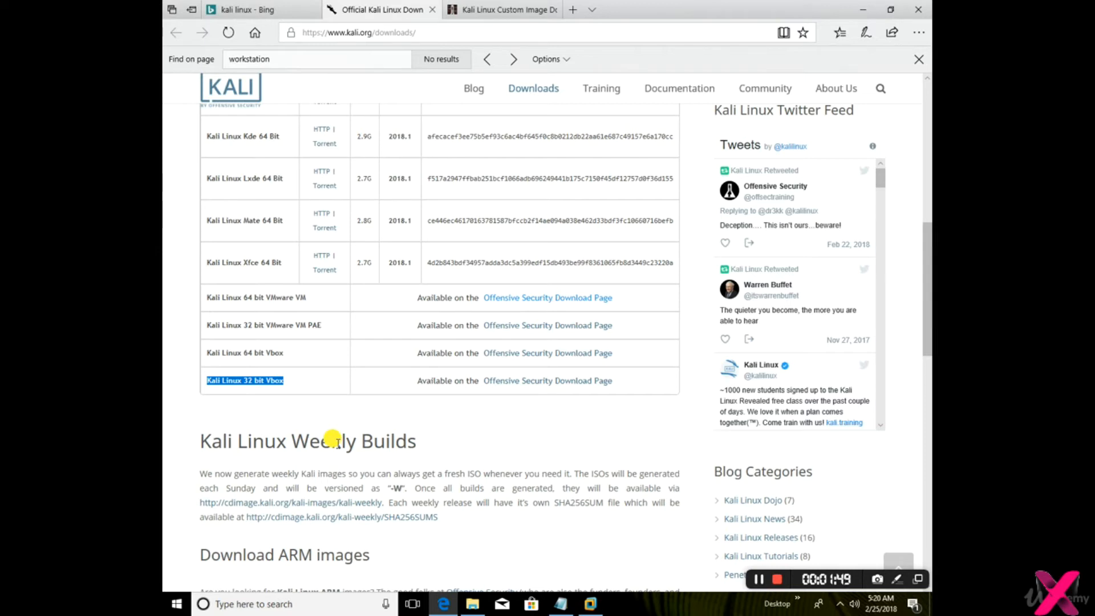
Check the computer's system type in the This PC properties, then return to the Kali downloads page
left_click(475, 604)
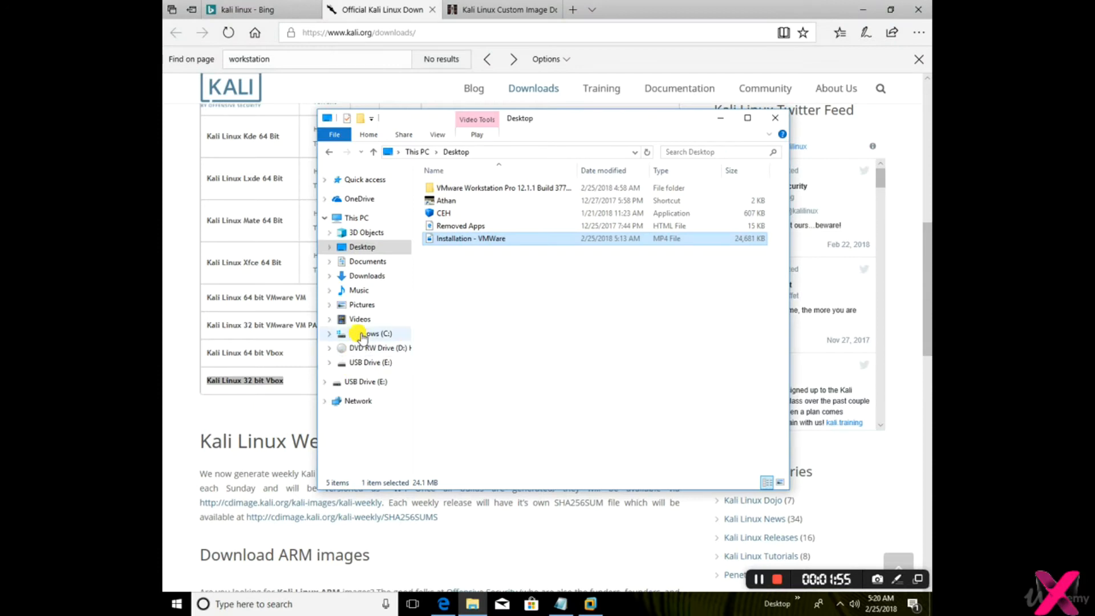
left_click(363, 335)
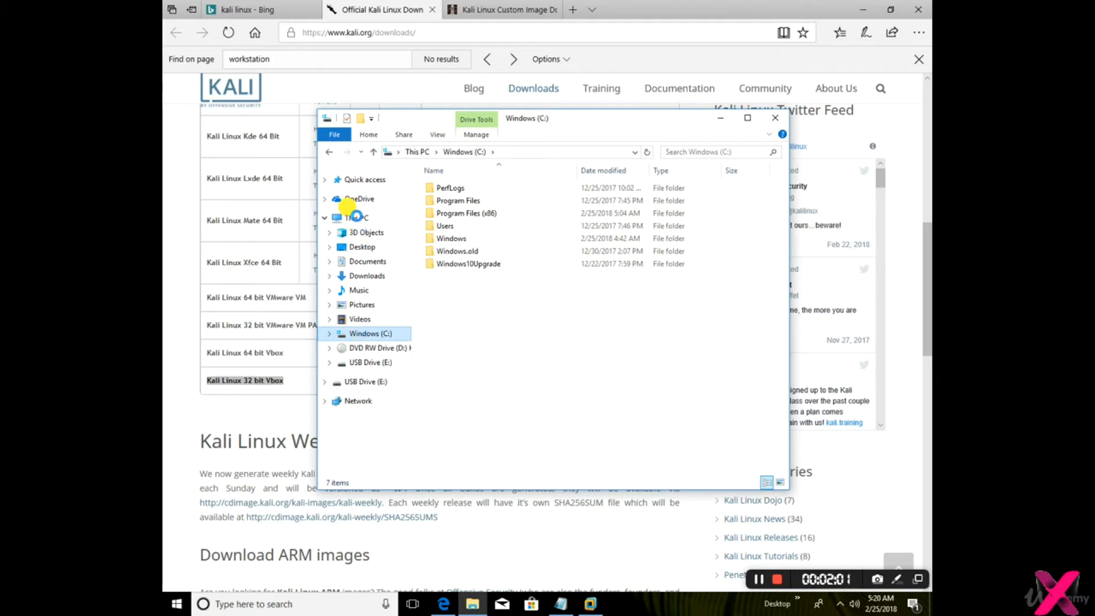
left_click(356, 217)
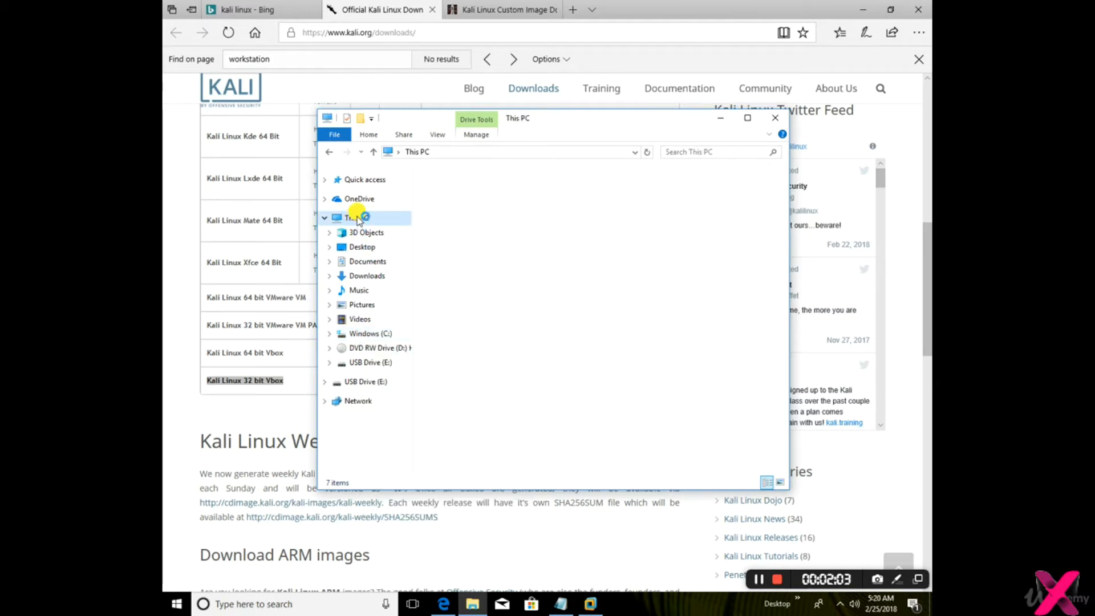
right_click(356, 220)
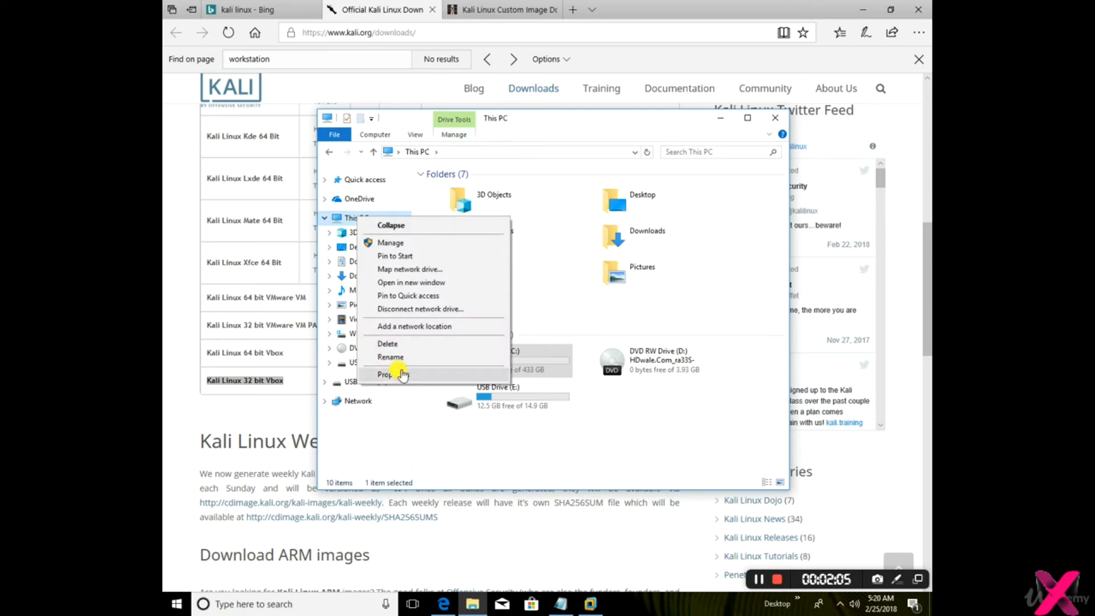
left_click(401, 373)
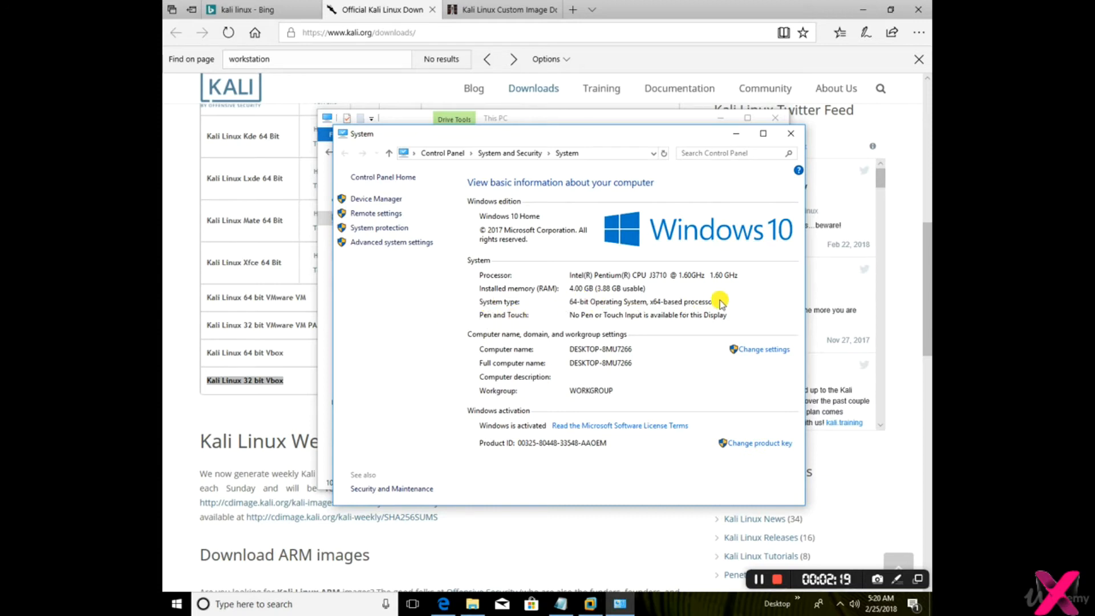
left_click(665, 5)
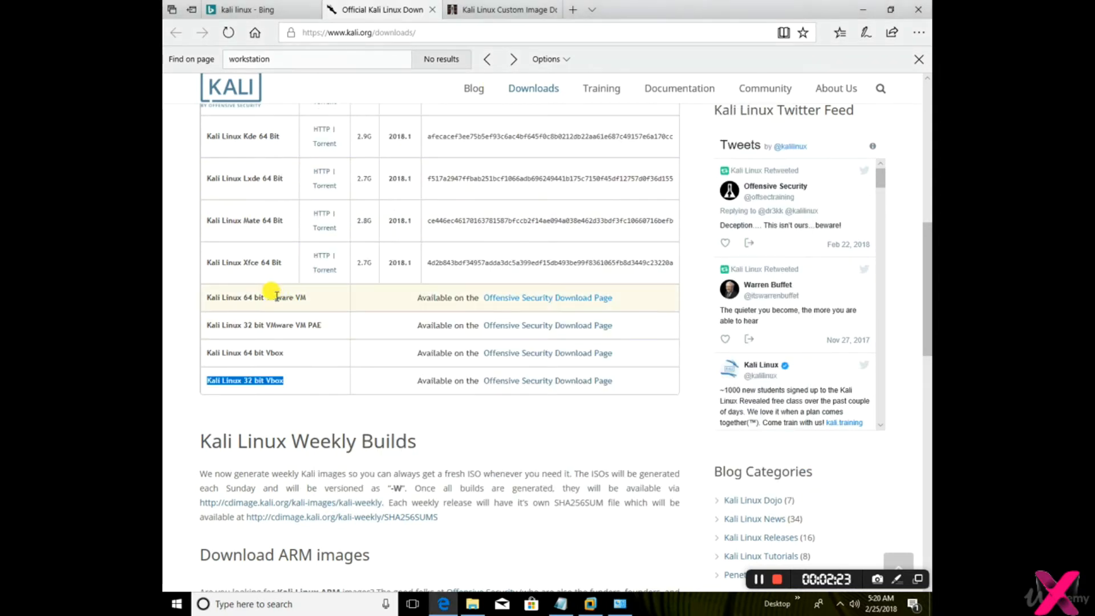
Compare the Kali Linux 64 bit VMware VM entry with the standard 64 Bit and 32 Bit images
left_click_drag(215, 299, 293, 299)
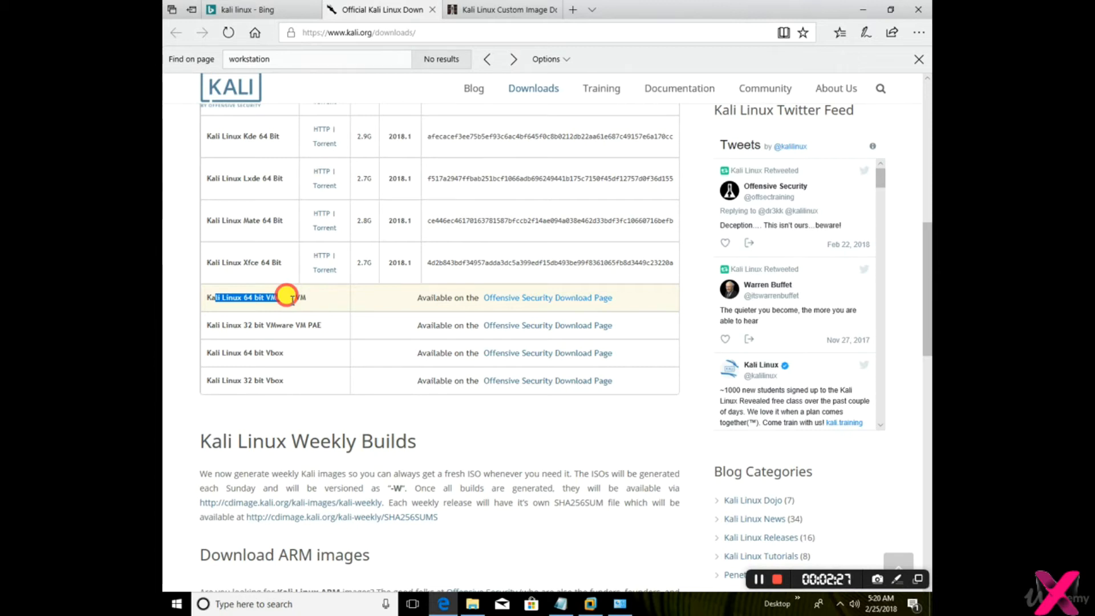
scroll(268, 354, "up", 7)
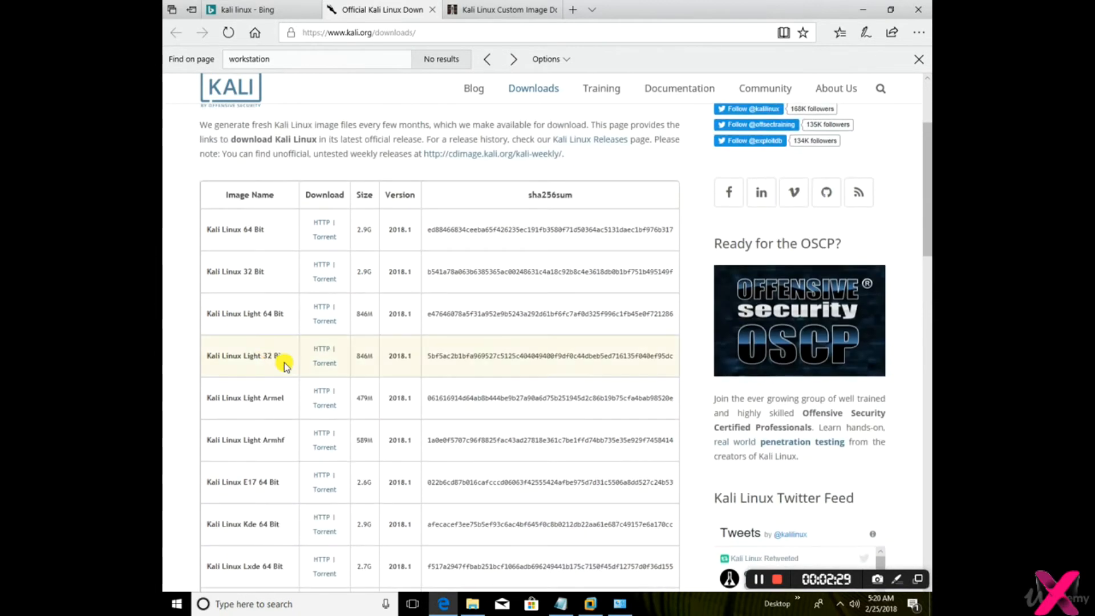
left_click_drag(204, 223, 277, 272)
left_click(279, 274)
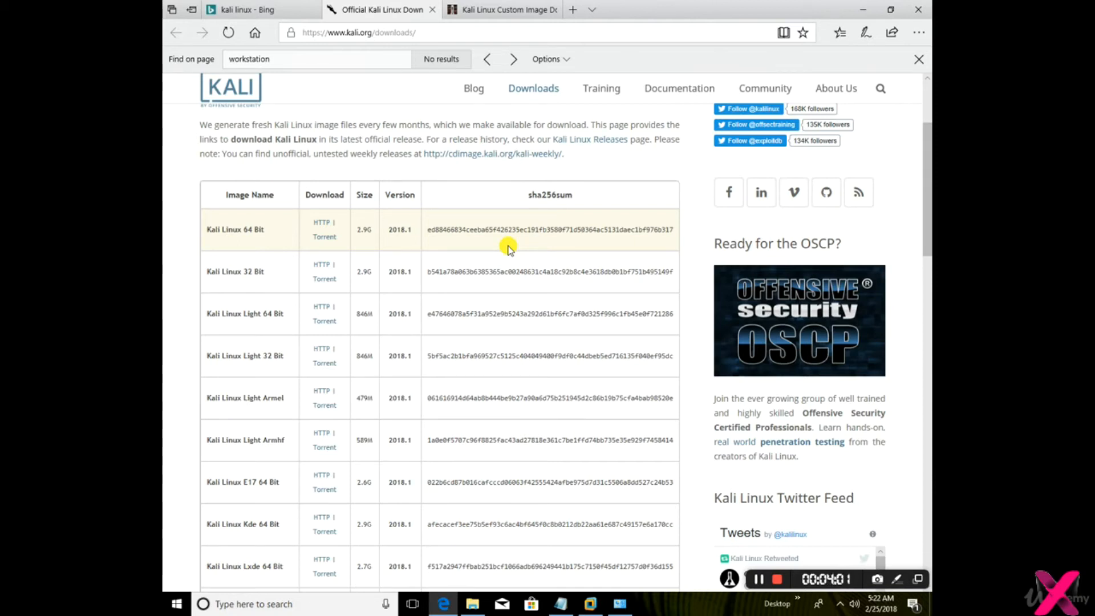
Locate the Kali Linux 64 bit VMware VM entry and view the VMware images on Offensive Security's virtual images page
scroll(507, 248, "down", 8)
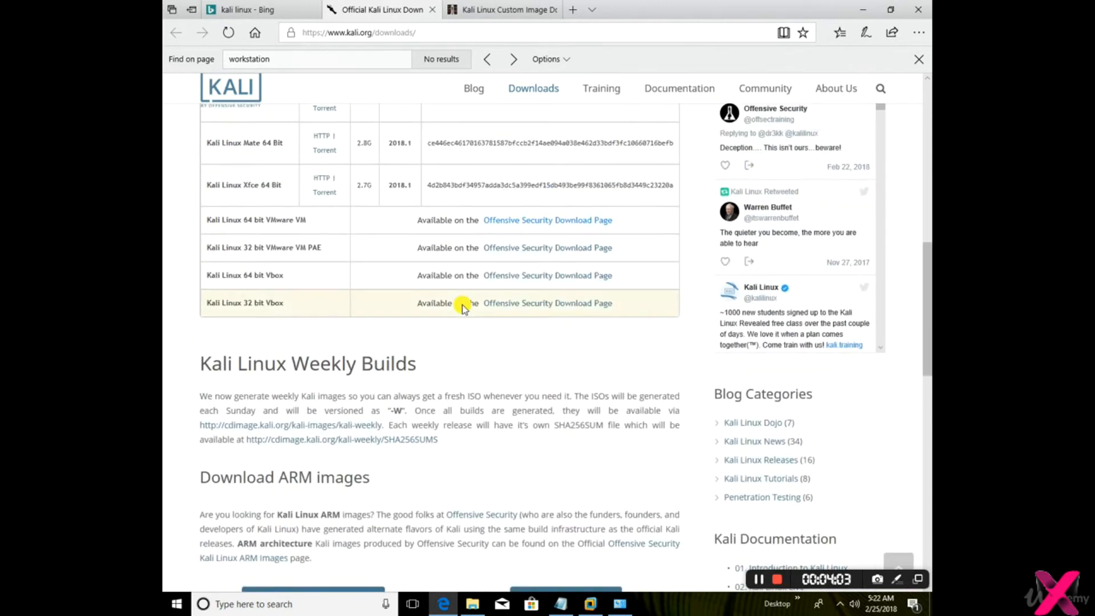
left_click_drag(202, 219, 336, 218)
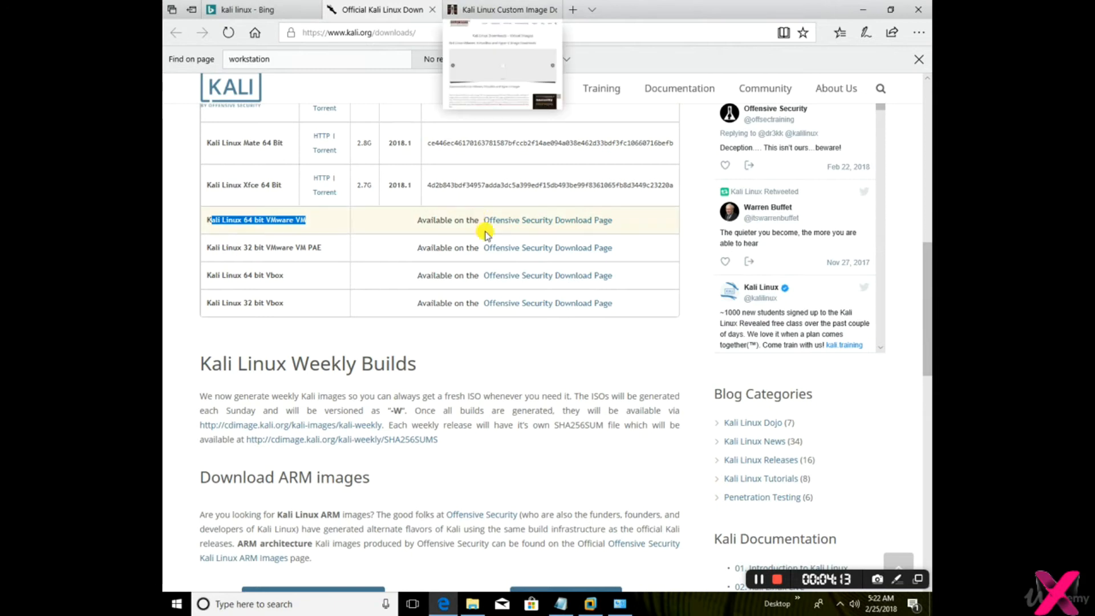
left_click(485, 11)
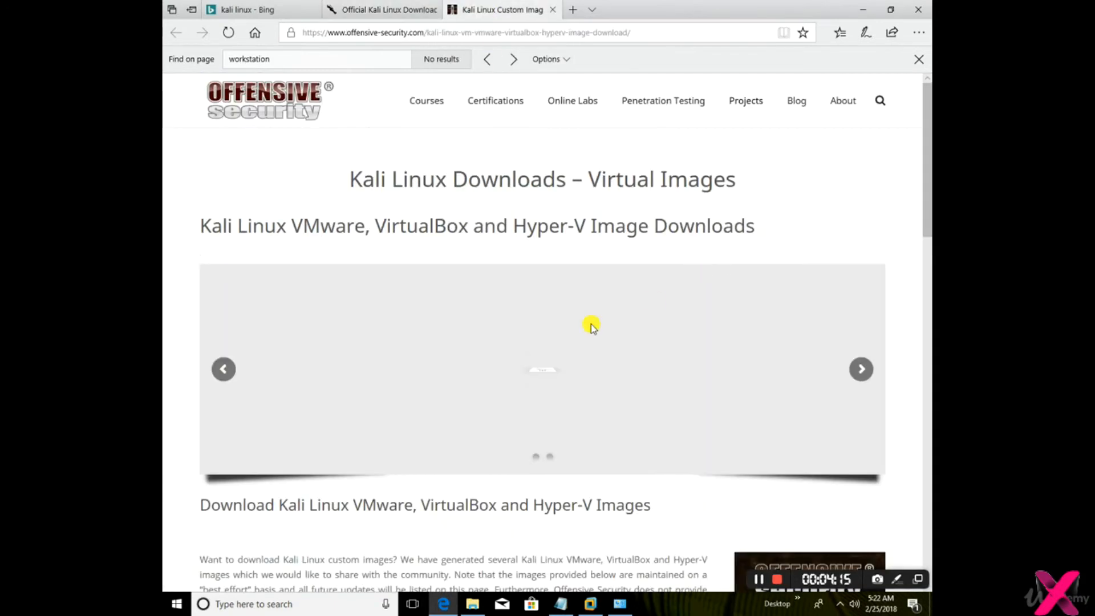
scroll(187, 341, "down", 10)
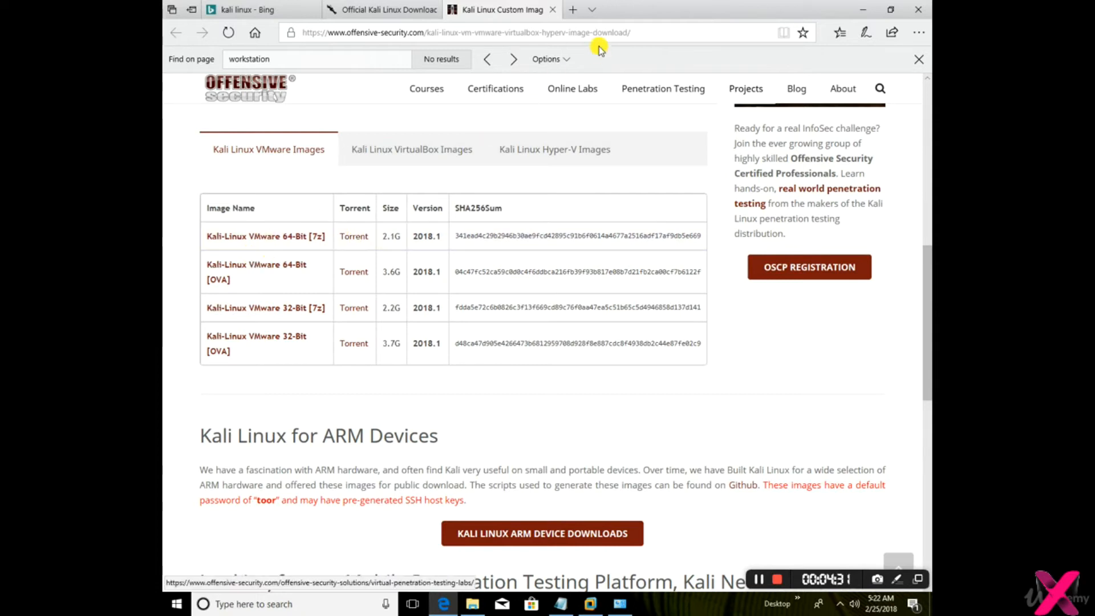
Search the web for 7zip in a new browser tab and open the official 7-Zip site
left_click(574, 16)
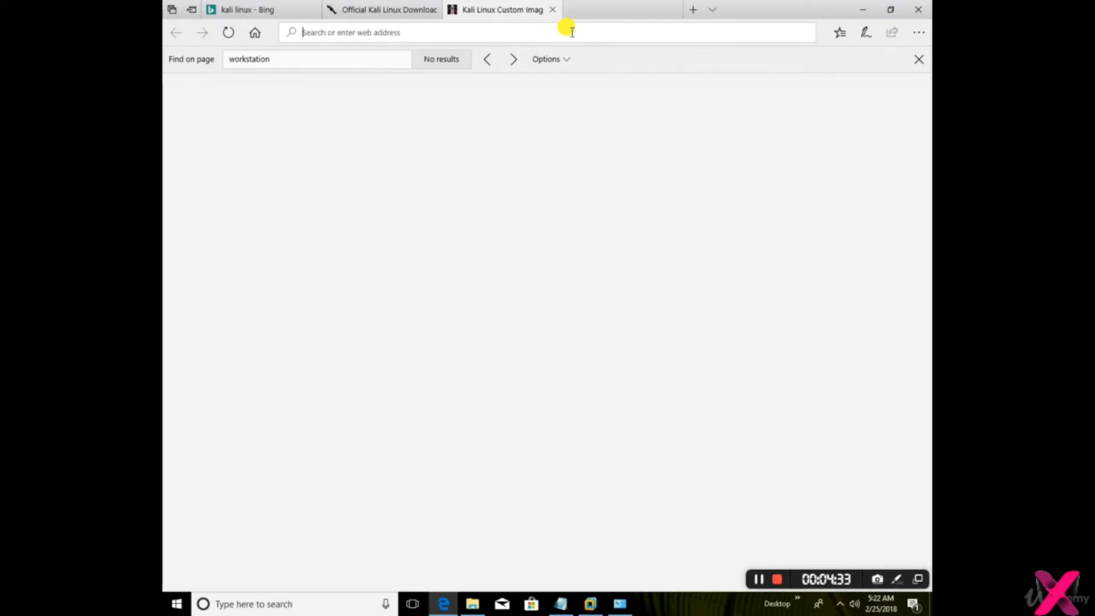
type("7zip")
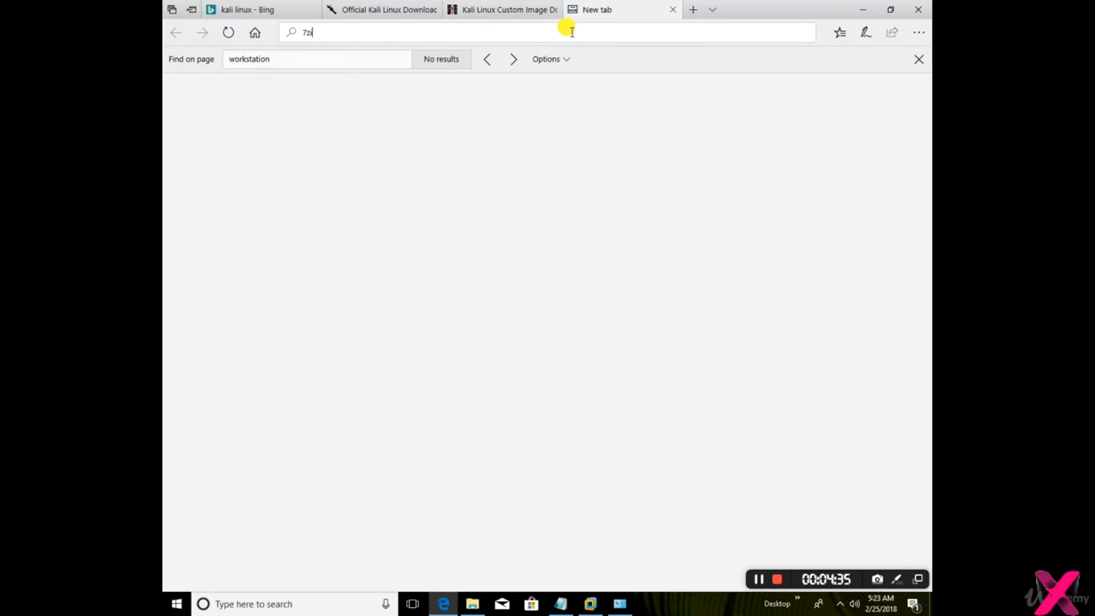
key("Return")
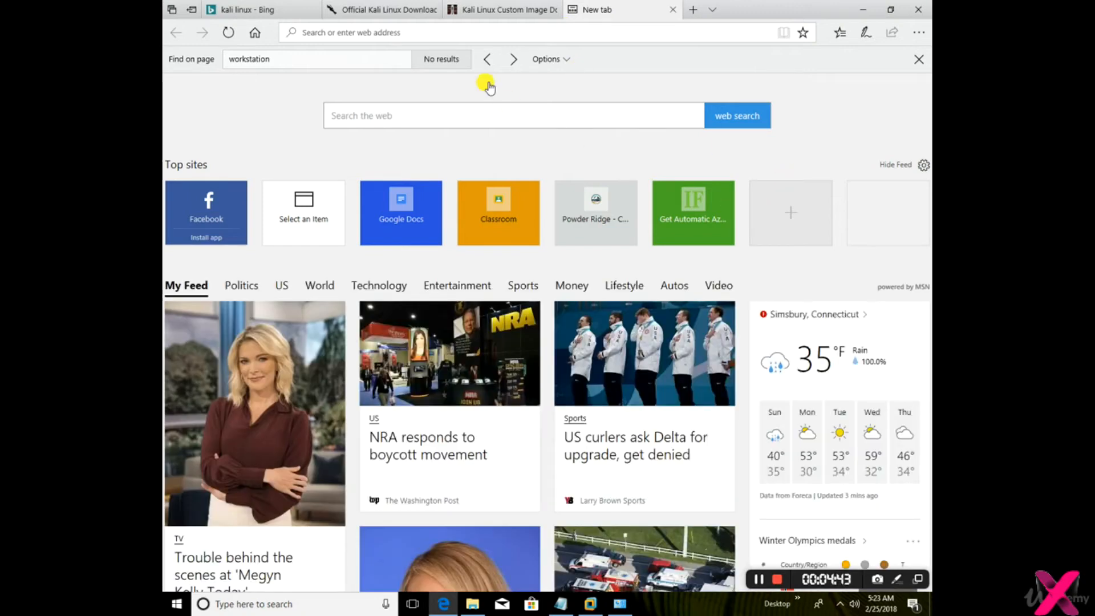
left_click(491, 32)
type("7zip")
key("Return")
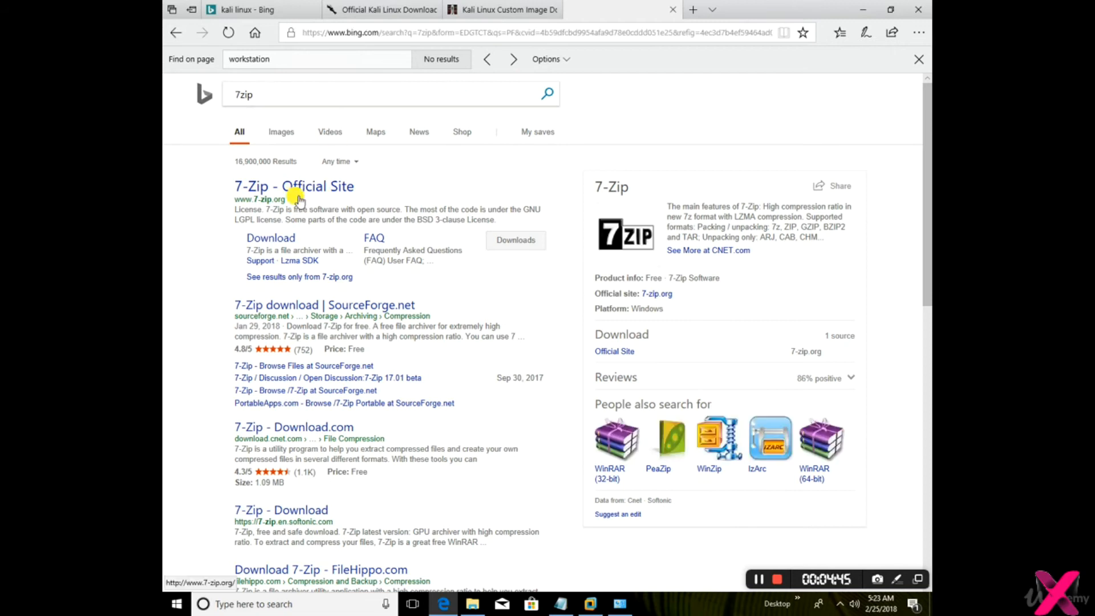
left_click(284, 197)
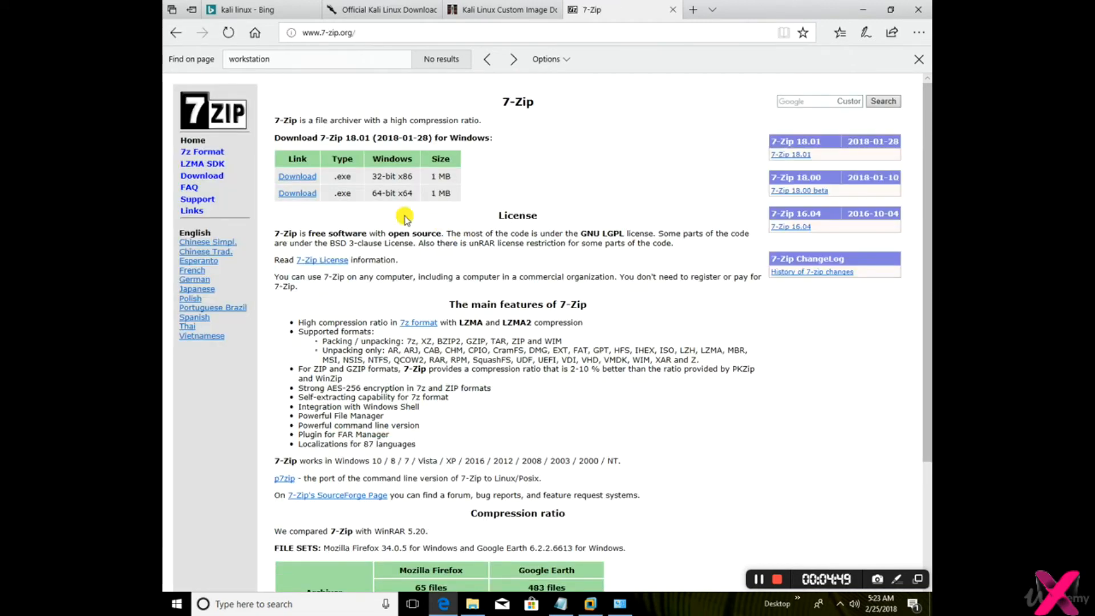
Download the 64-bit x64 7-Zip installer 7z1801-x64.exe and run it despite the unverified publisher
left_click_drag(406, 198, 374, 195)
left_click(299, 196)
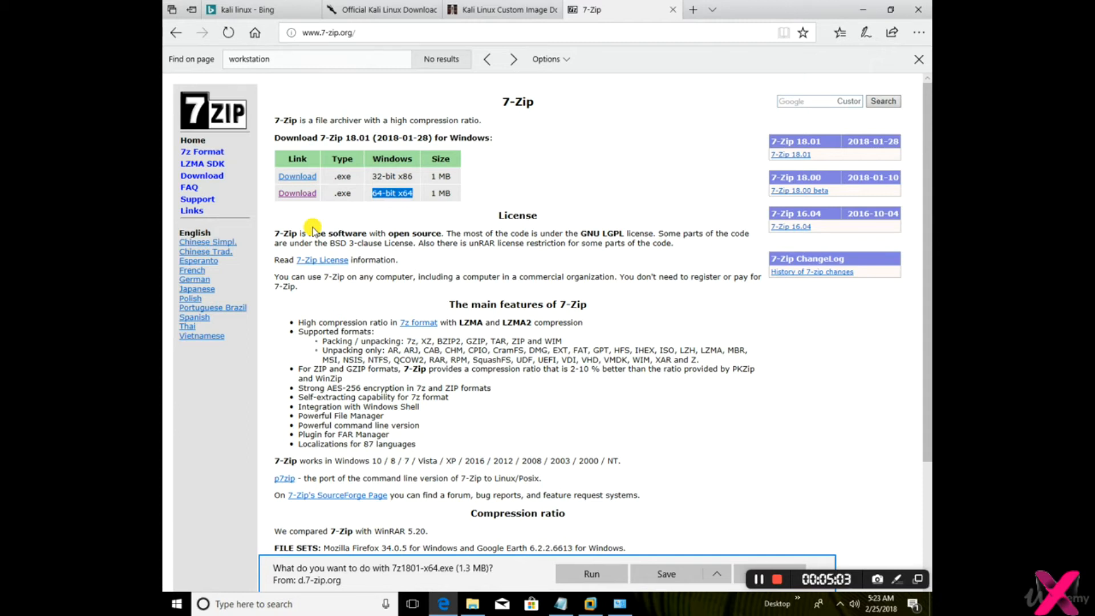
left_click(591, 574)
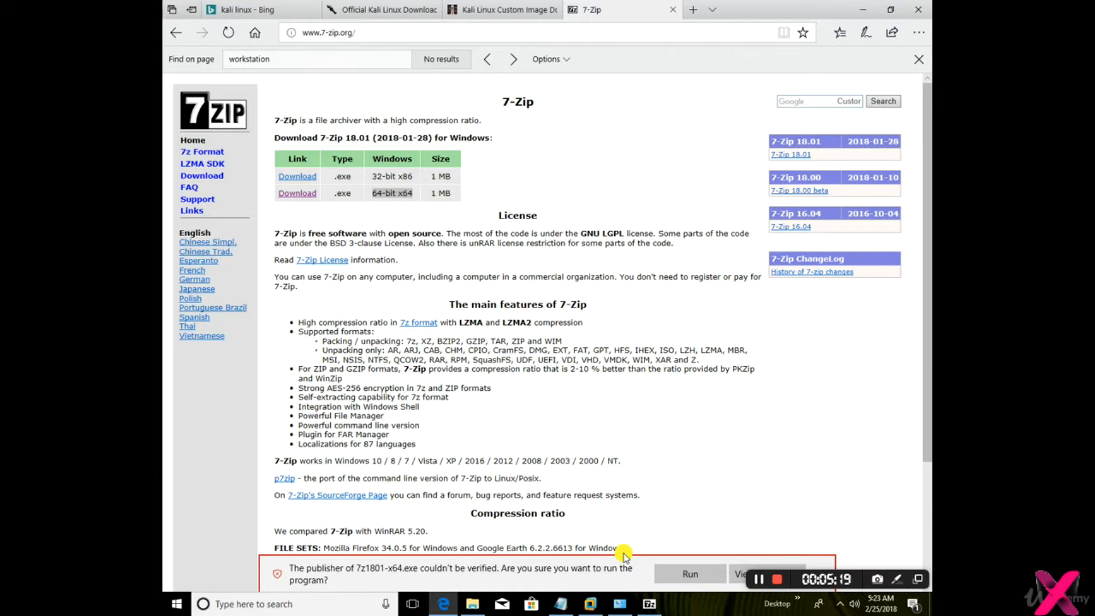
left_click_drag(628, 547, 608, 420)
left_click(607, 419)
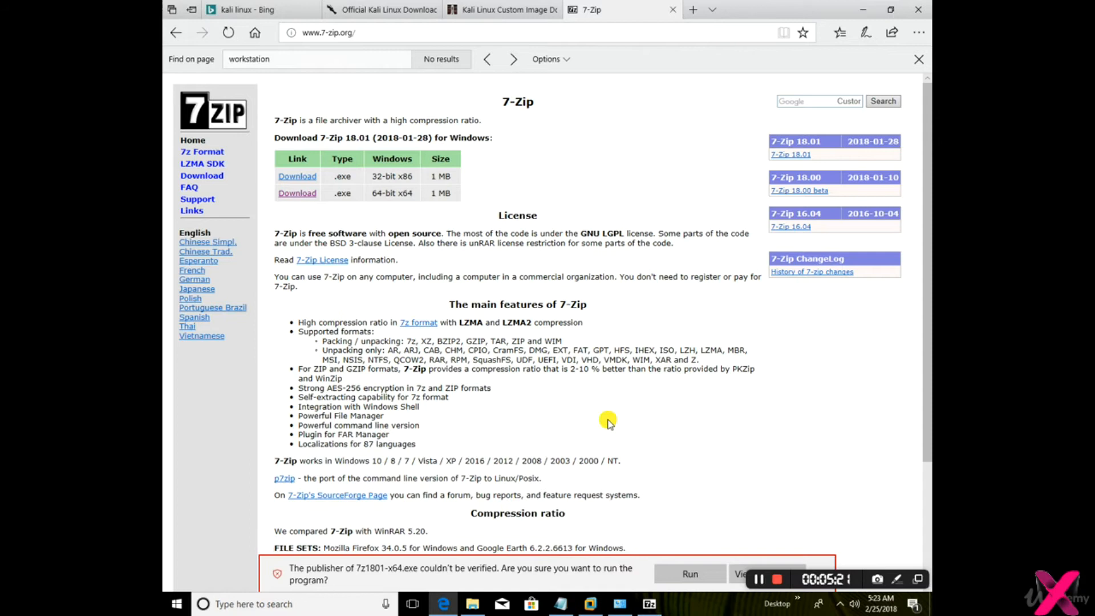
left_click(690, 574)
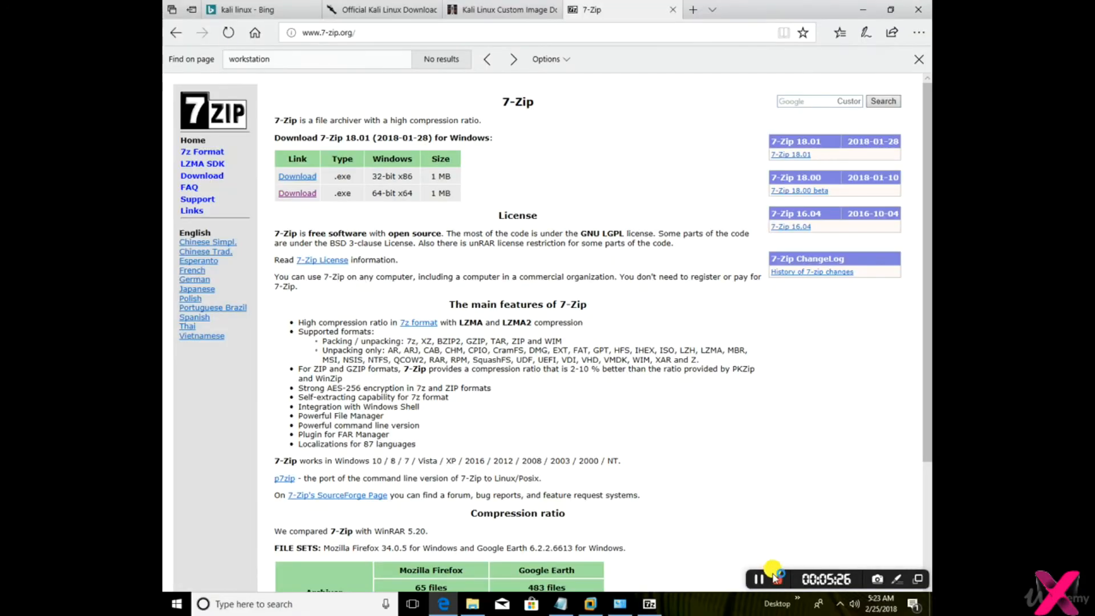
left_click(759, 578)
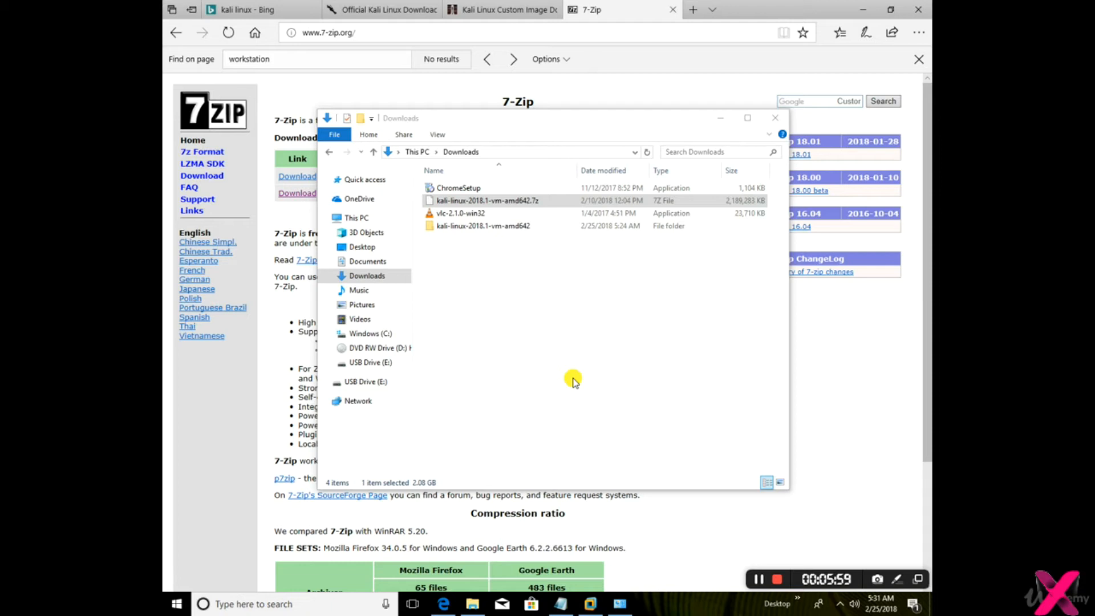
Extract kali-linux-2018.1-vm-amd642.7z into its own folder with 7-Zip and open the Kali-Linux-2018.1-vm-amd64 folder inside it
left_click(495, 203)
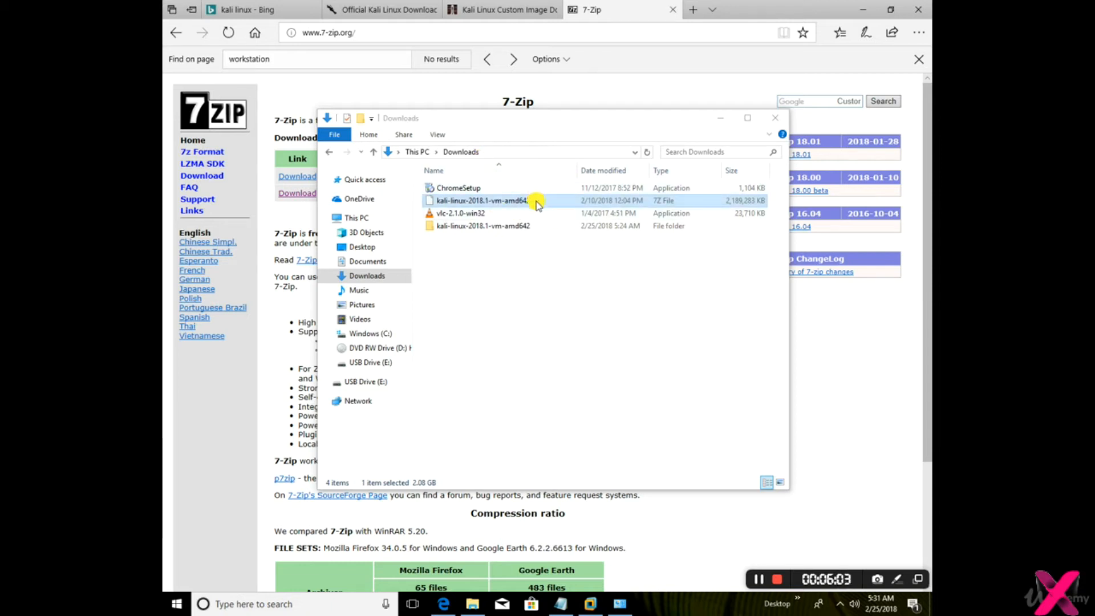
right_click(503, 203)
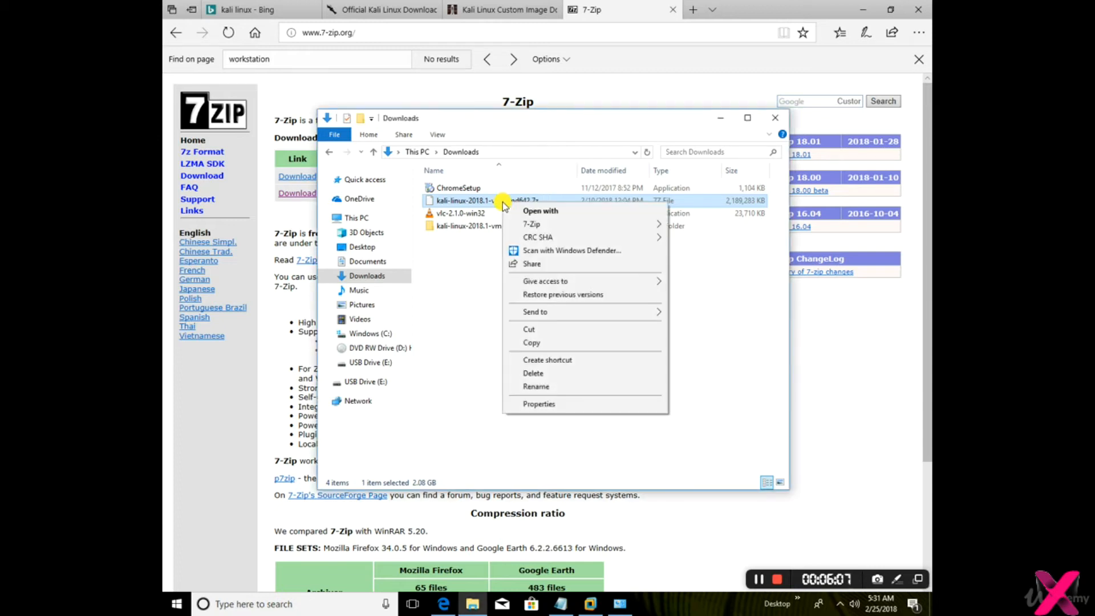
mouse_move(536, 225)
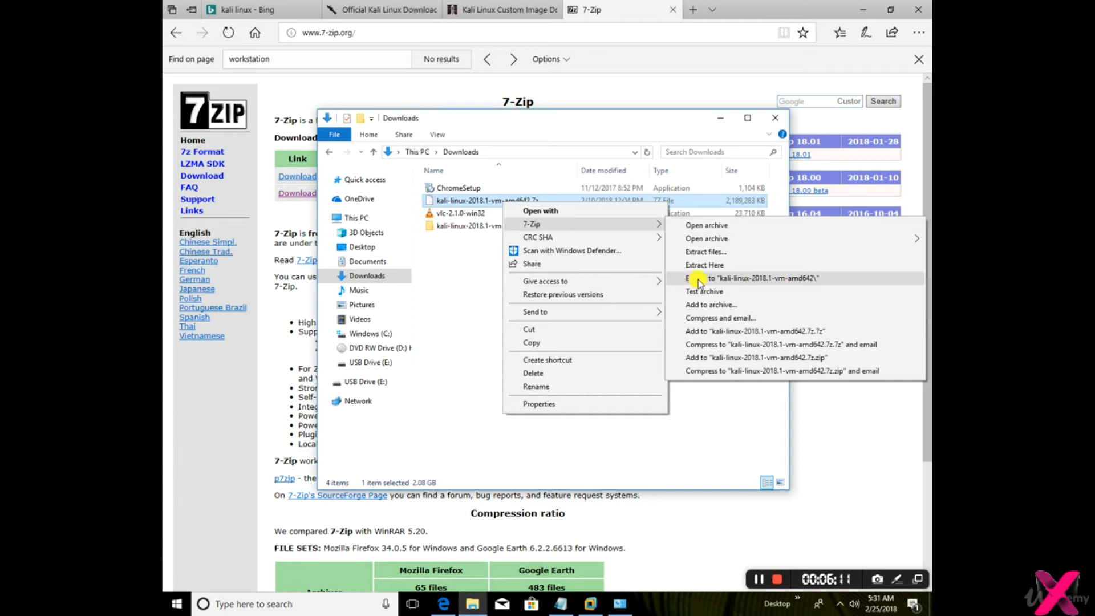
left_click(788, 280)
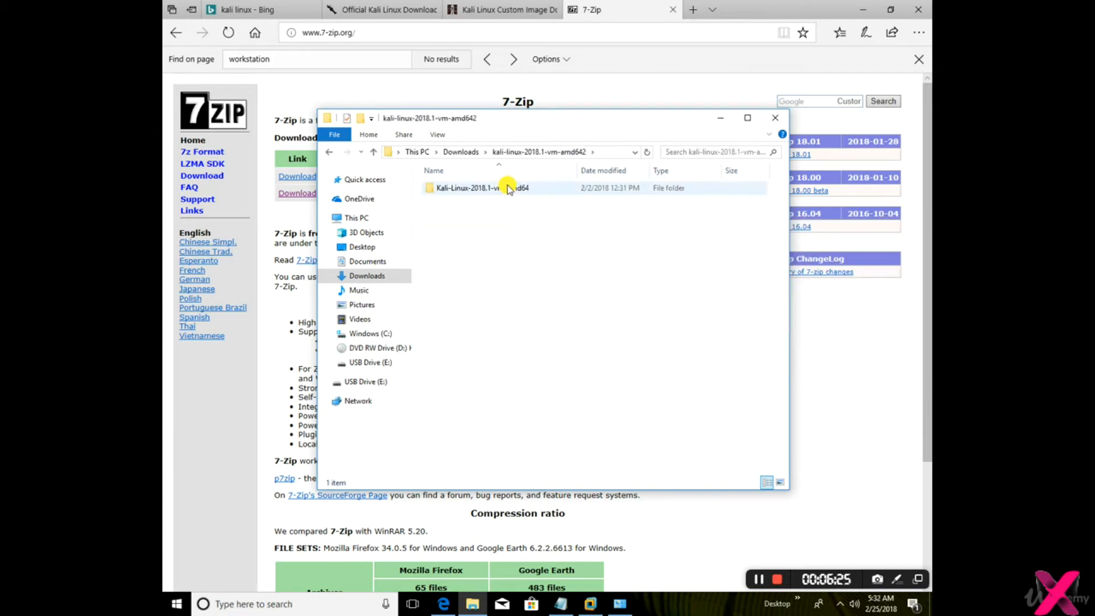
double_click(507, 189)
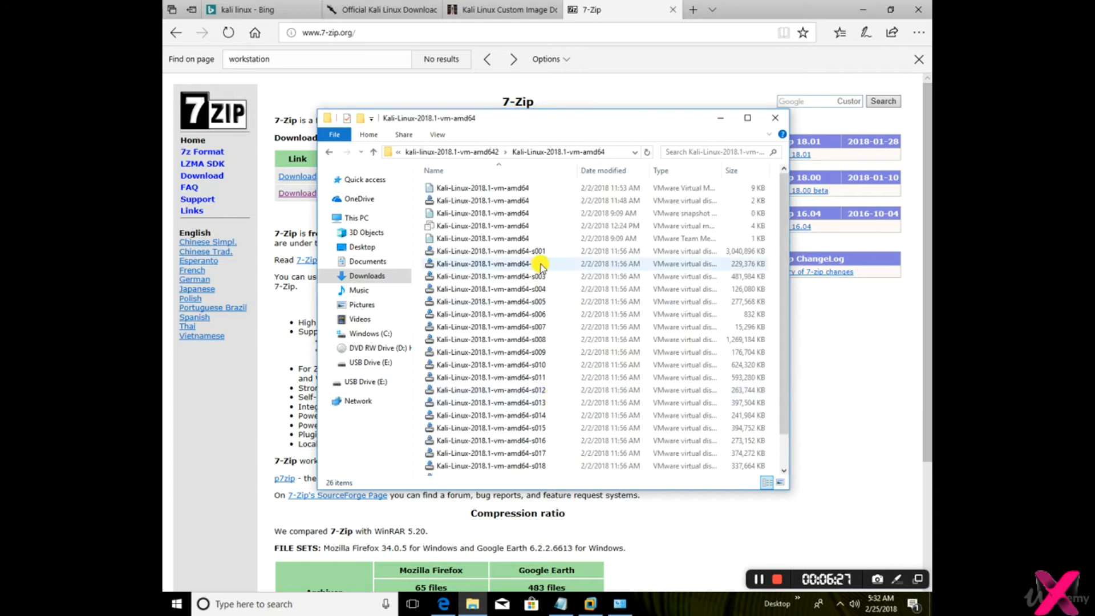
Switch to VMware Workstation, open the extracted Kali-Linux-2018.1-vm-amd64 virtual machine from Downloads and highlight the login details in its description
left_click(590, 603)
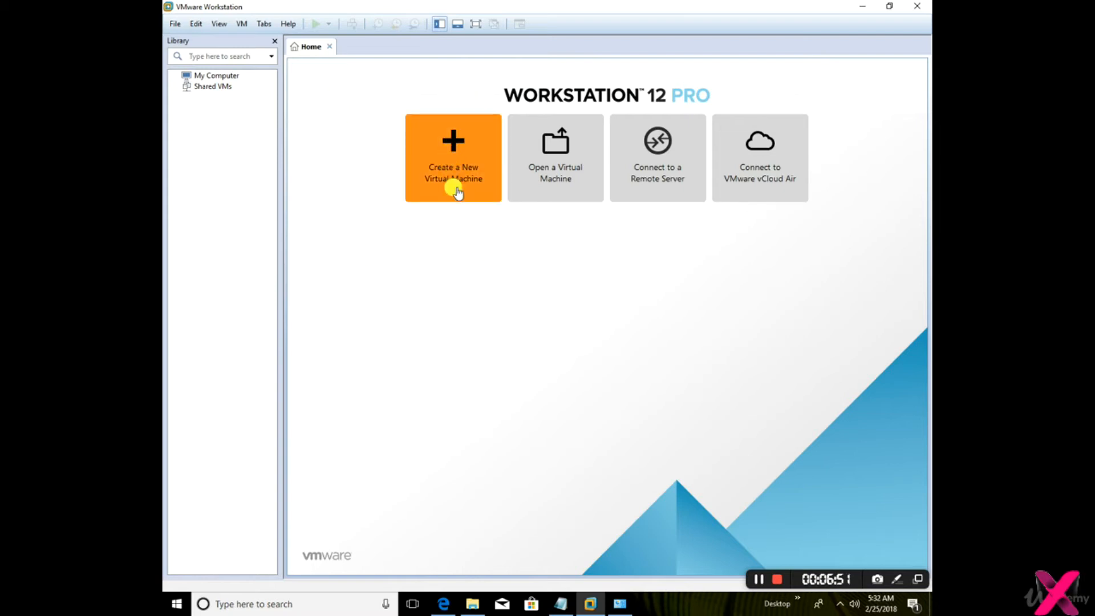
left_click(542, 190)
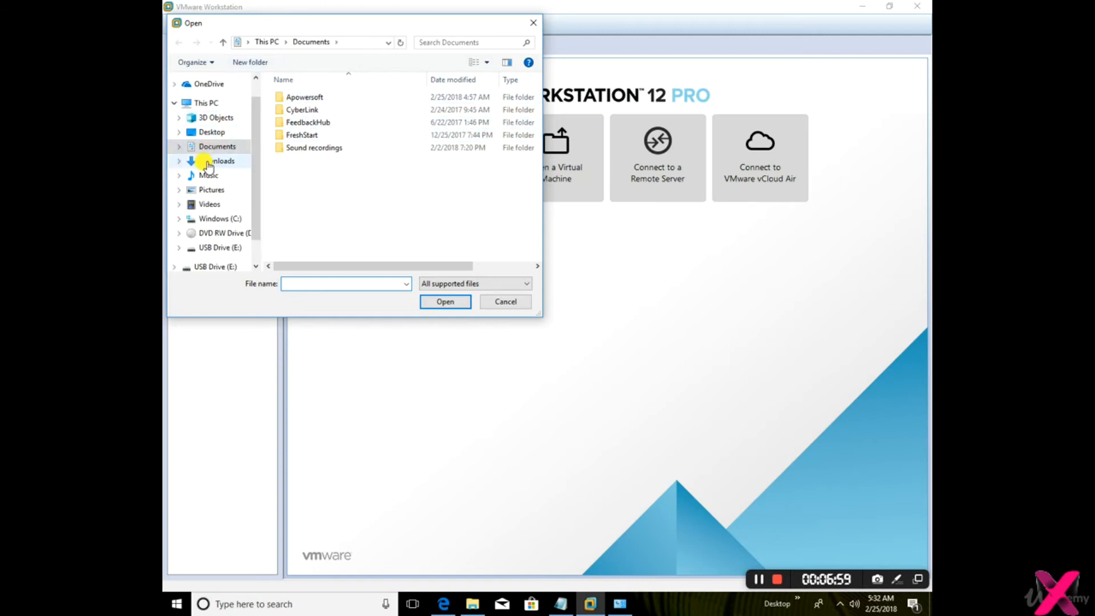
left_click(208, 161)
double_click(342, 100)
left_click(336, 104)
left_click(443, 300)
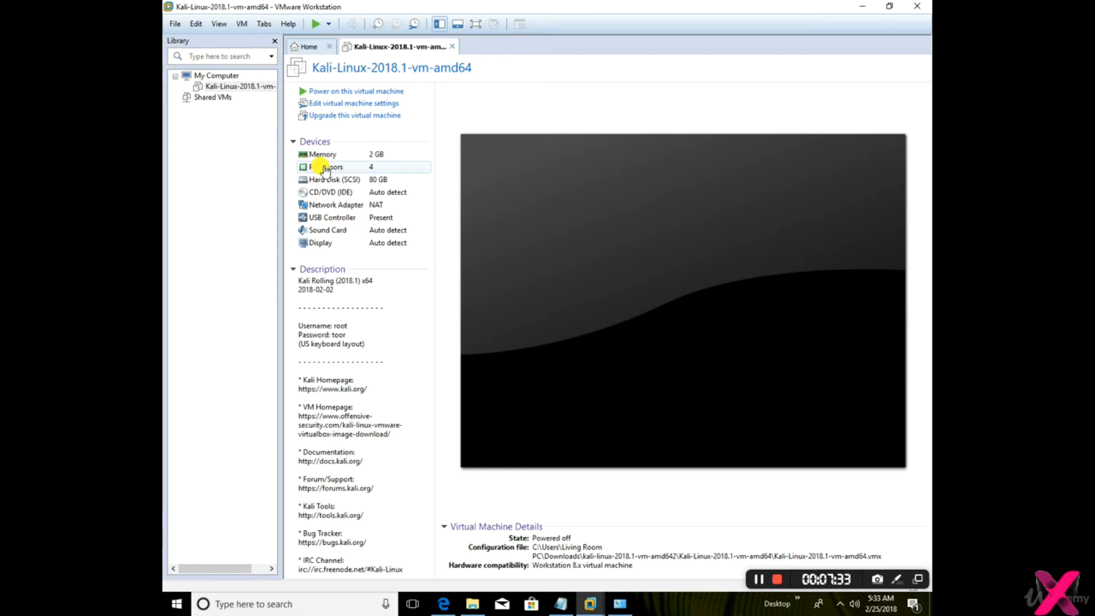
left_click_drag(302, 326, 347, 338)
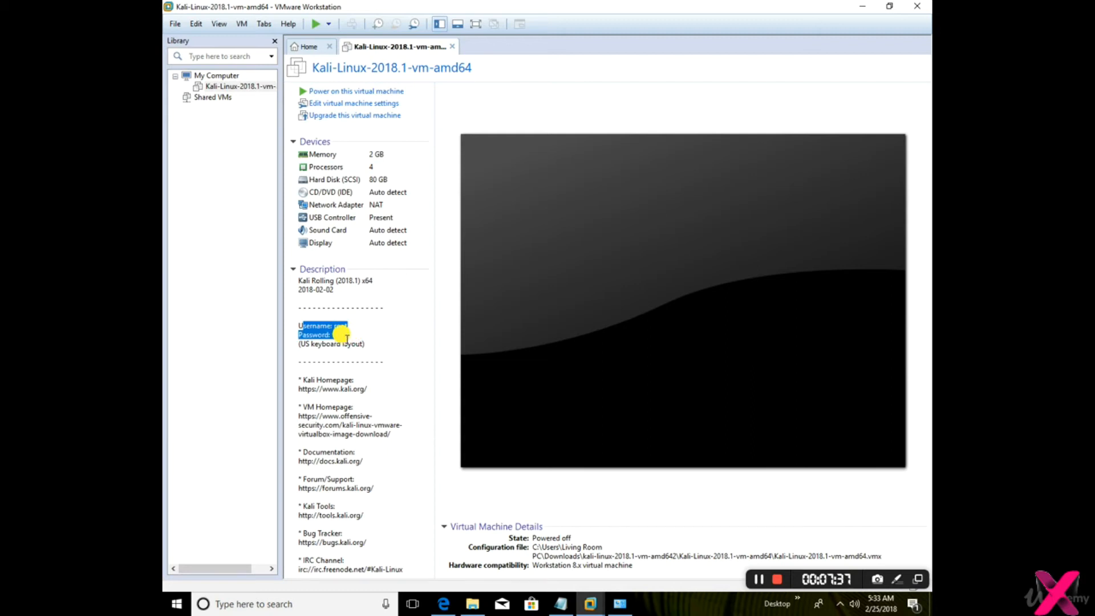
left_click(346, 340)
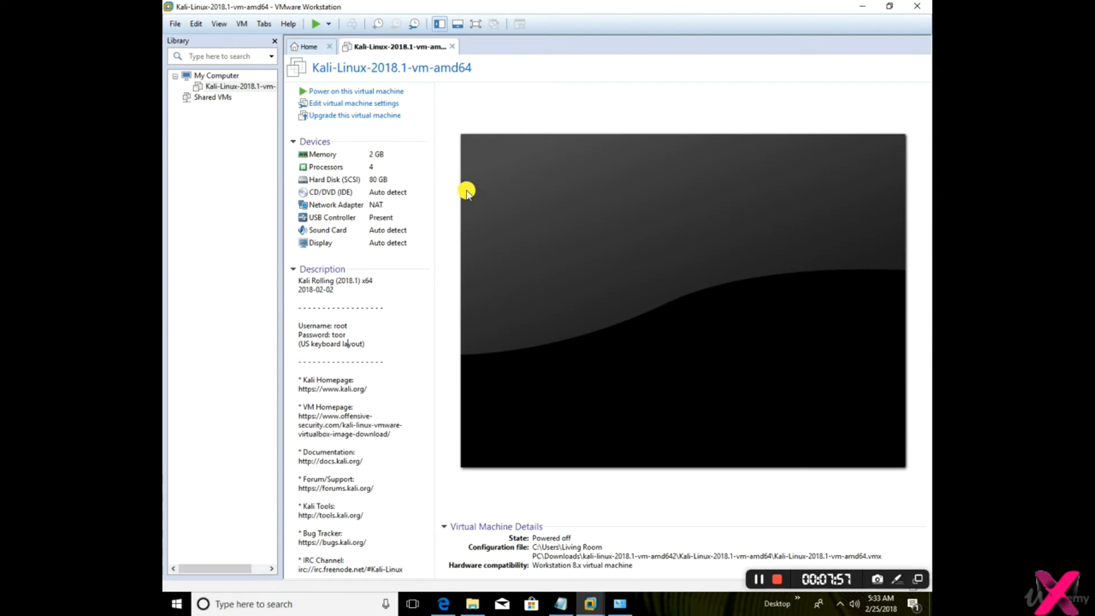
Set the number of cores per processor to 1 in the Kali virtual machine's processor settings
left_click(367, 105)
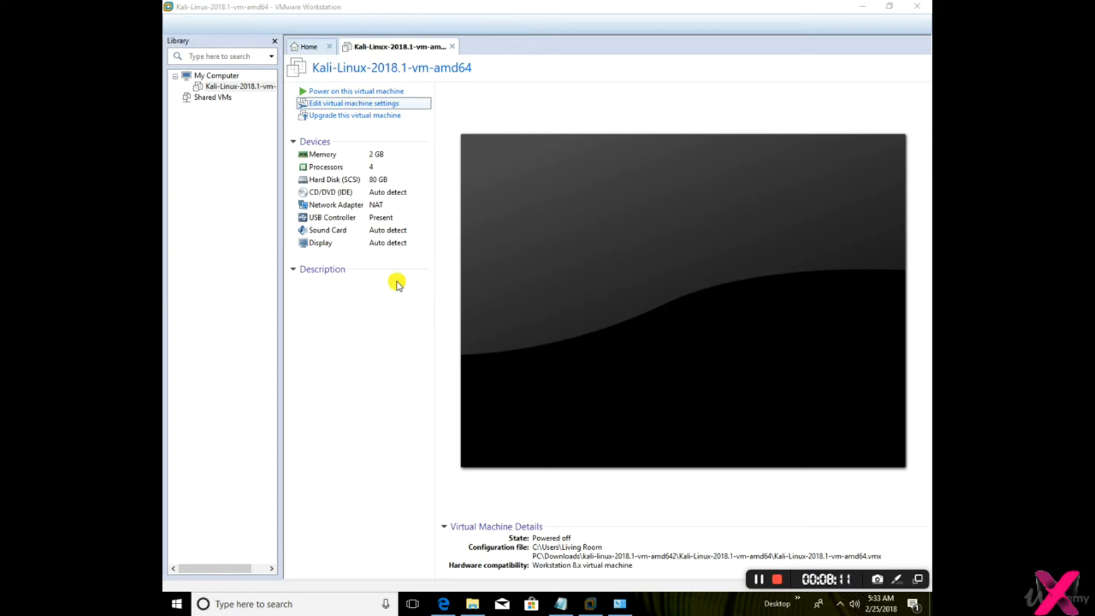
left_click(388, 178)
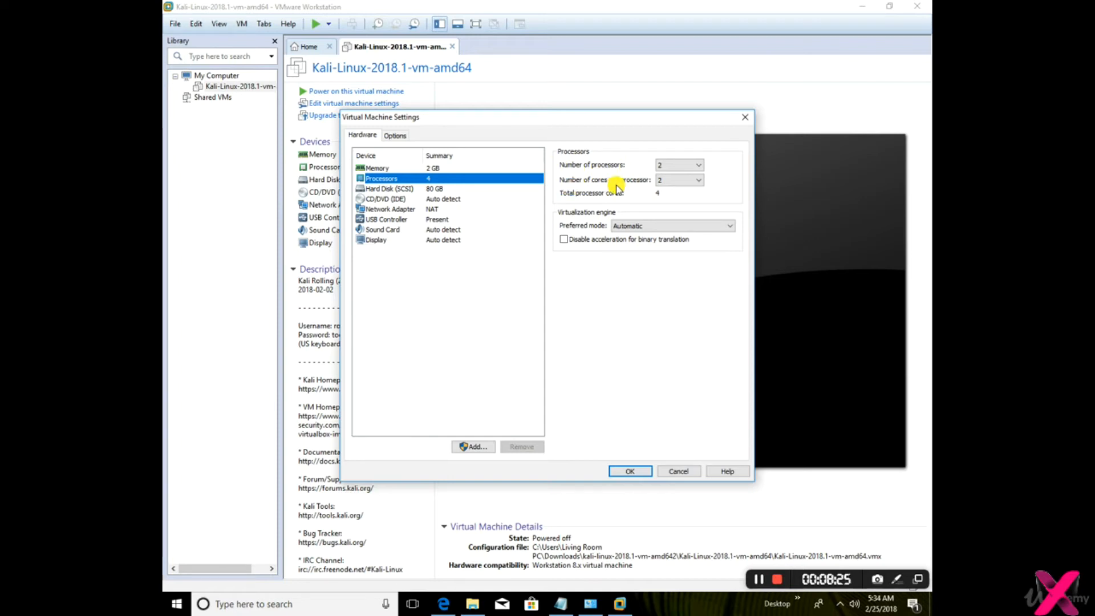
left_click(684, 181)
left_click(554, 190)
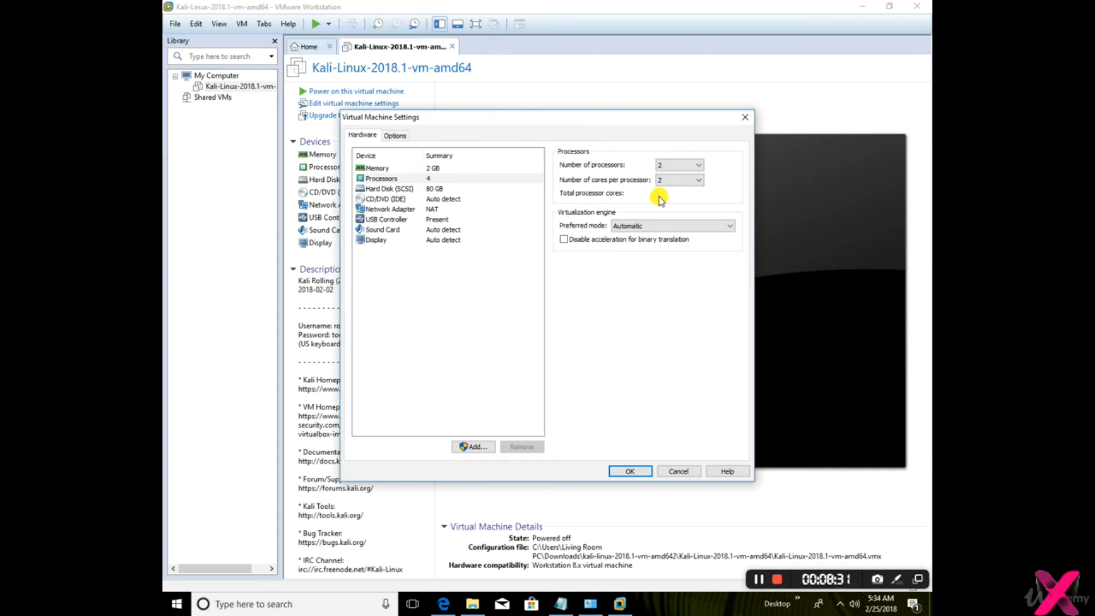
left_click(673, 181)
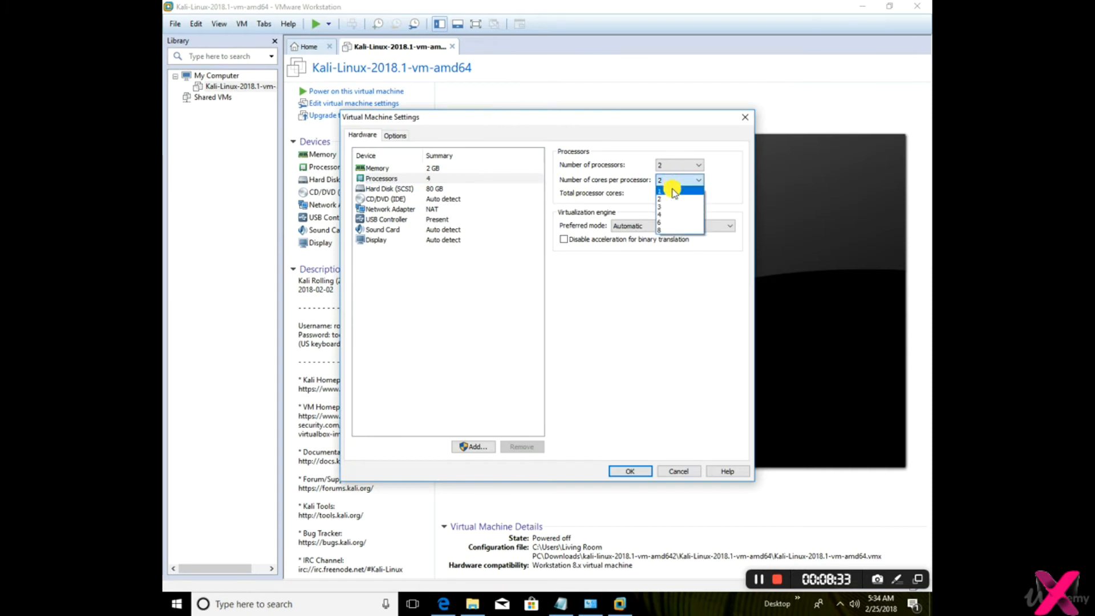
left_click(670, 192)
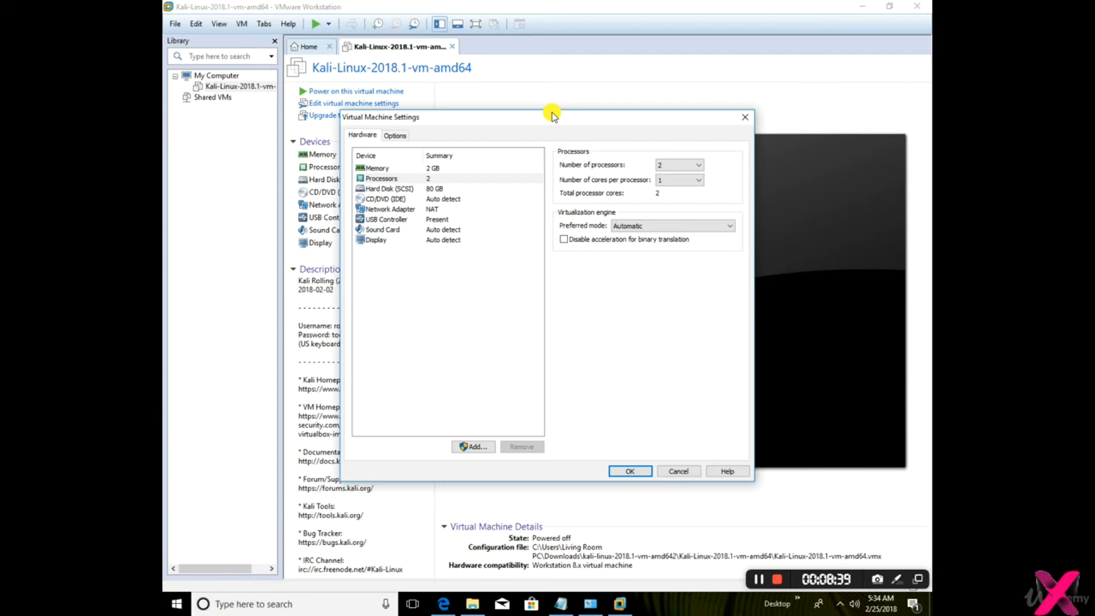
Set the number of cores per processor back to 2 and accept the virtual machine settings
left_click(699, 181)
left_click(670, 193)
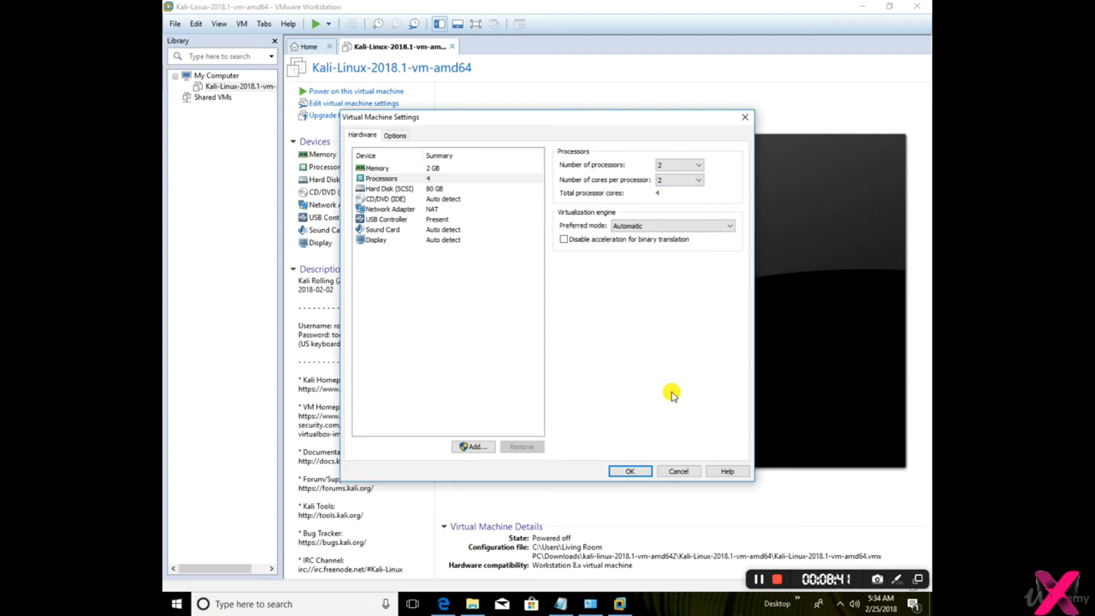
key("Return")
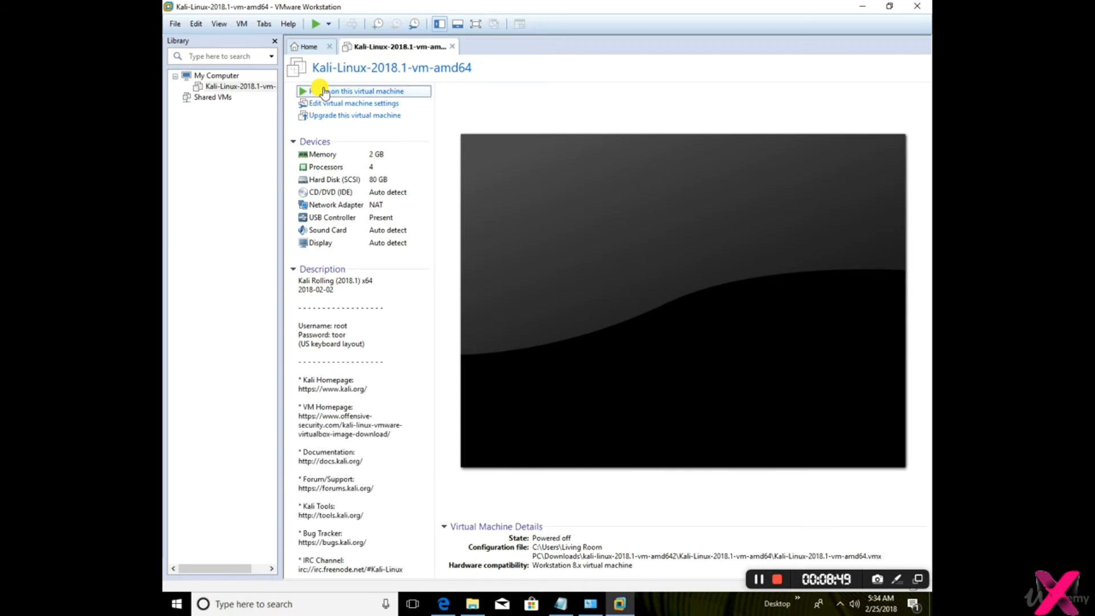
Try to power on the Kali Linux virtual machine, answering that it was copied
left_click(336, 86)
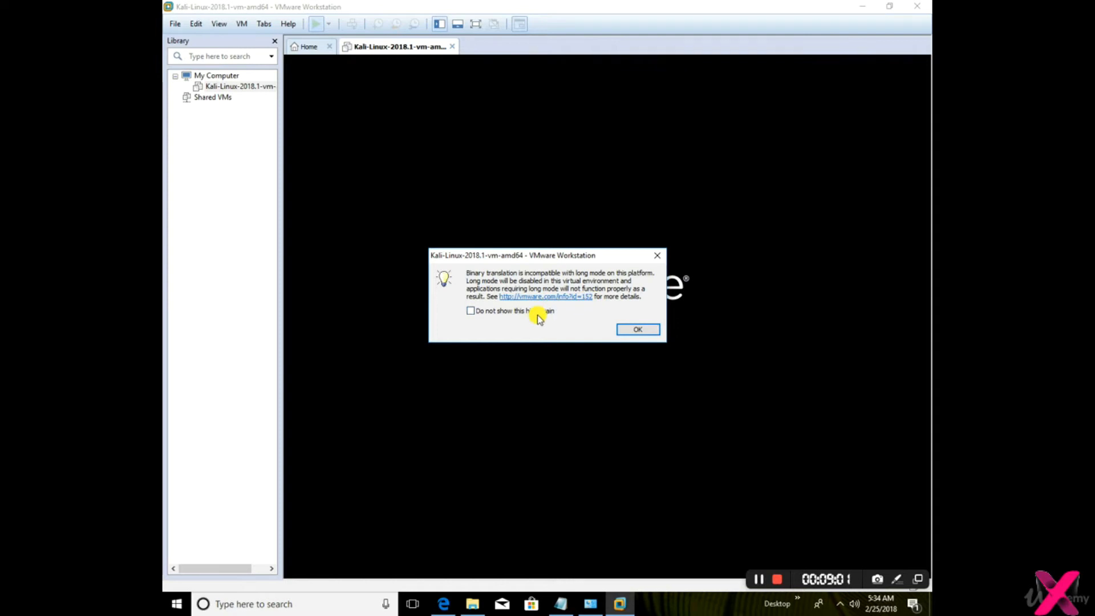
left_click(632, 327)
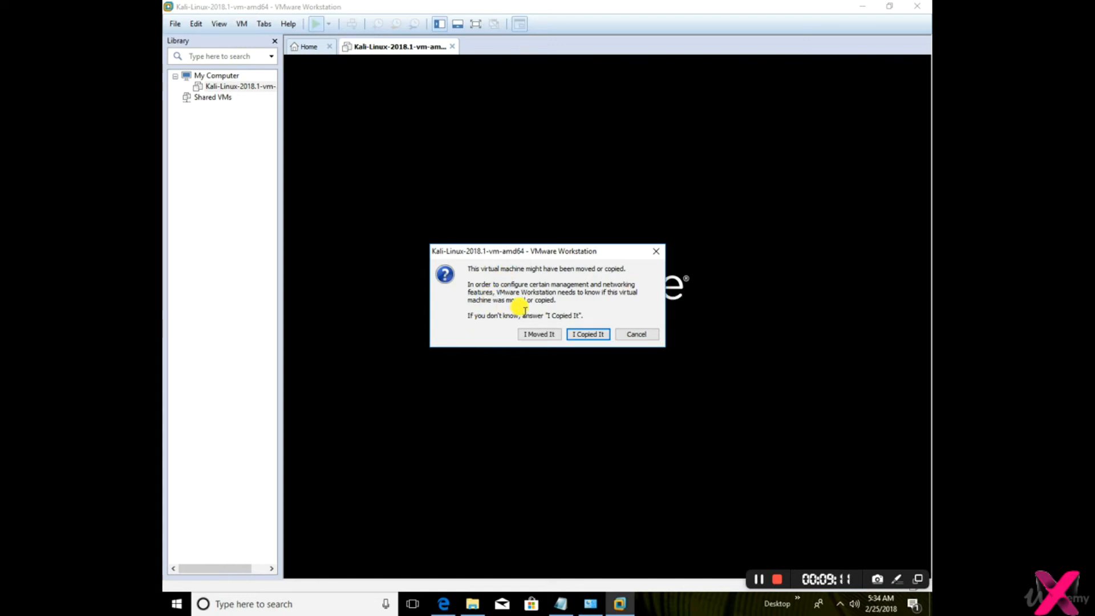
left_click(579, 336)
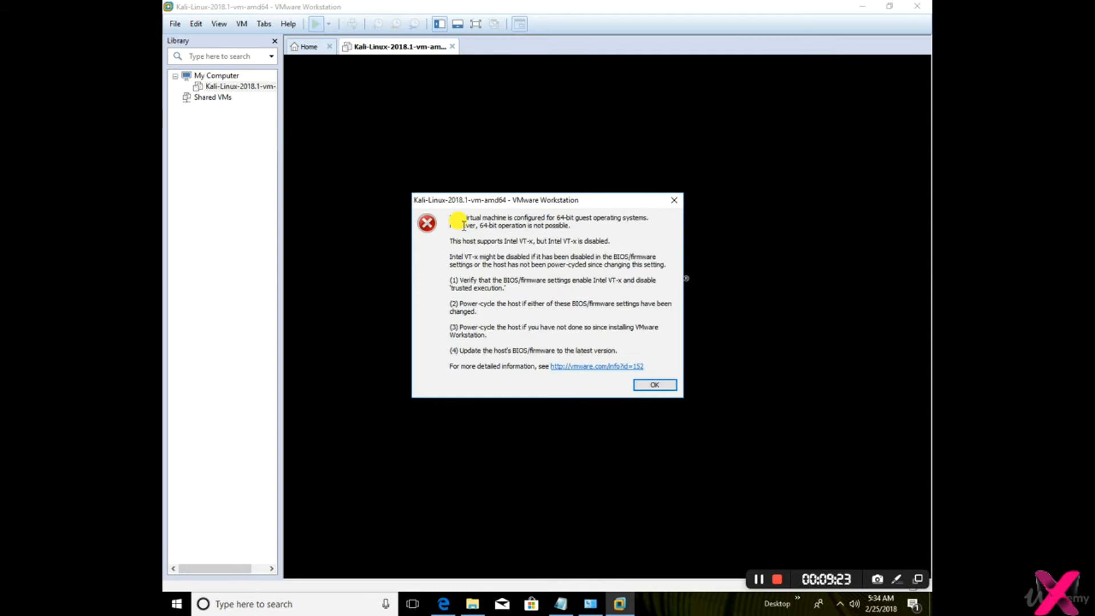
left_click(768, 577)
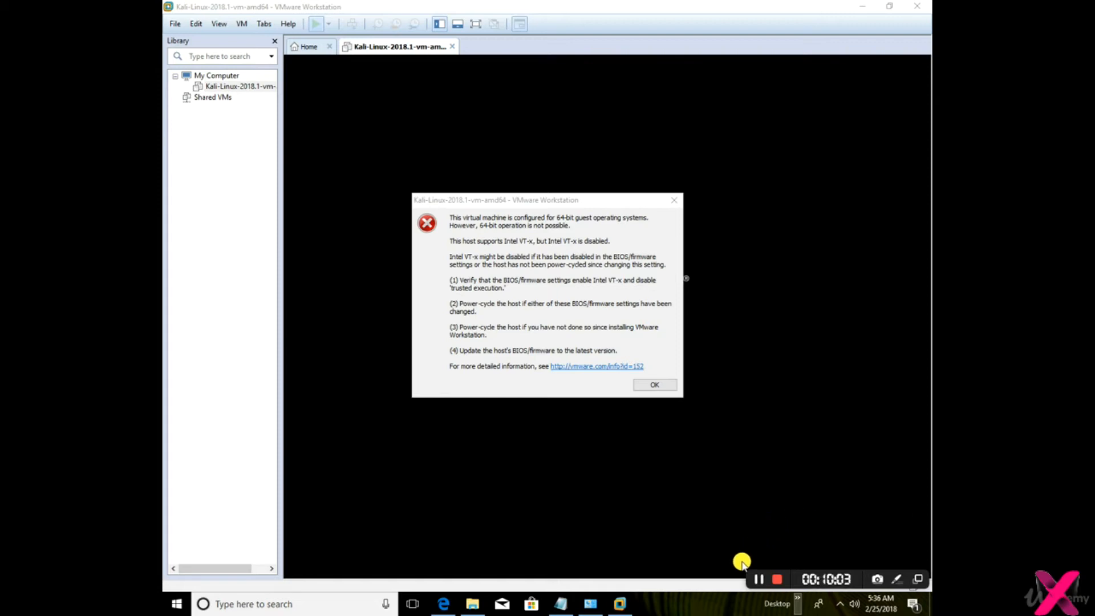
left_click(755, 580)
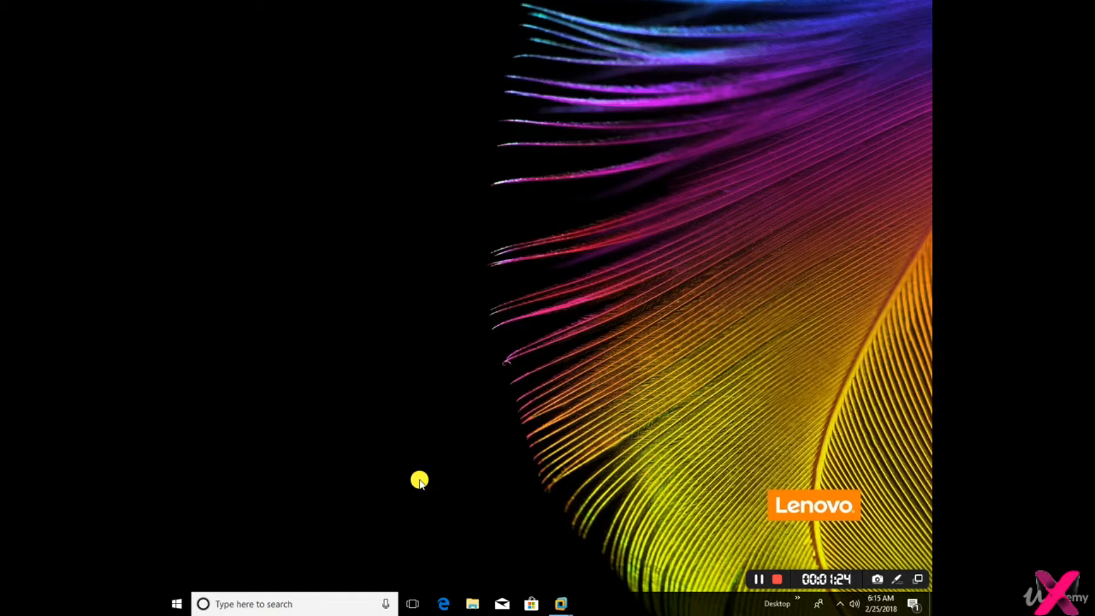
Search for the Windows Settings, view the Advanced startup option on the Recovery page of Update & Security and close Settings
left_click(174, 605)
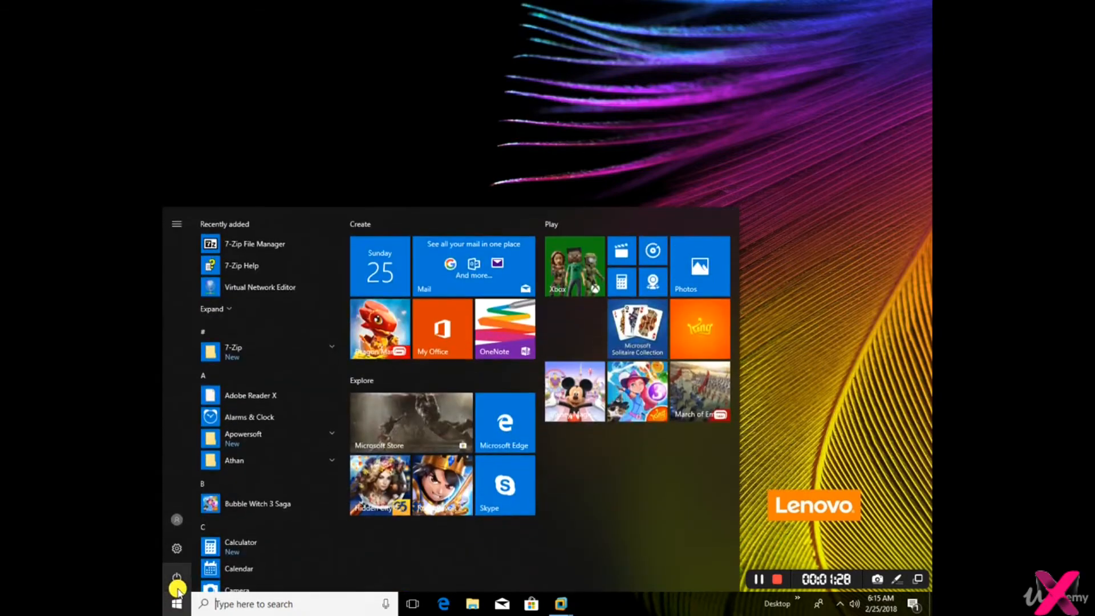
type("settin")
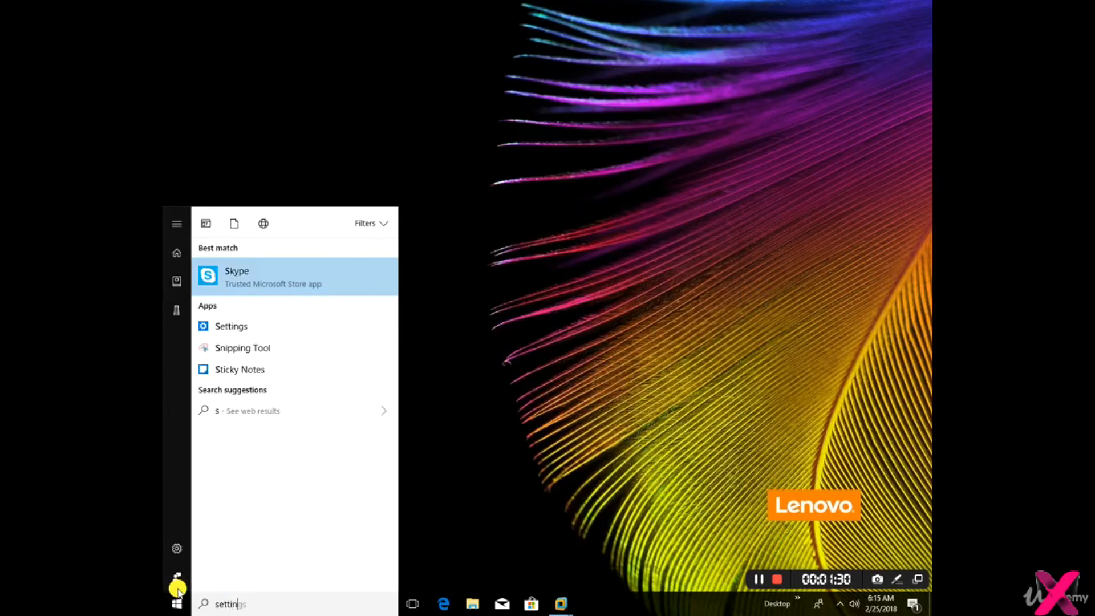
type("g")
key("Return")
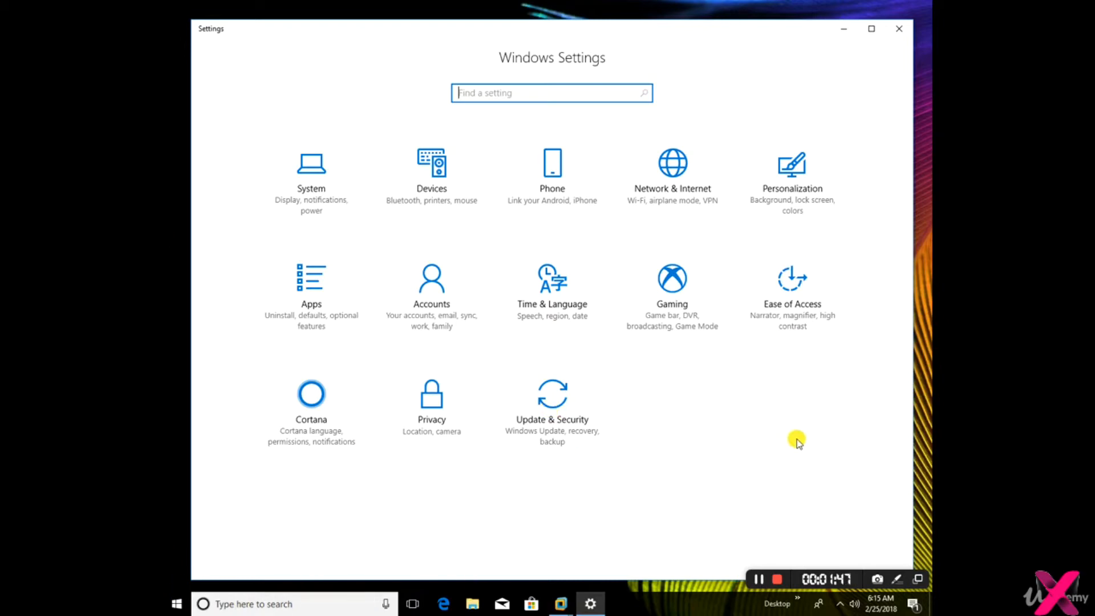
left_click(553, 416)
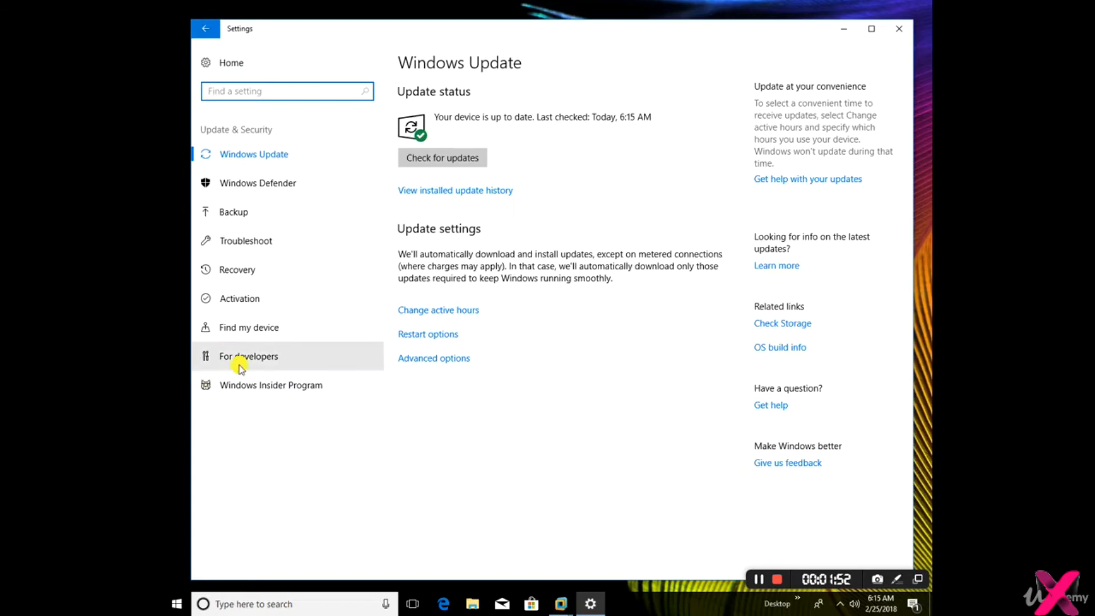
left_click(240, 268)
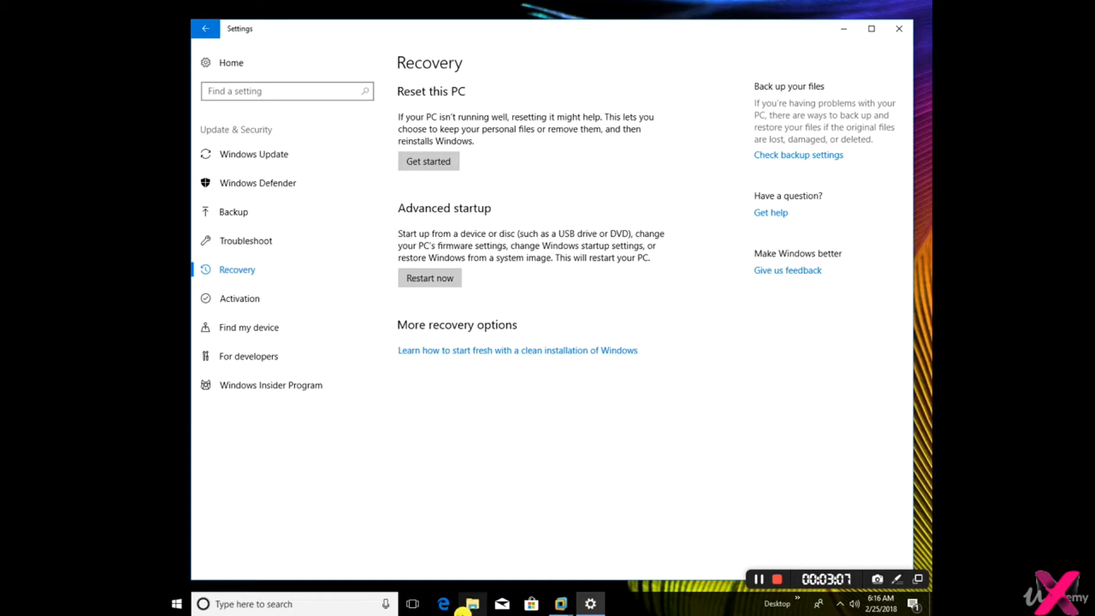
left_click(895, 33)
Return to the running Kali Linux virtual machine in VMware Workstation and hide the Library sidebar
left_click(615, 530)
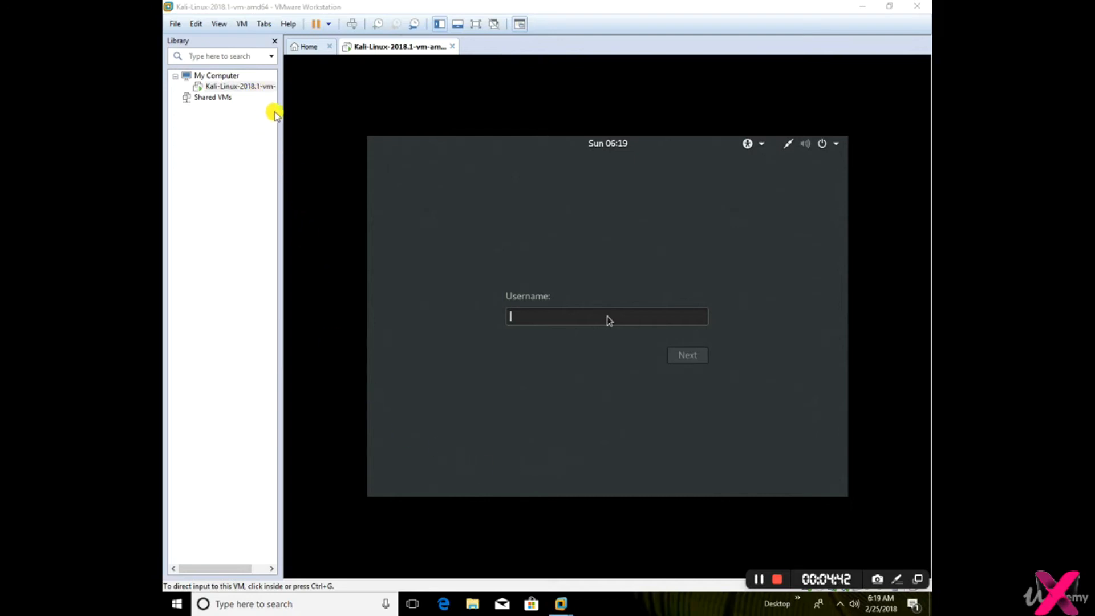
left_click(277, 40)
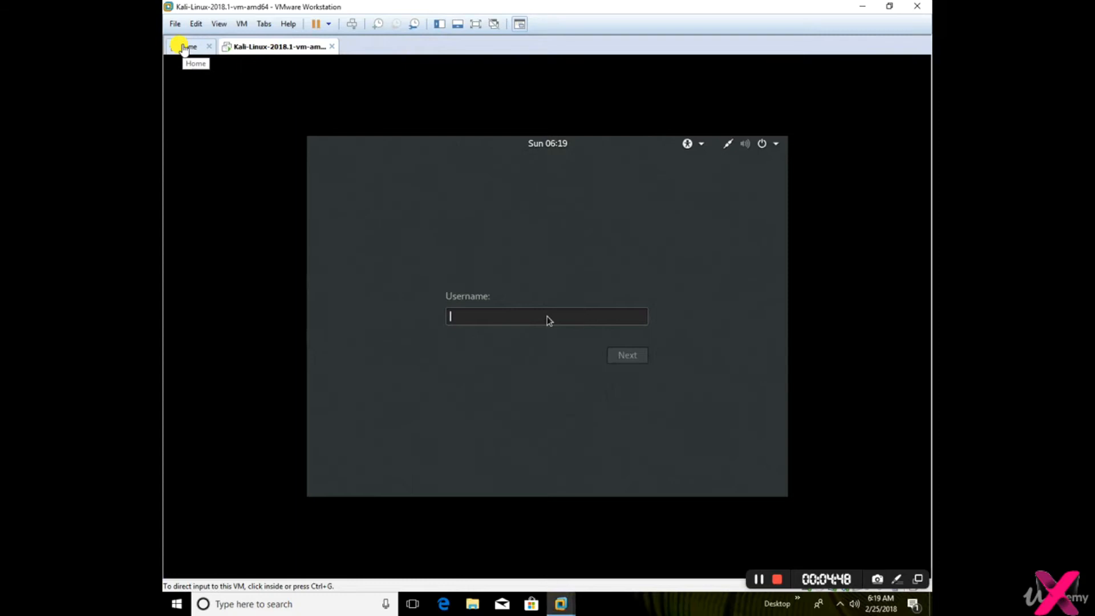
left_click(184, 47)
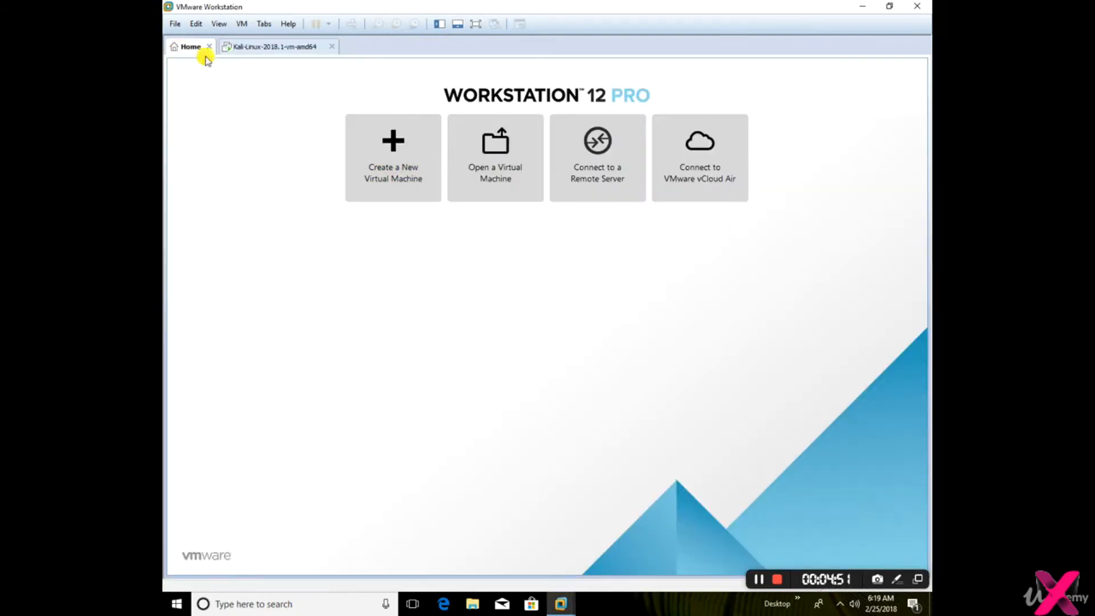
left_click(266, 47)
Sign in to Kali Linux with the username root and the account password
left_click(496, 315)
type("root")
key("Return")
type("toor")
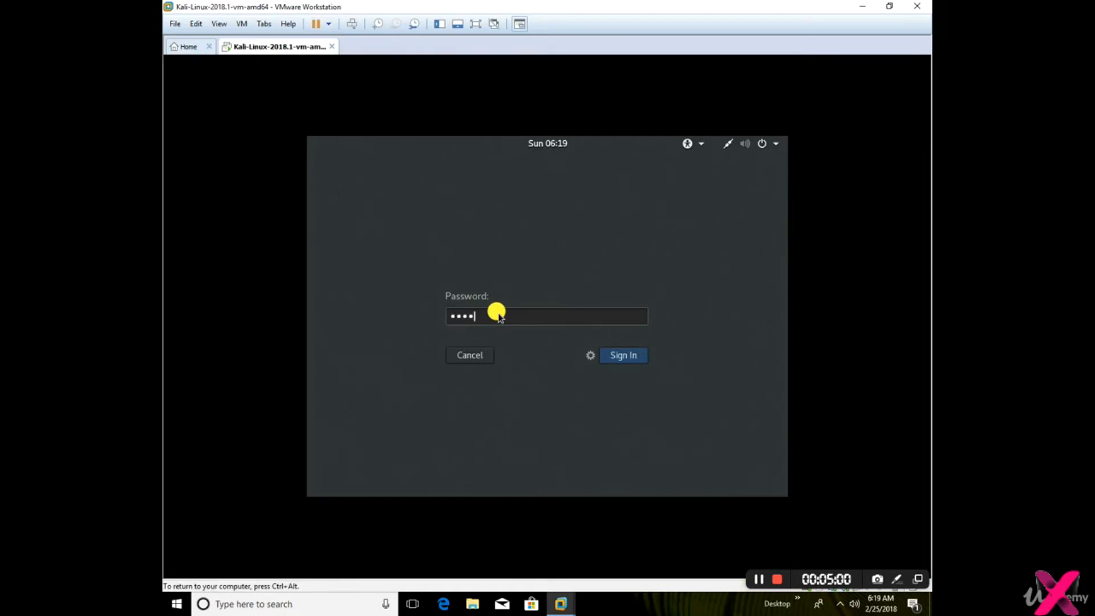
key("Return")
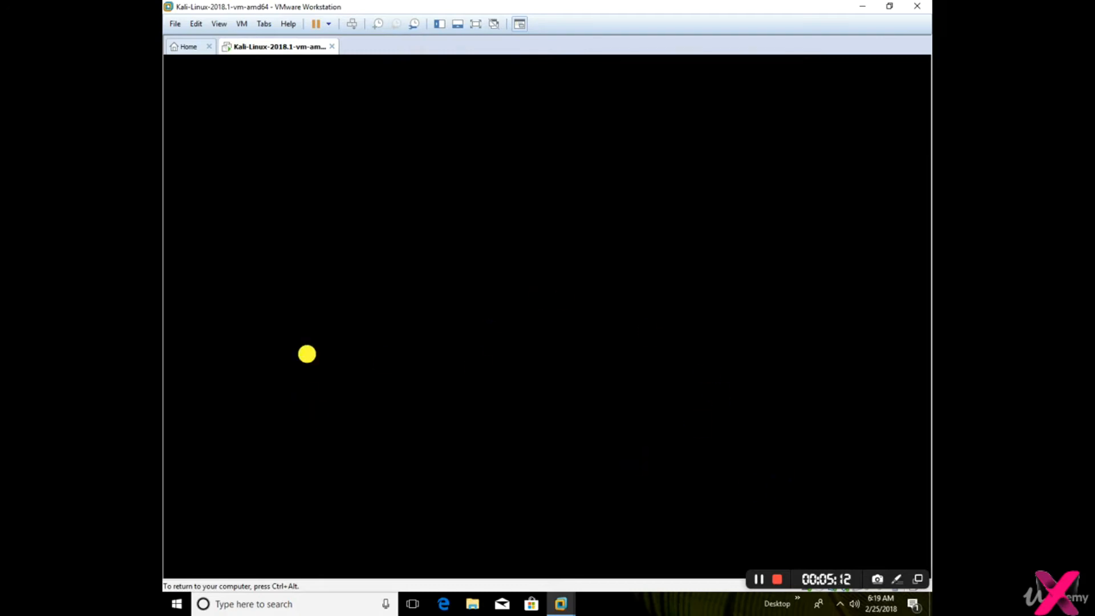
key("ctrl+alt")
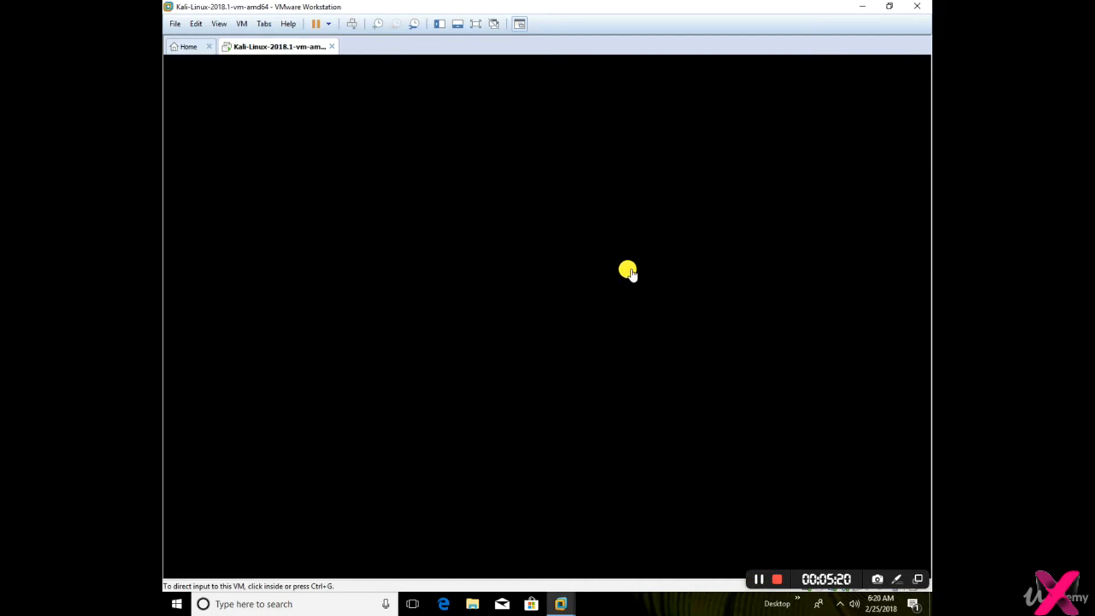
left_click(625, 228)
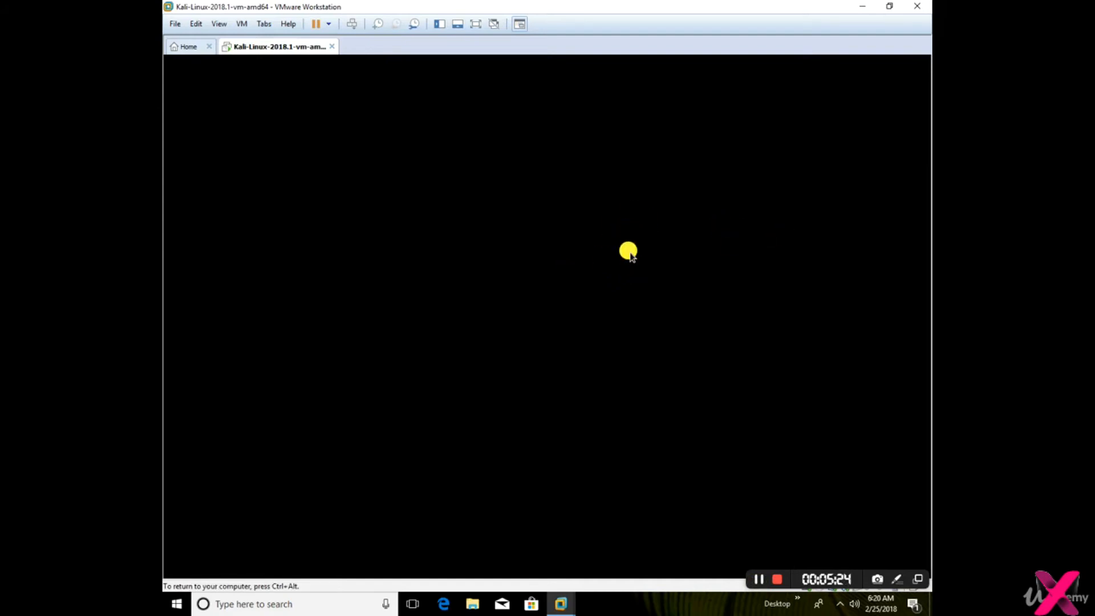
key("ctrl+alt")
left_click(648, 420)
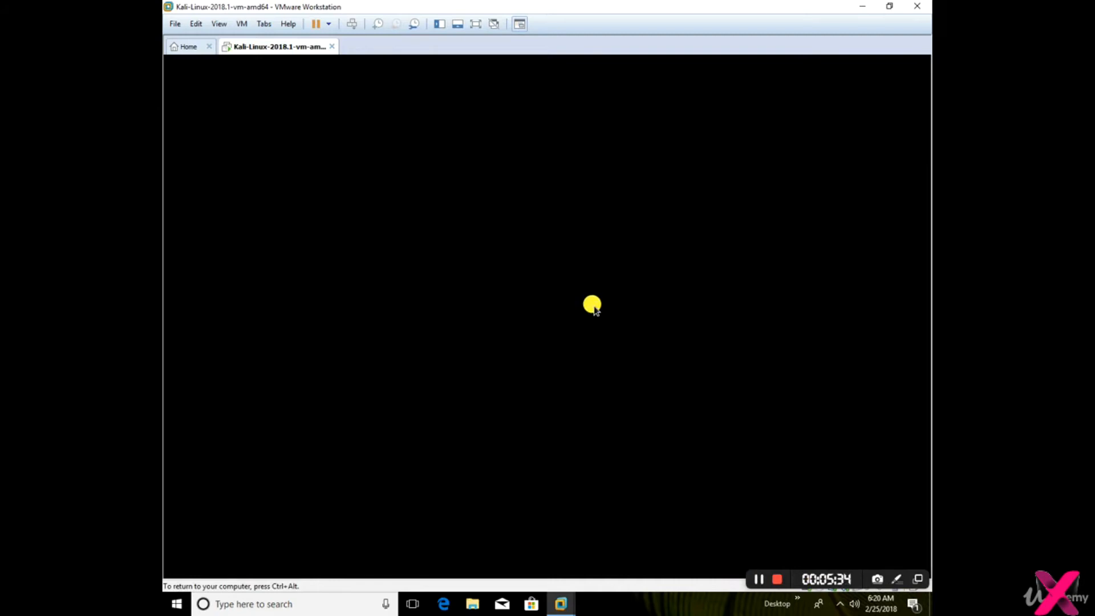
key("ctrl+alt")
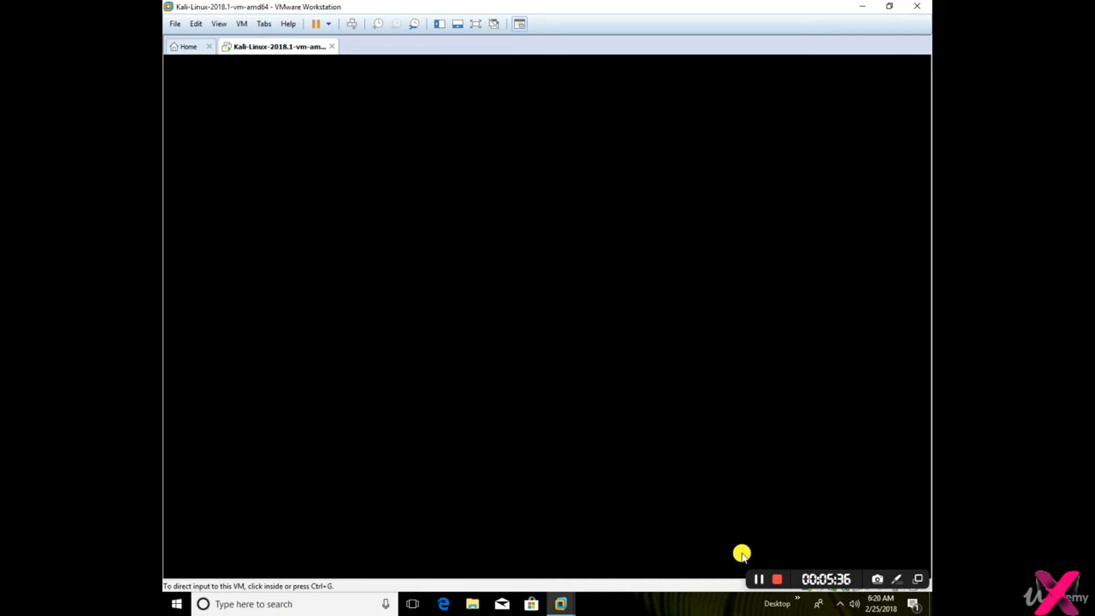
left_click(758, 579)
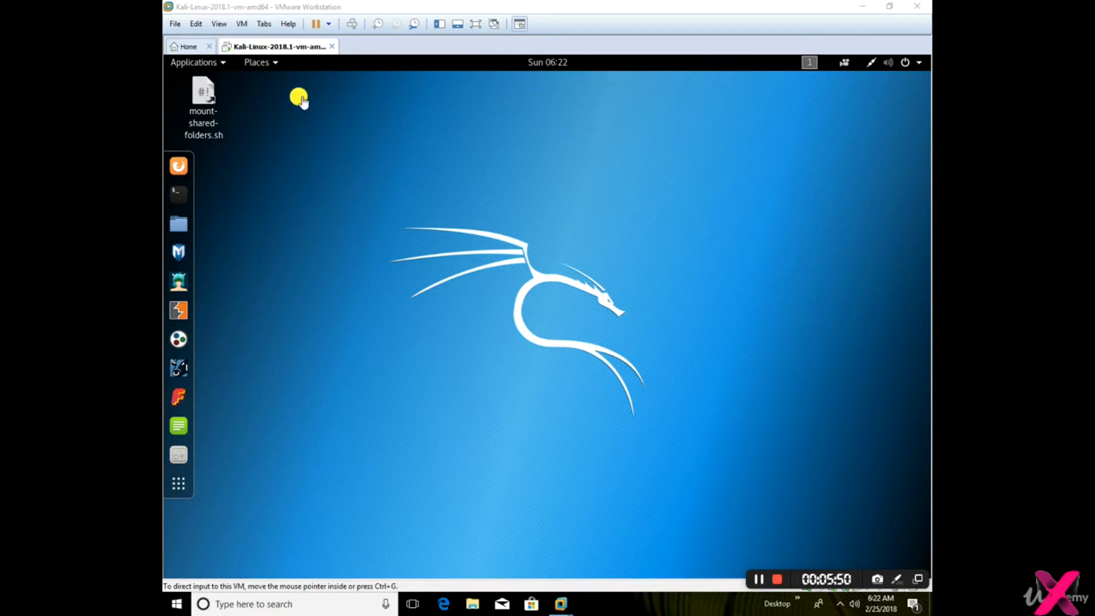
Check the autosize options available for the Kali guest display
left_click(219, 24)
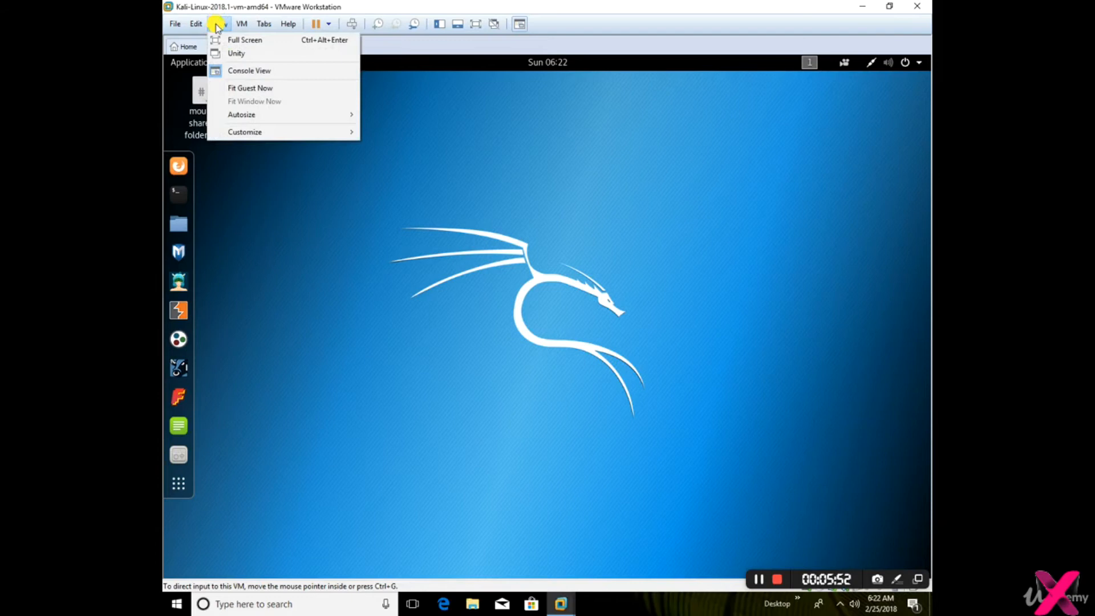
mouse_move(273, 118)
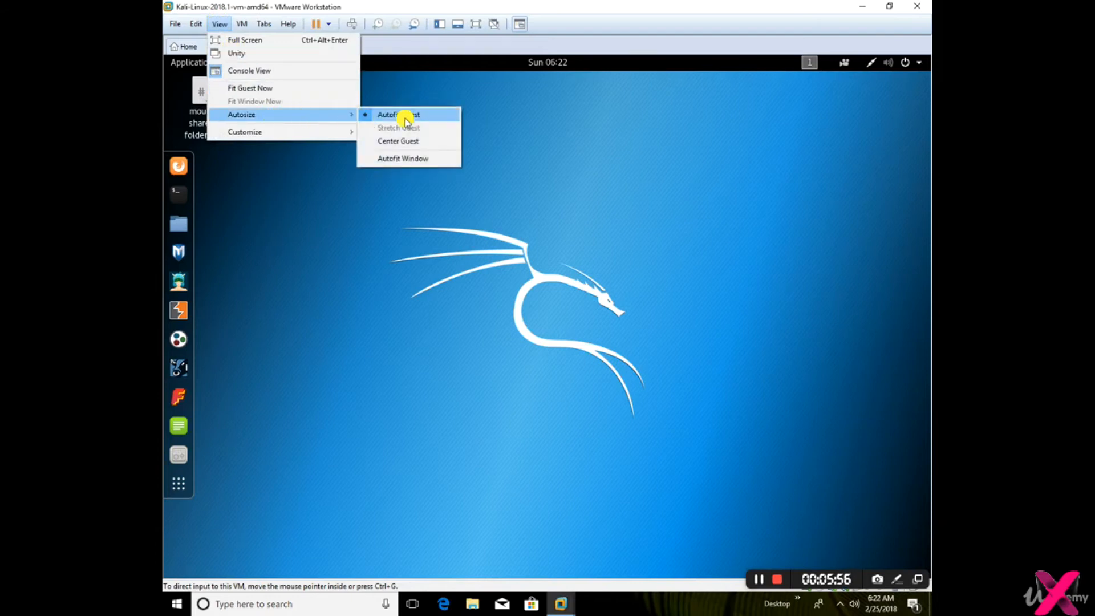
left_click(536, 258)
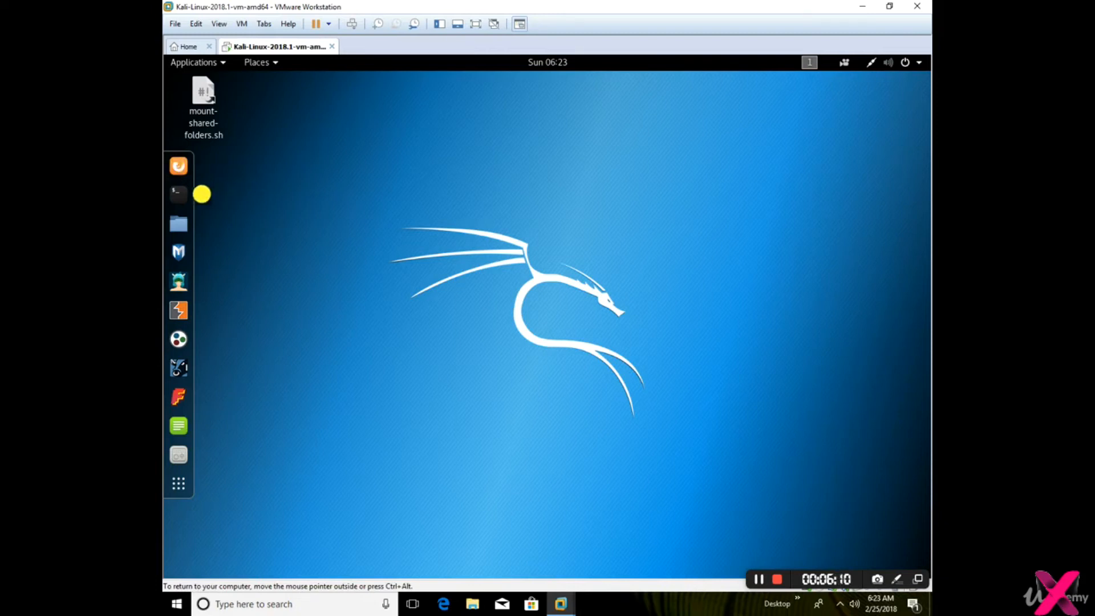
Examine the Kali applications in the numbered categories from 01 - Information Gathering through 08 - Exploitation Tools
left_click(178, 194)
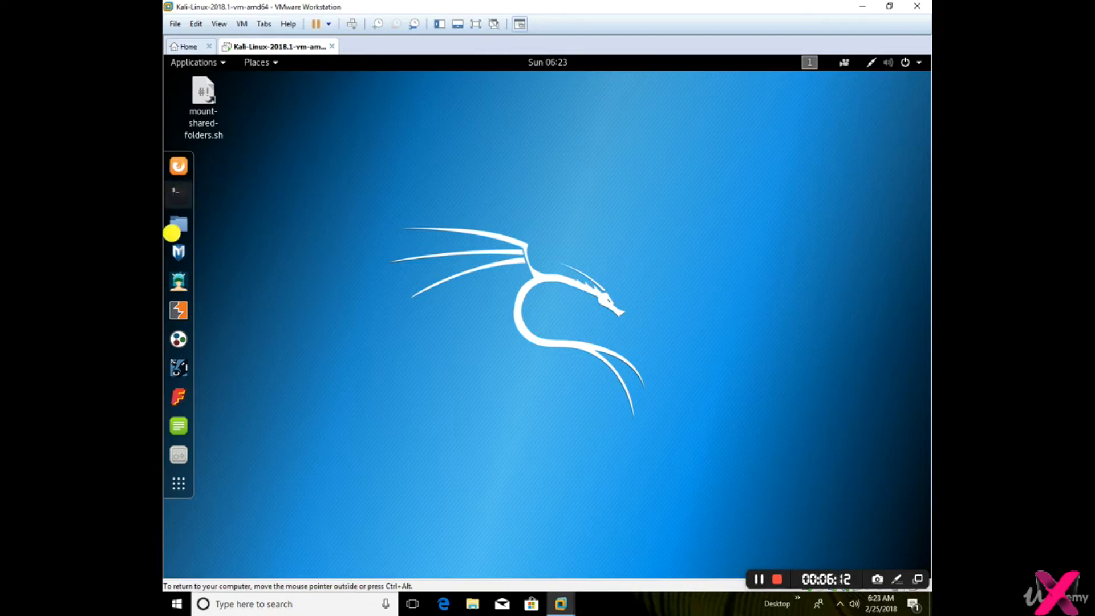
left_click(195, 62)
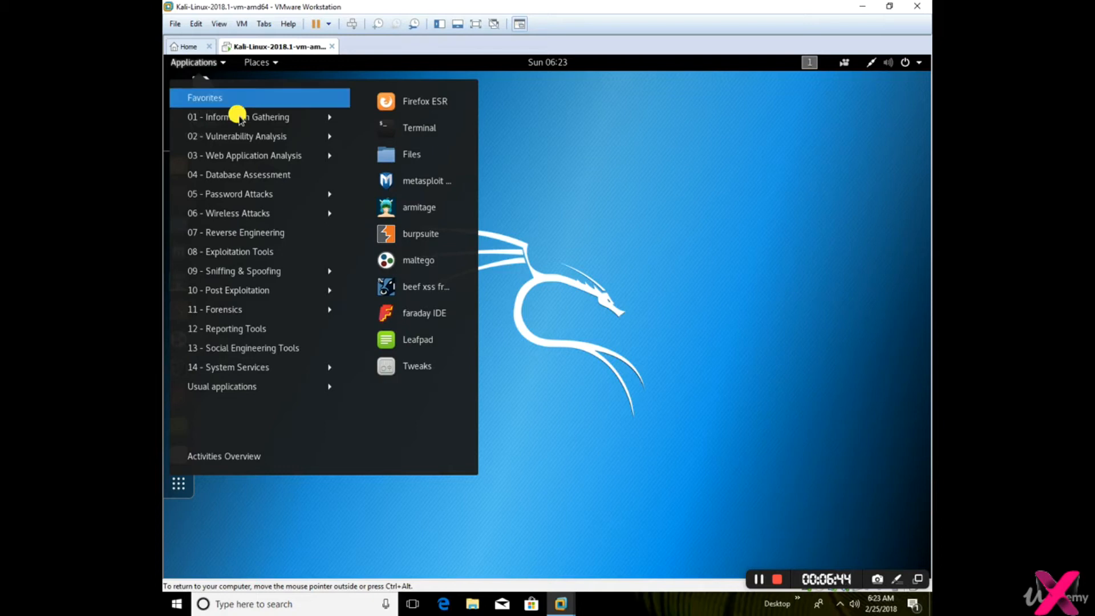
left_click(240, 118)
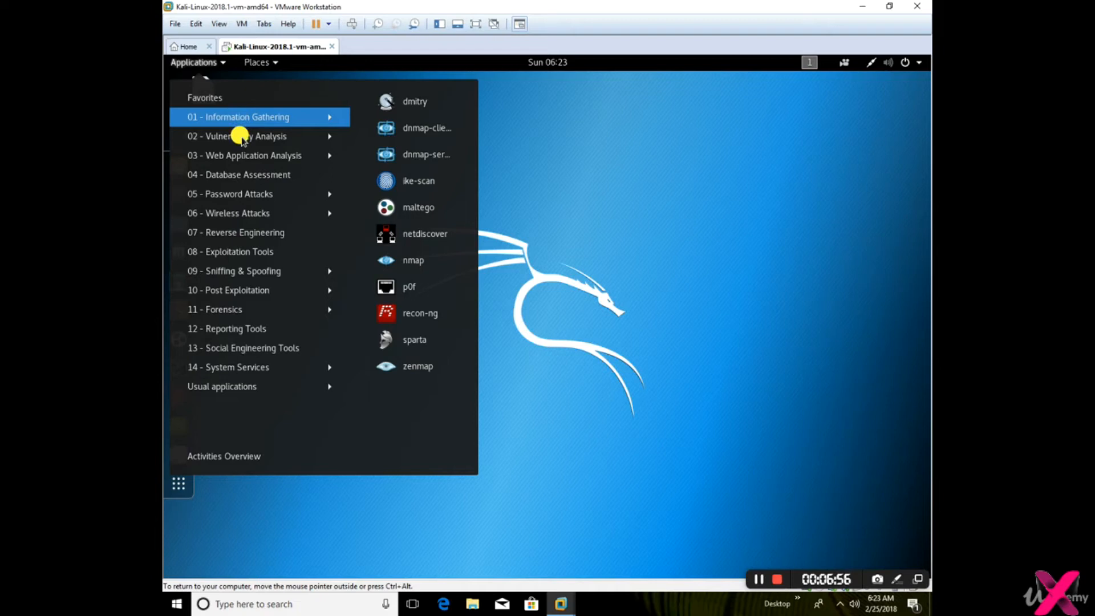
left_click(241, 136)
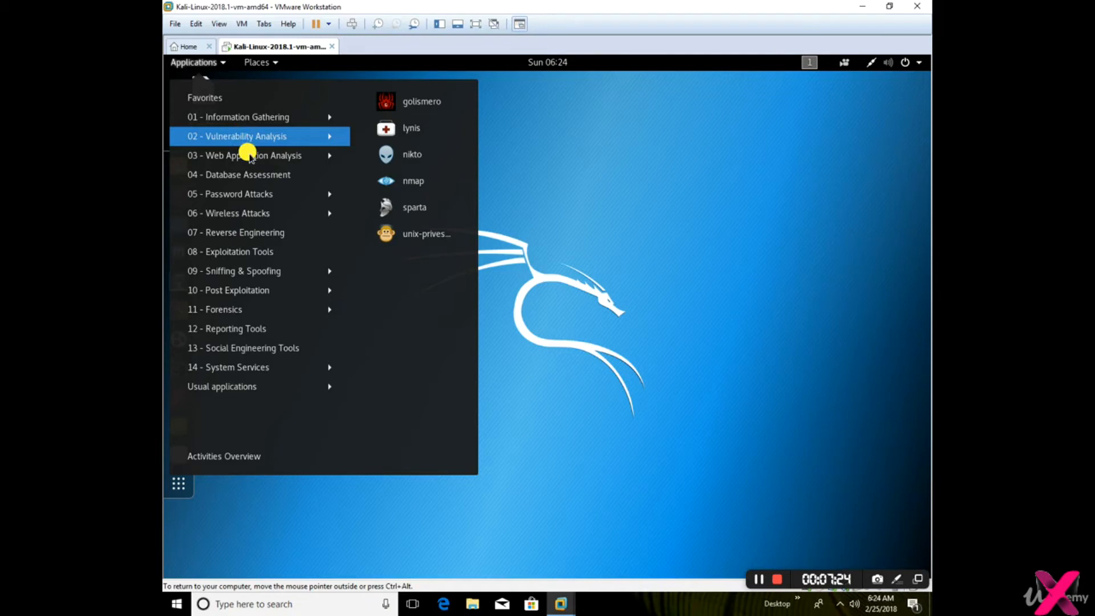
left_click(249, 155)
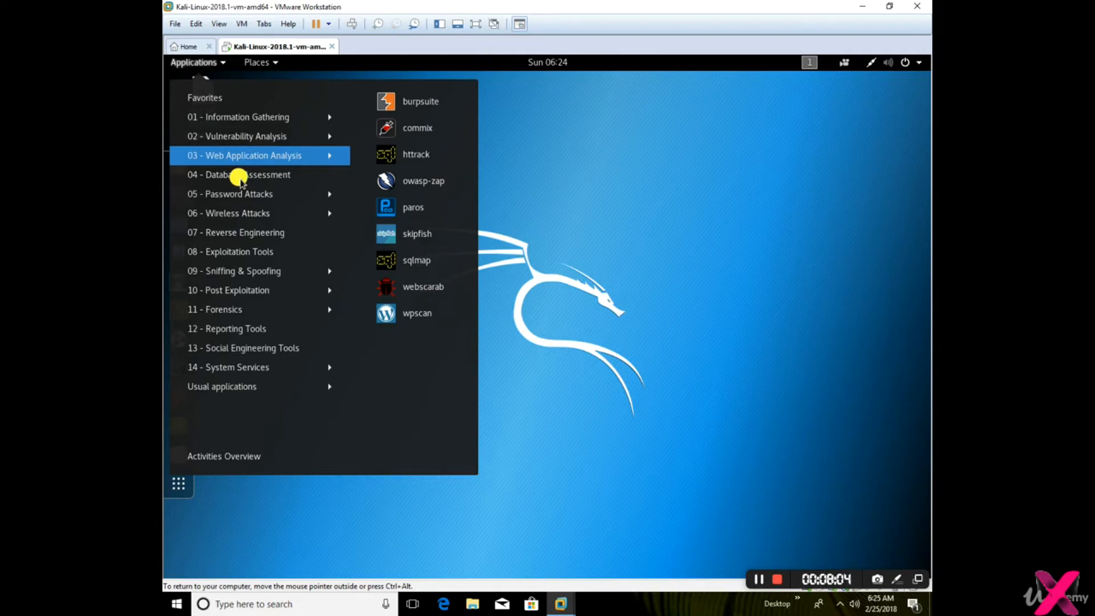
left_click(240, 180)
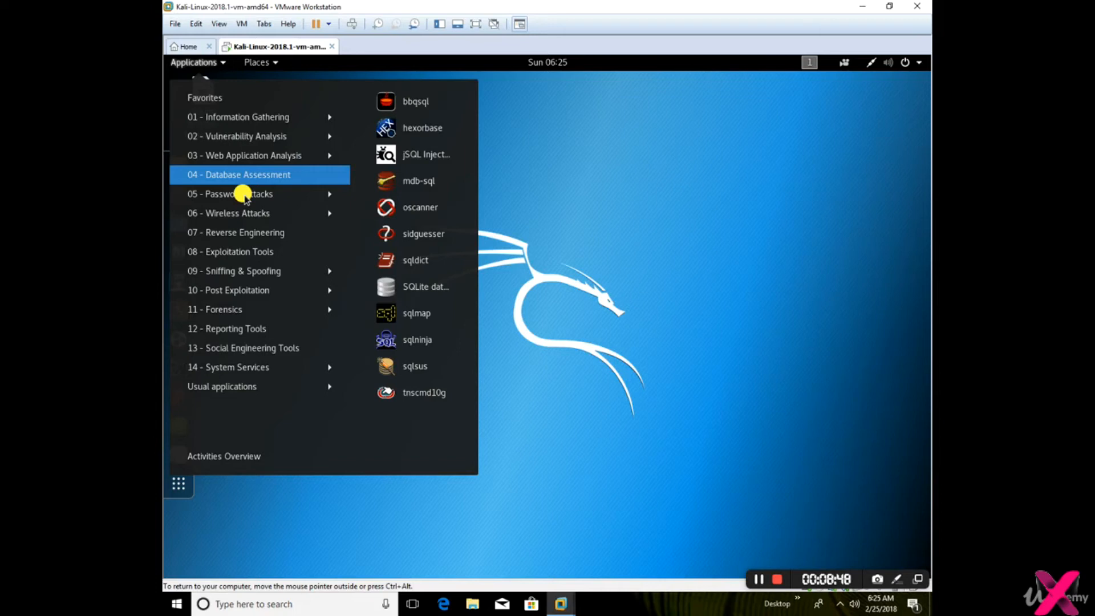
mouse_move(244, 197)
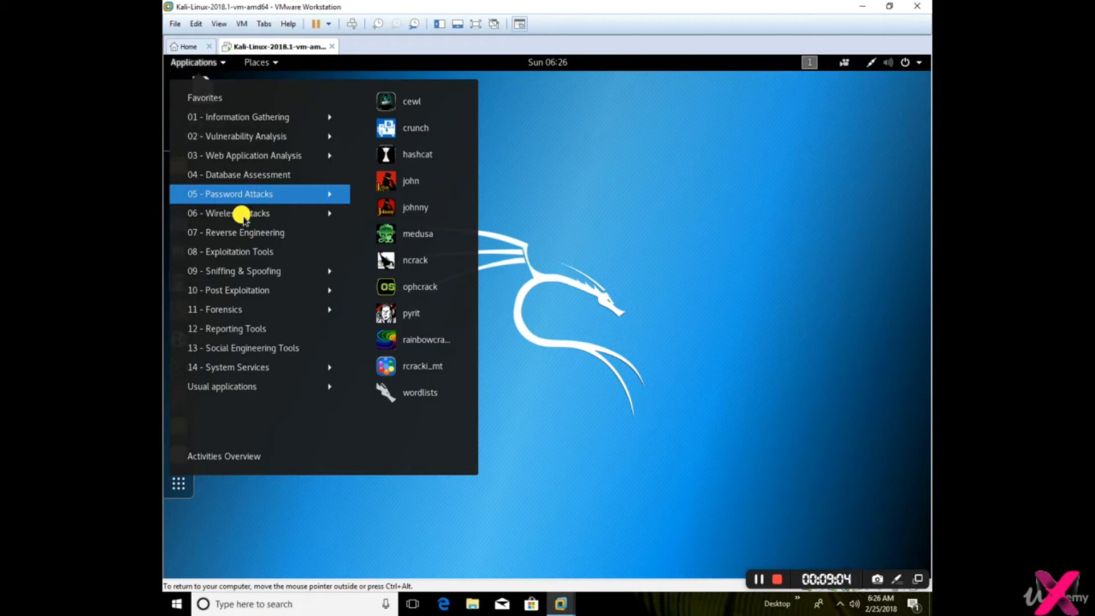
left_click(242, 214)
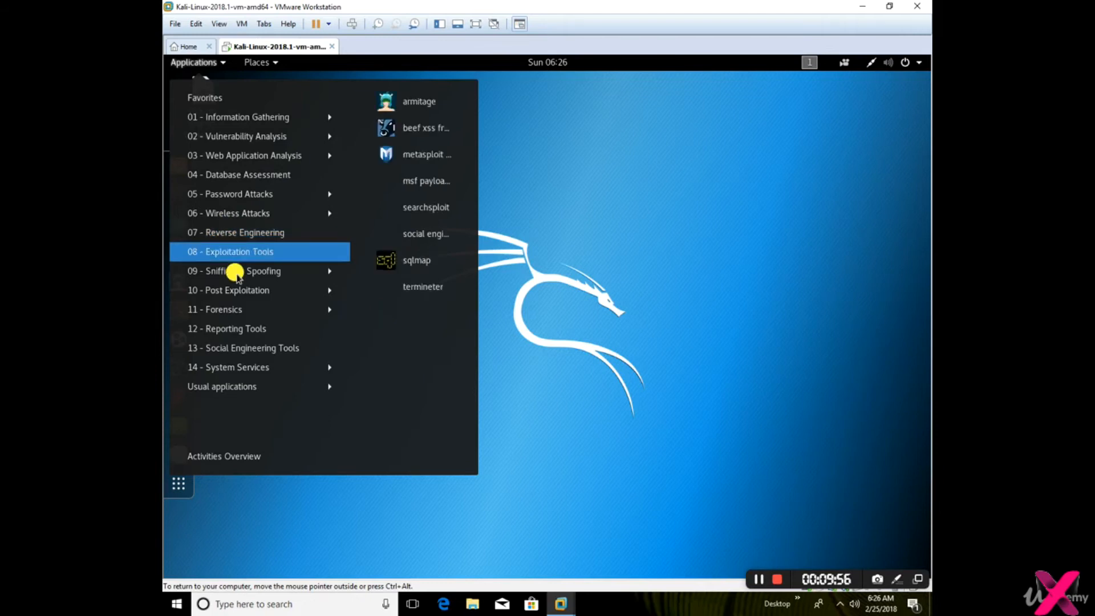
Review the tools in the remaining Kali categories, from 09 - Sniffing & Spoofing through 14 - System Services, including Social Engineering Tools
left_click(238, 275)
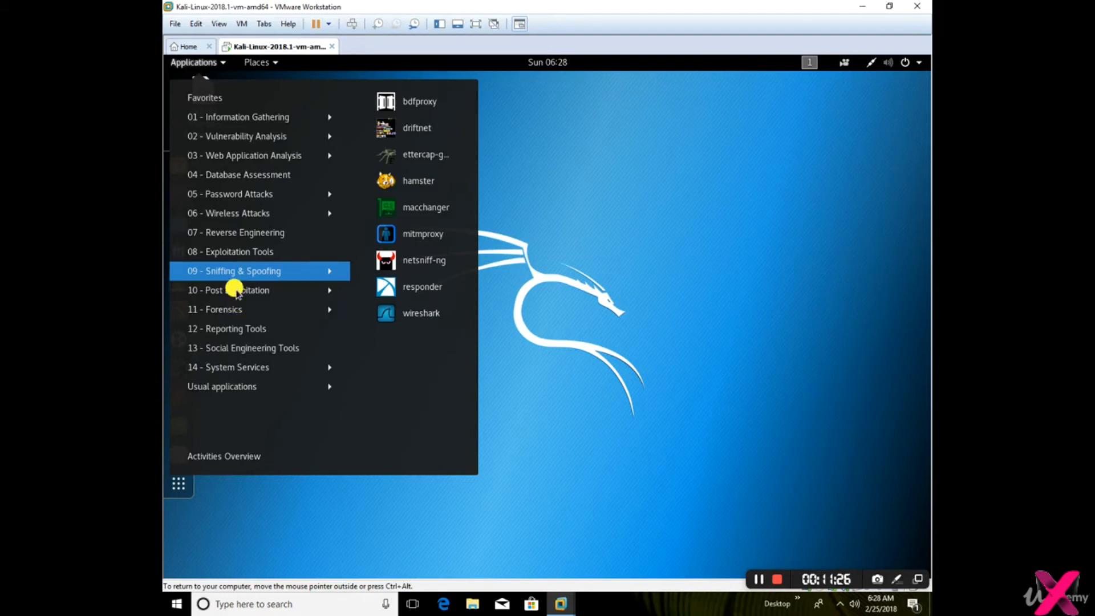
mouse_move(236, 291)
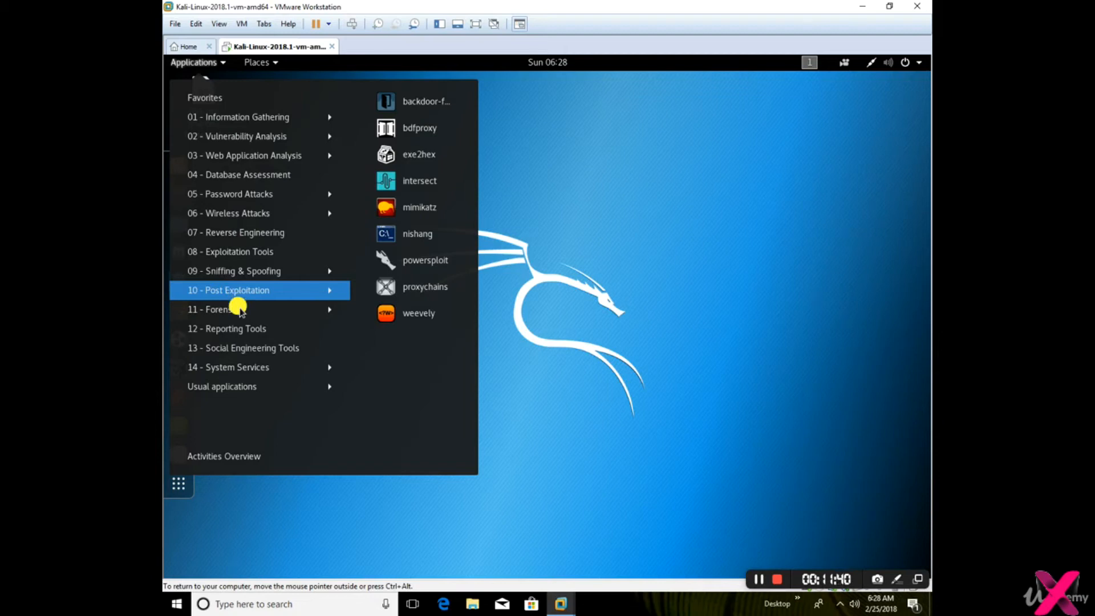
mouse_move(239, 311)
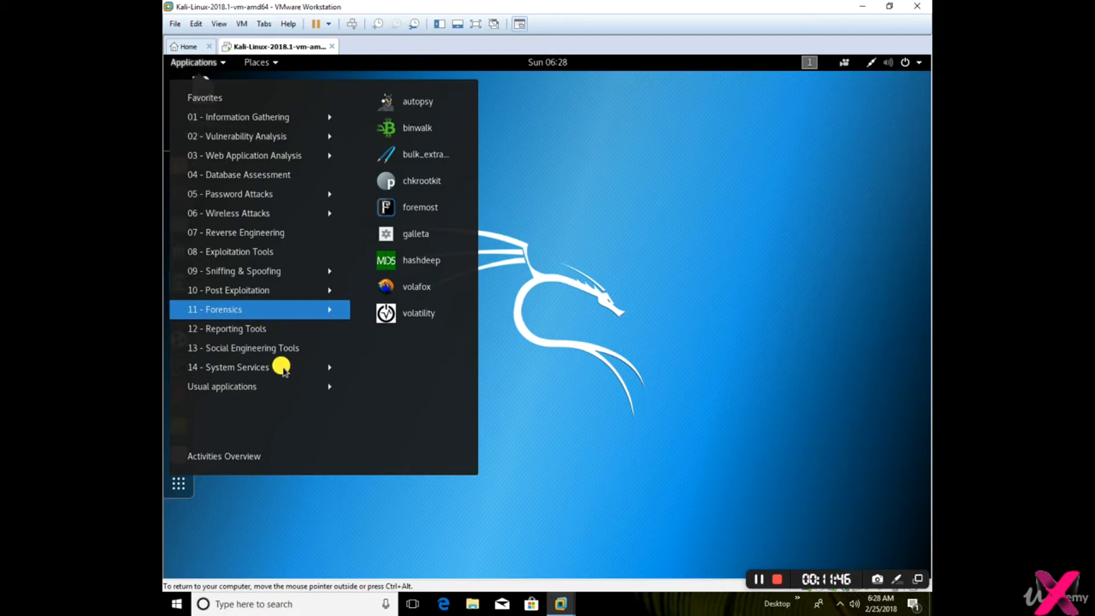
key("Down")
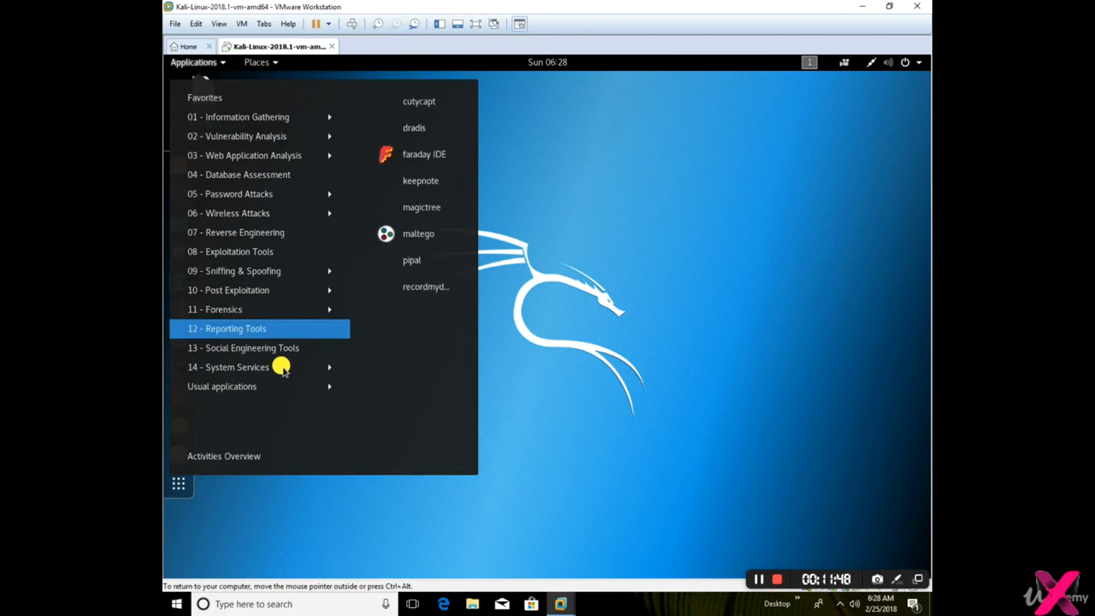
mouse_move(283, 368)
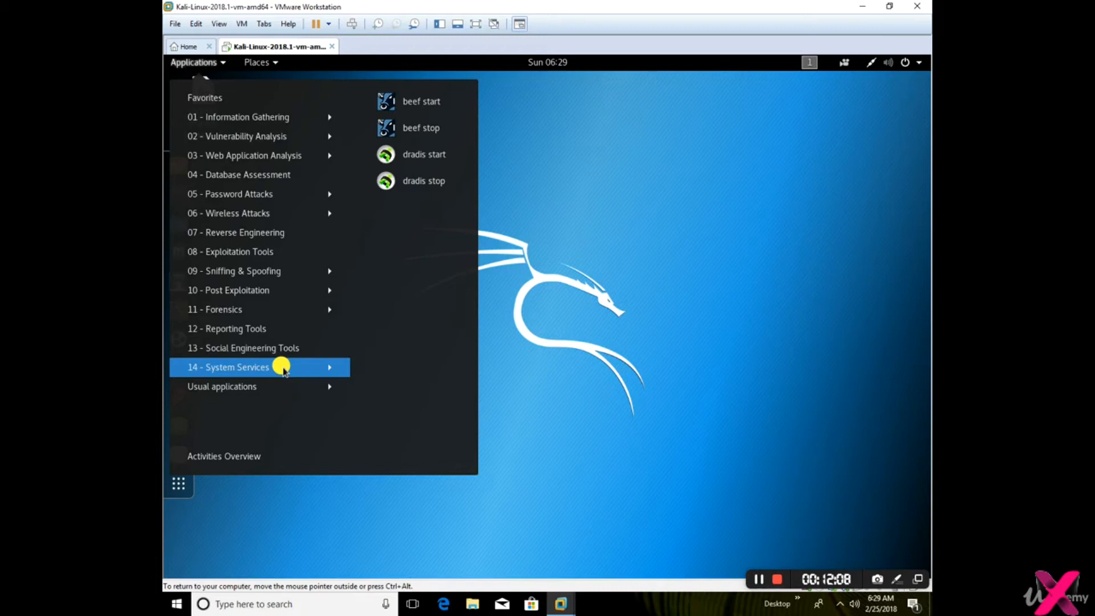
mouse_move(324, 356)
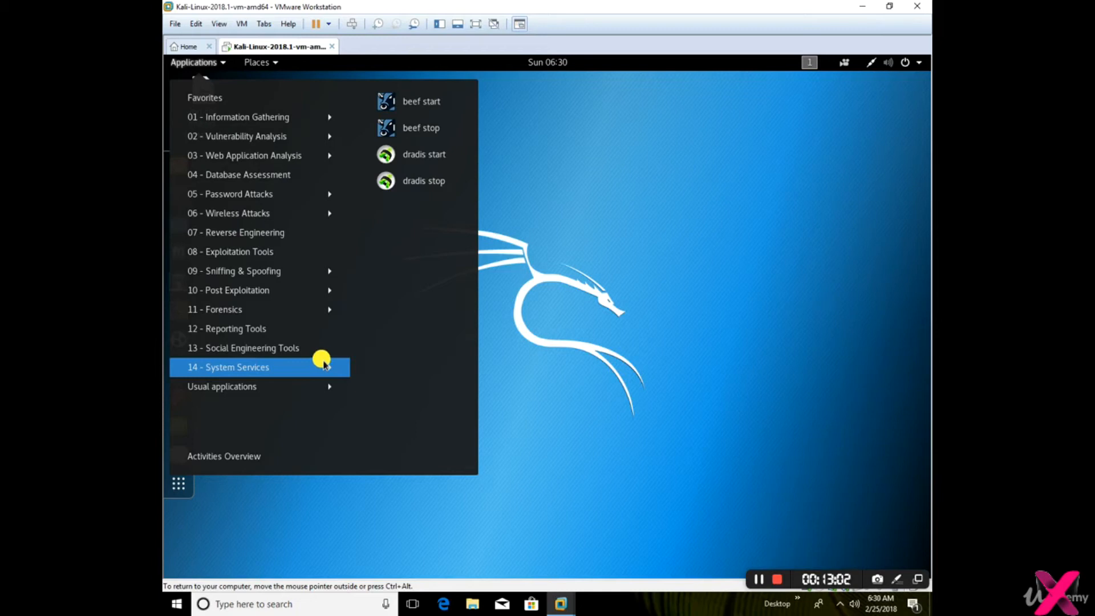
key("Up")
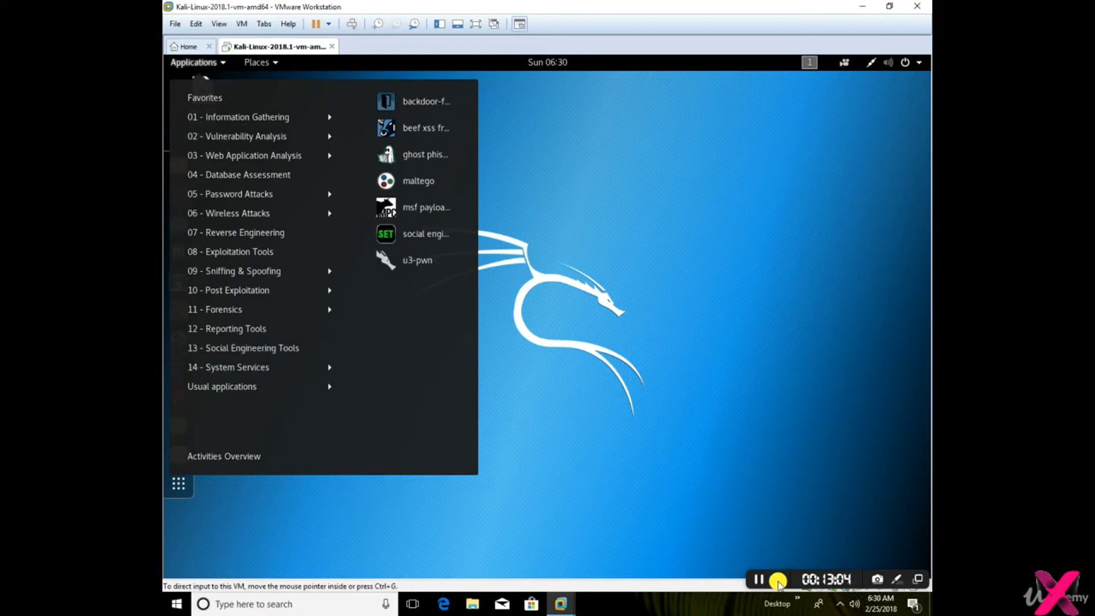
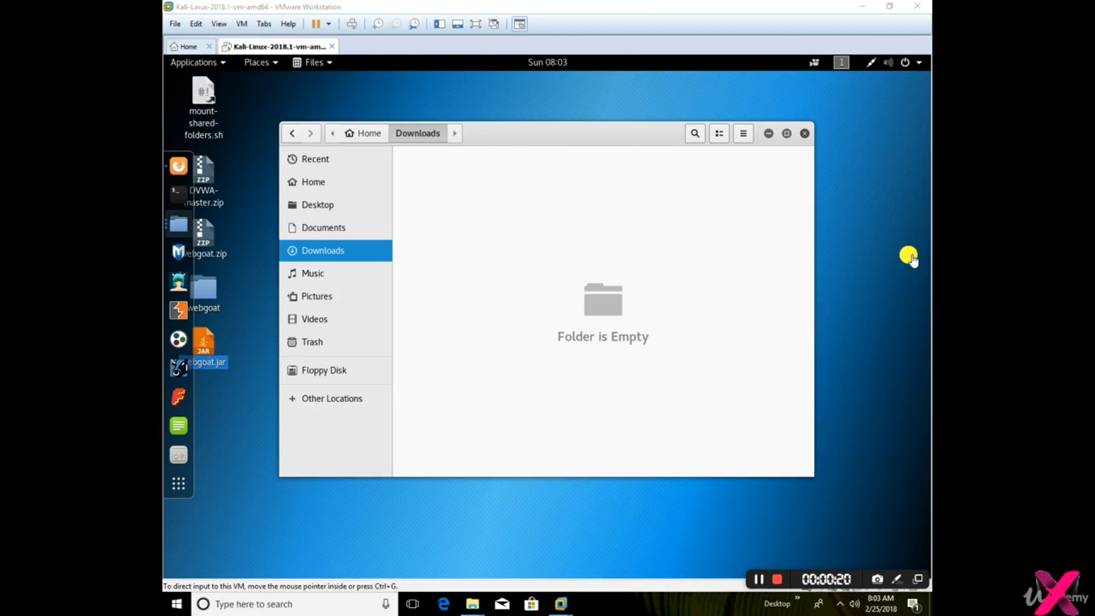
Delete the existing webgoat.zip, webgoat folder and webgoat.jar from the Kali desktop
left_click(245, 419)
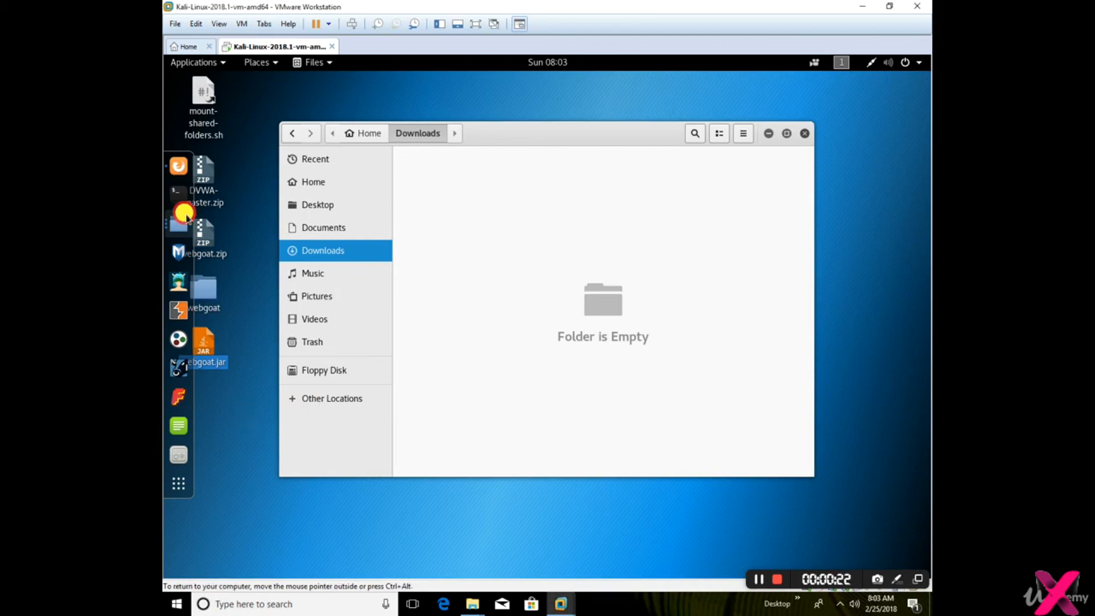
left_click(201, 224)
left_click_drag(225, 403, 200, 224)
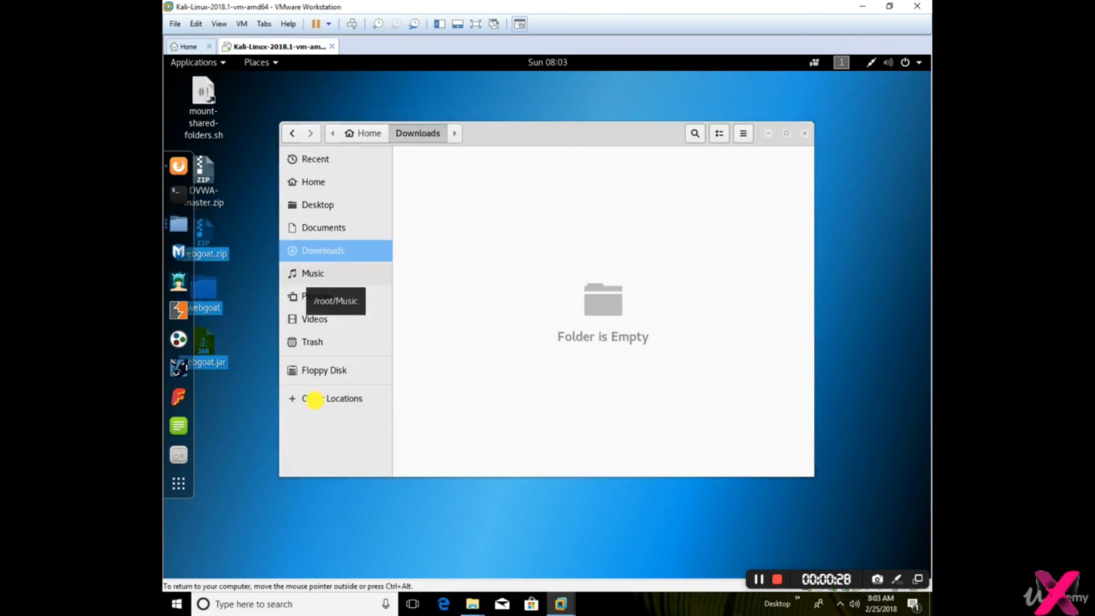
key("Delete")
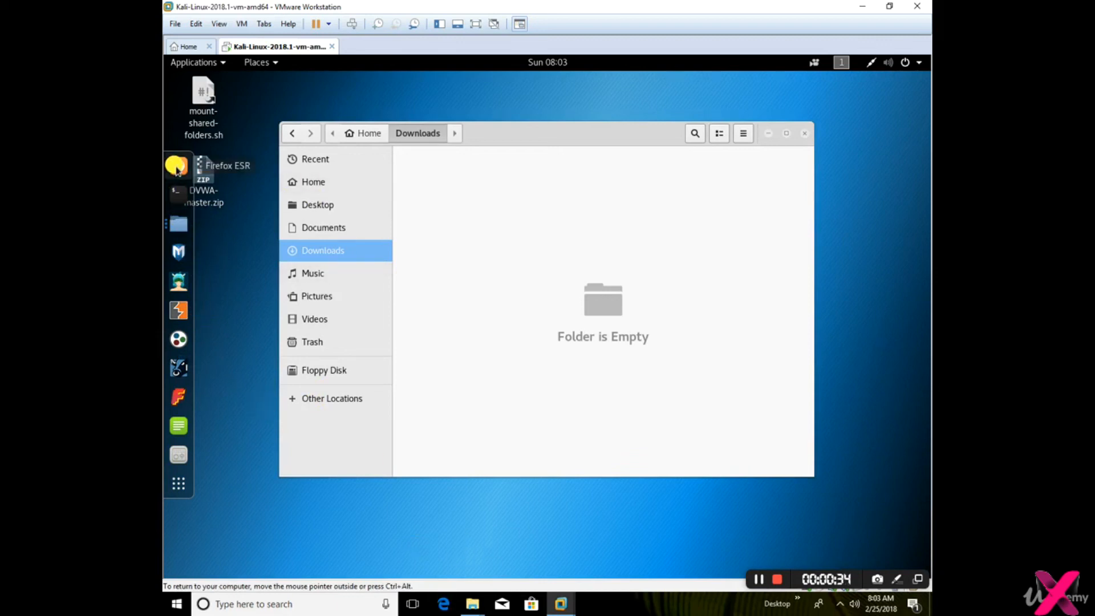
Switch to the open Firefox window and review the OWASP Download page and the WebGoat GitHub readme
right_click(177, 167)
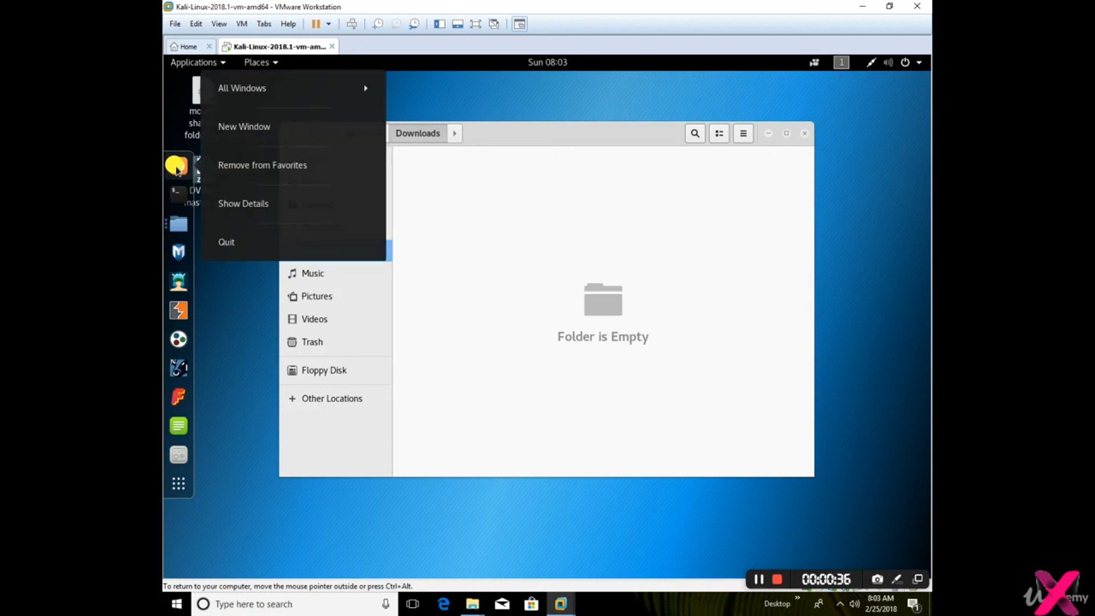
left_click(287, 86)
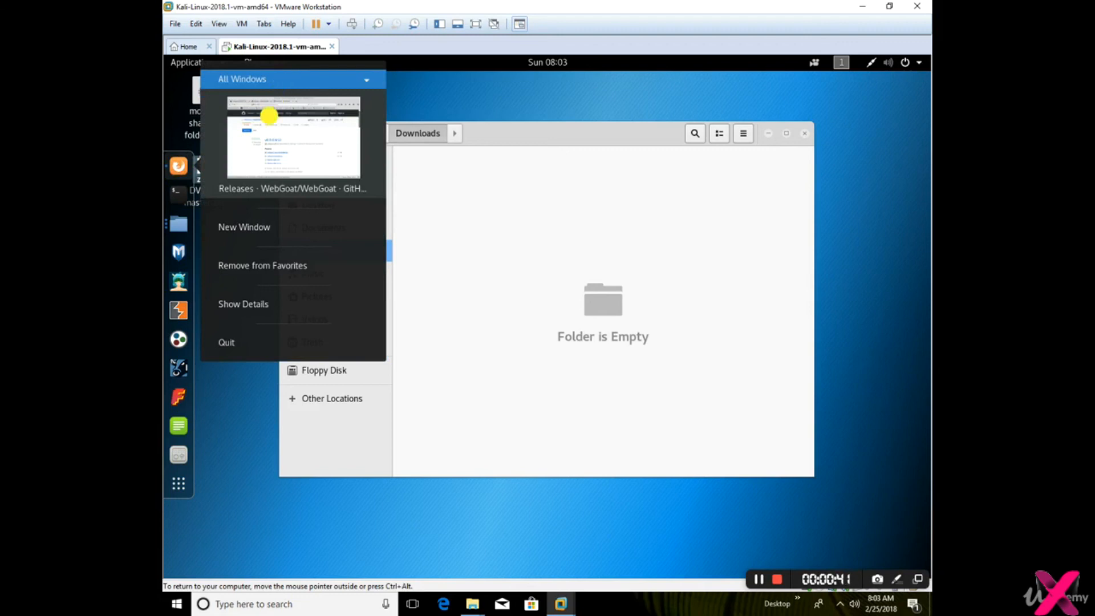
left_click(261, 126)
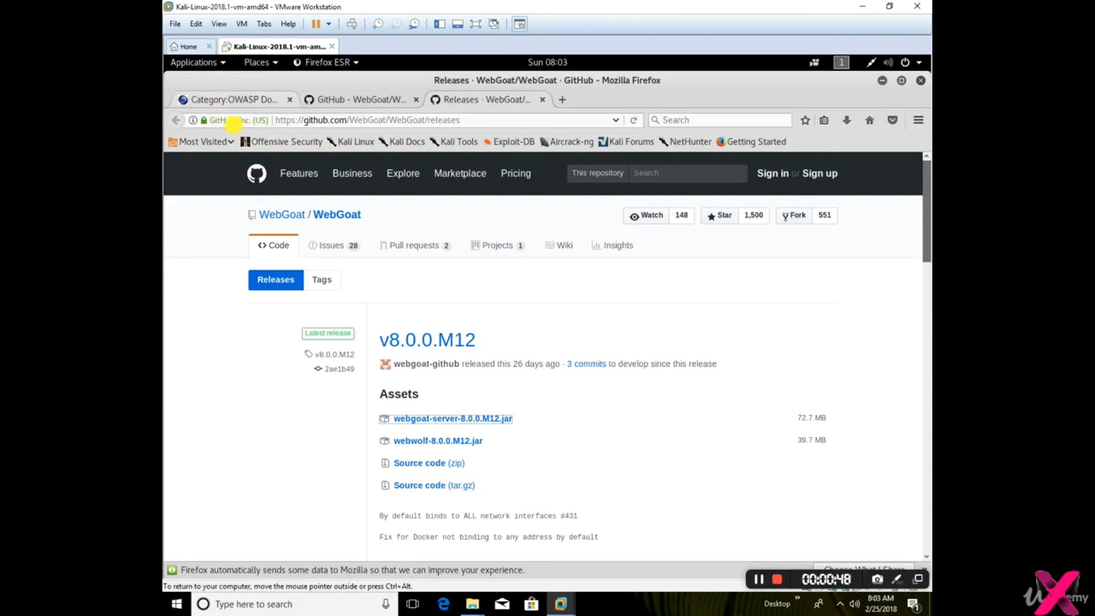
key("ctrl+Tab")
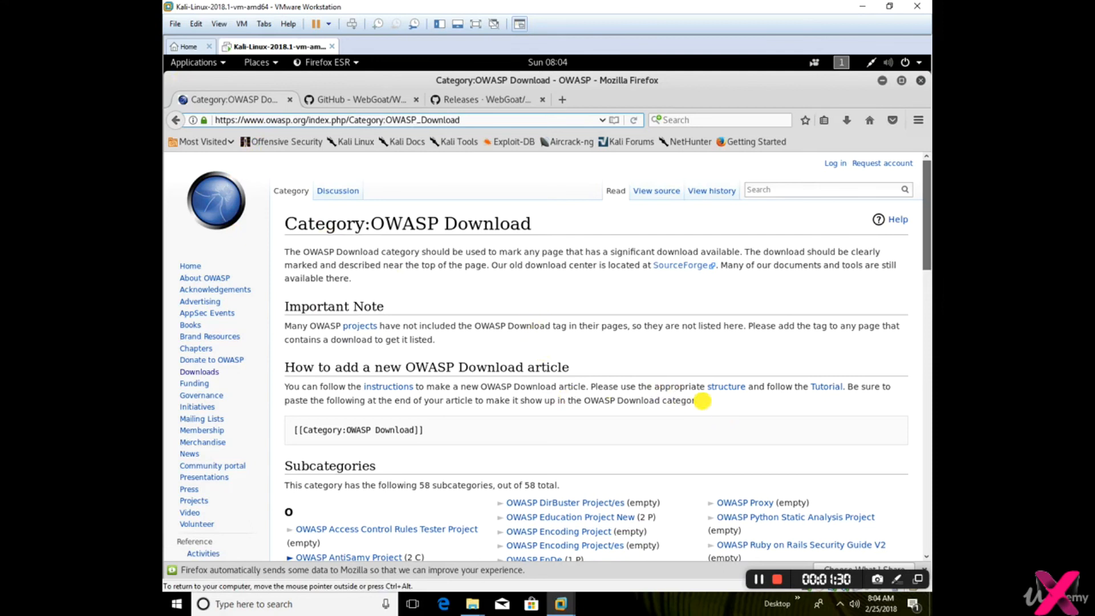
left_click(349, 101)
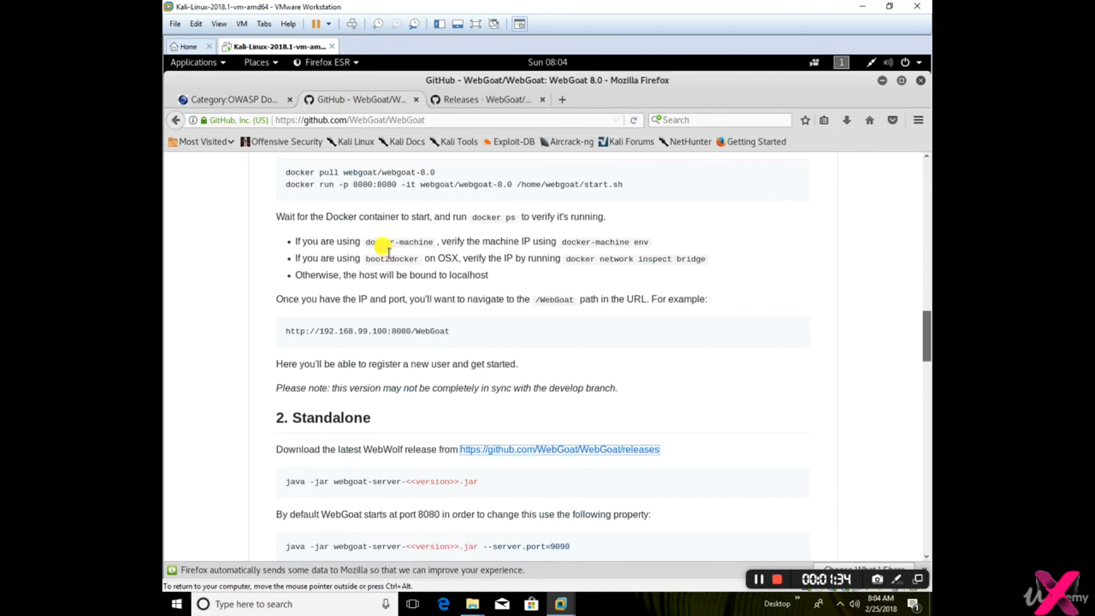
scroll(388, 251, "up", 5)
scroll(388, 250, "up", 9)
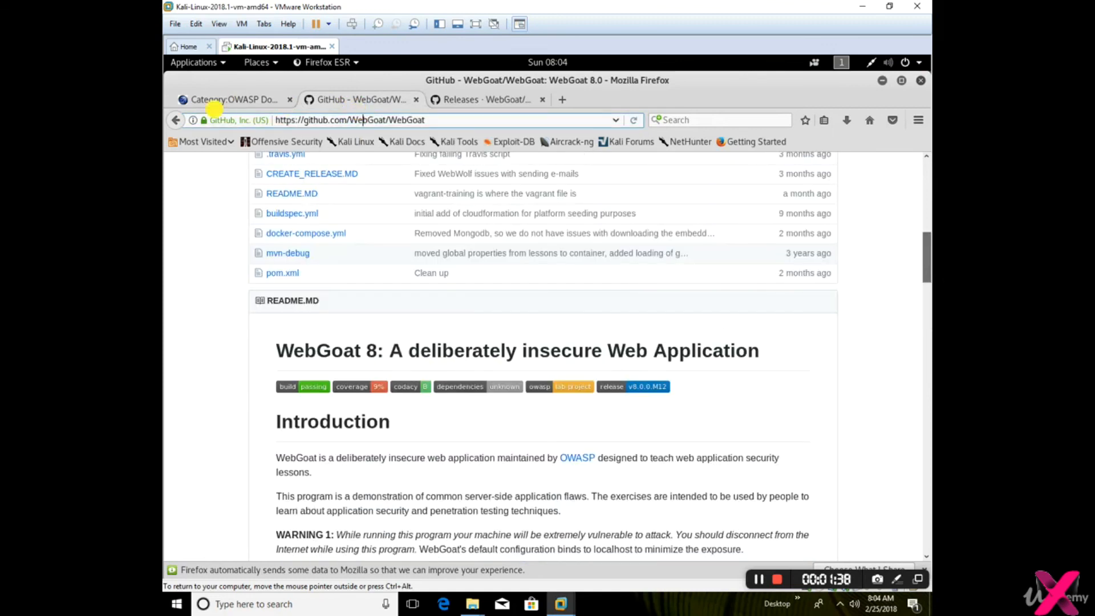
Go back to the "webgoat github" search results, open the WebGoat releases page and look through the listed versions
left_click(173, 120)
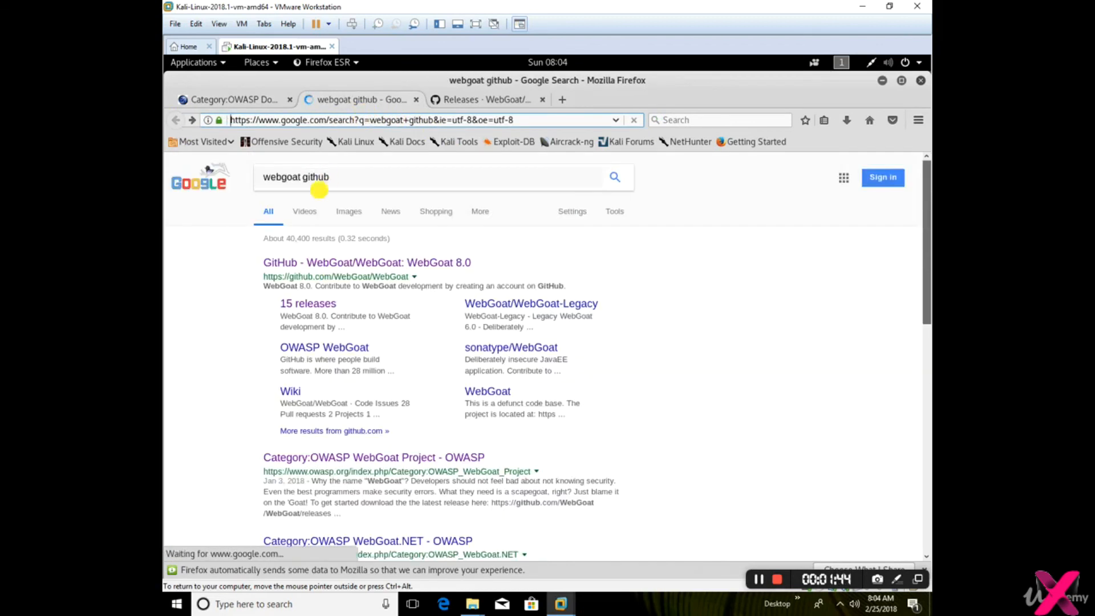
left_click(301, 305)
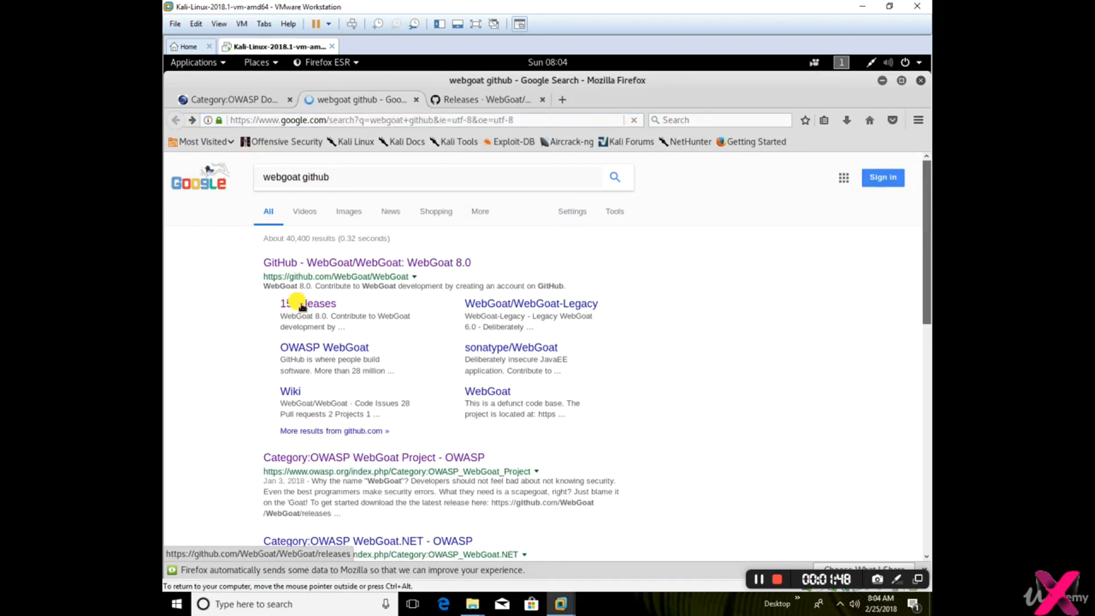
left_click(301, 305)
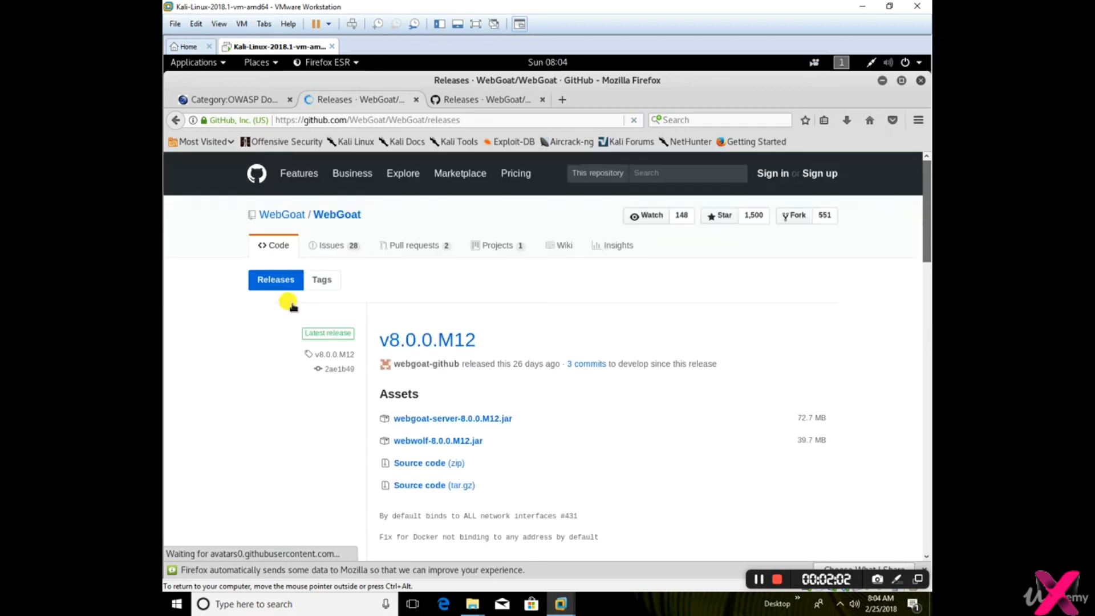
scroll(298, 338, "down", 3)
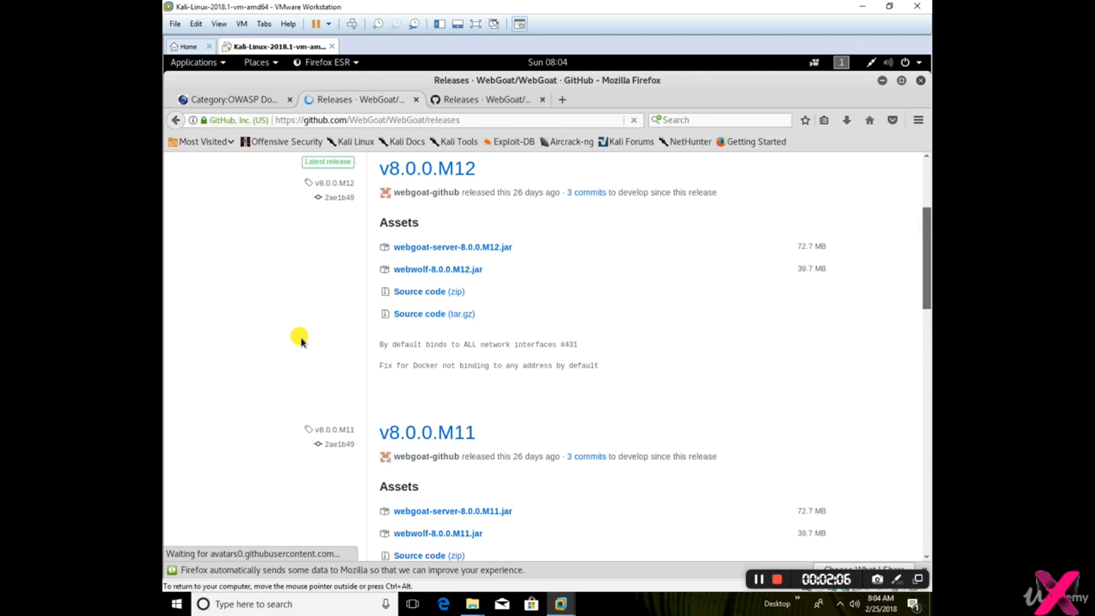
scroll(300, 340, "down", 2)
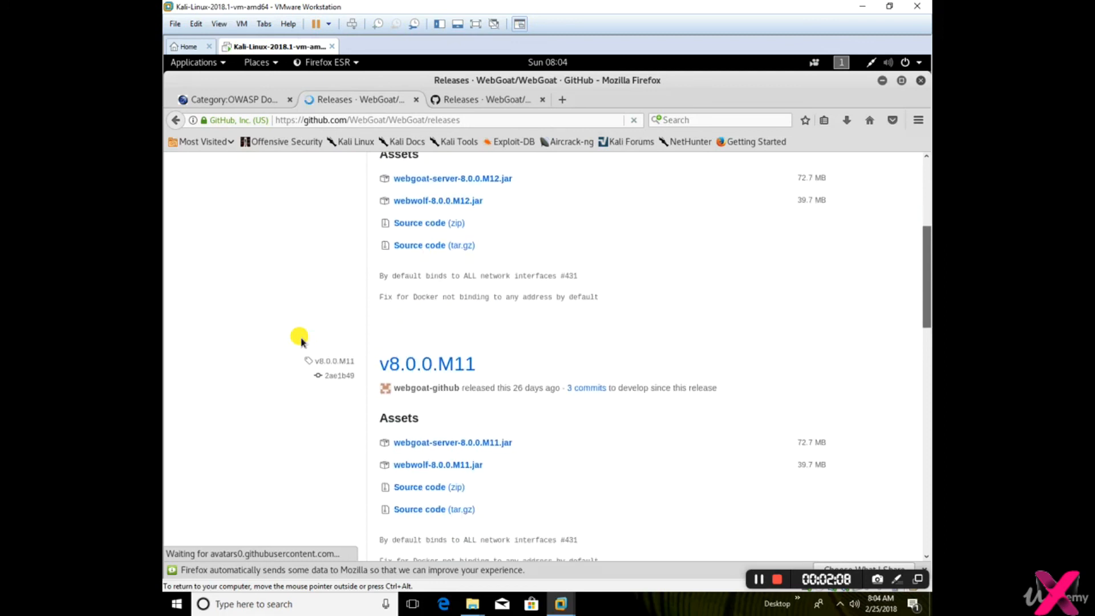
scroll(301, 341, "down", 3)
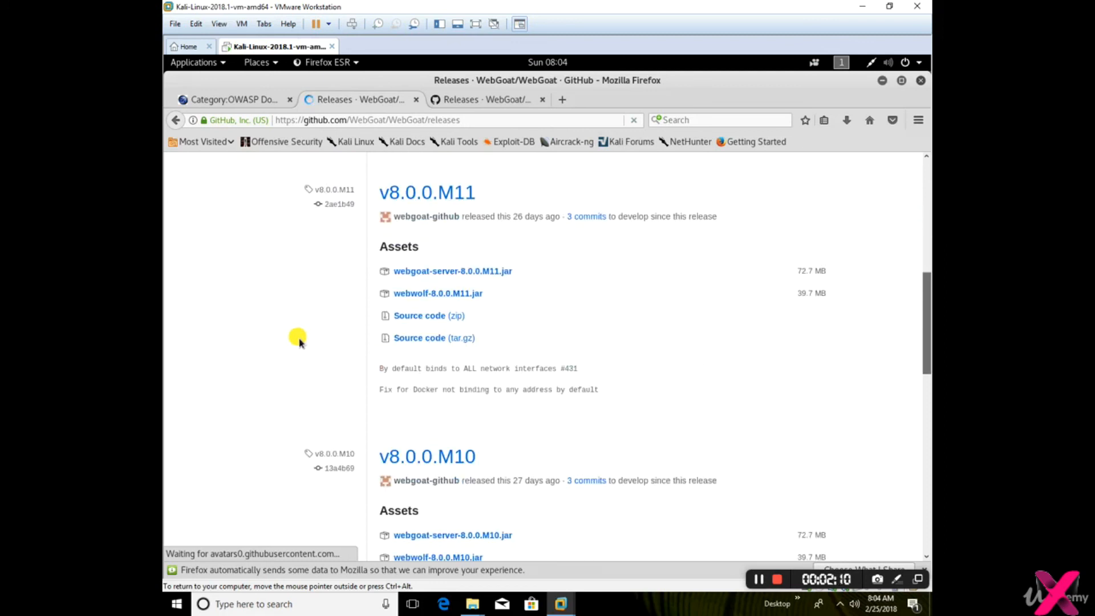
scroll(297, 337, "up", 8)
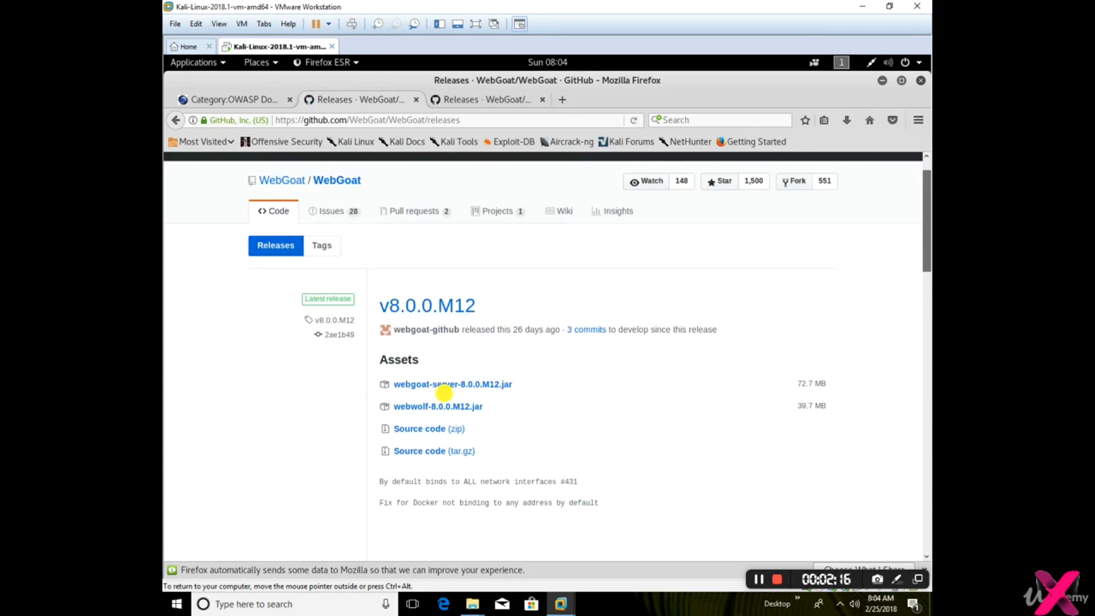
Download webgoat-server-8.0.0.M12.jar from the v8.0.0.M12 release assets and save the file
left_click(455, 385)
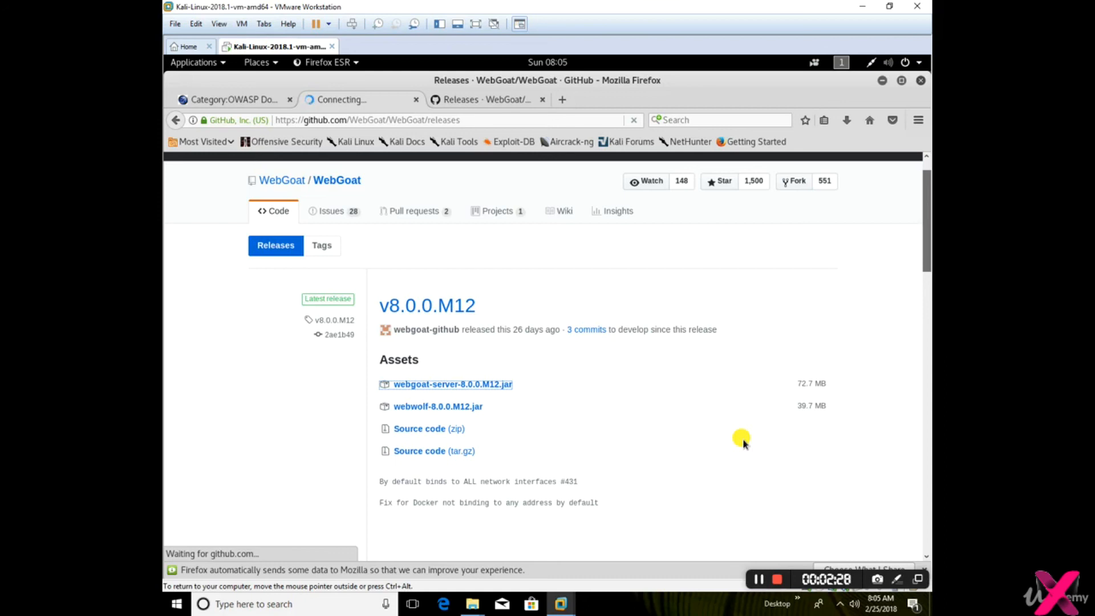
left_click(482, 385)
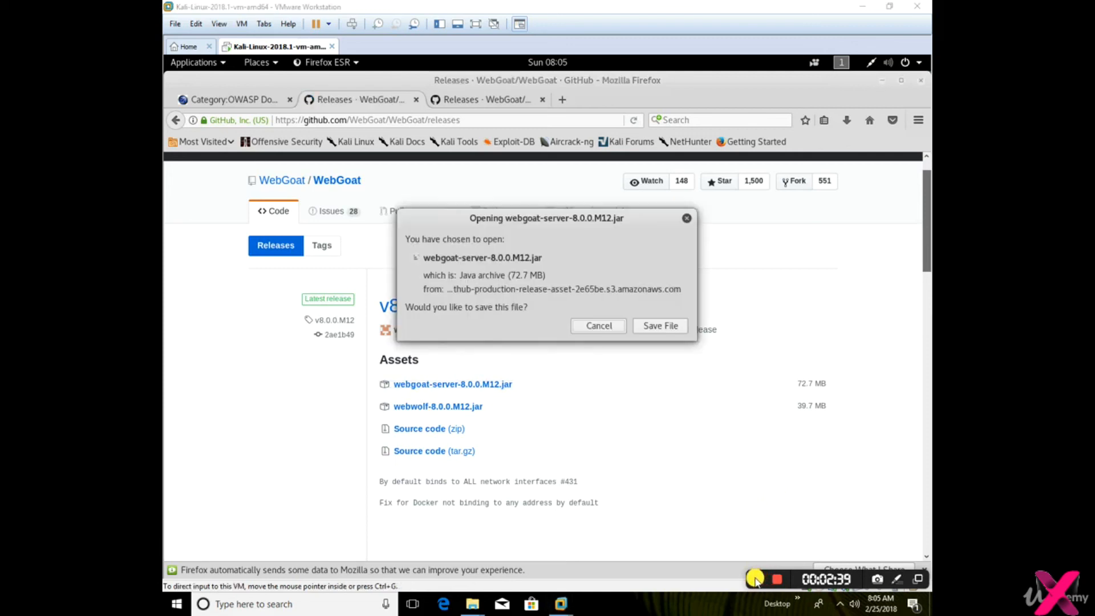
left_click(650, 328)
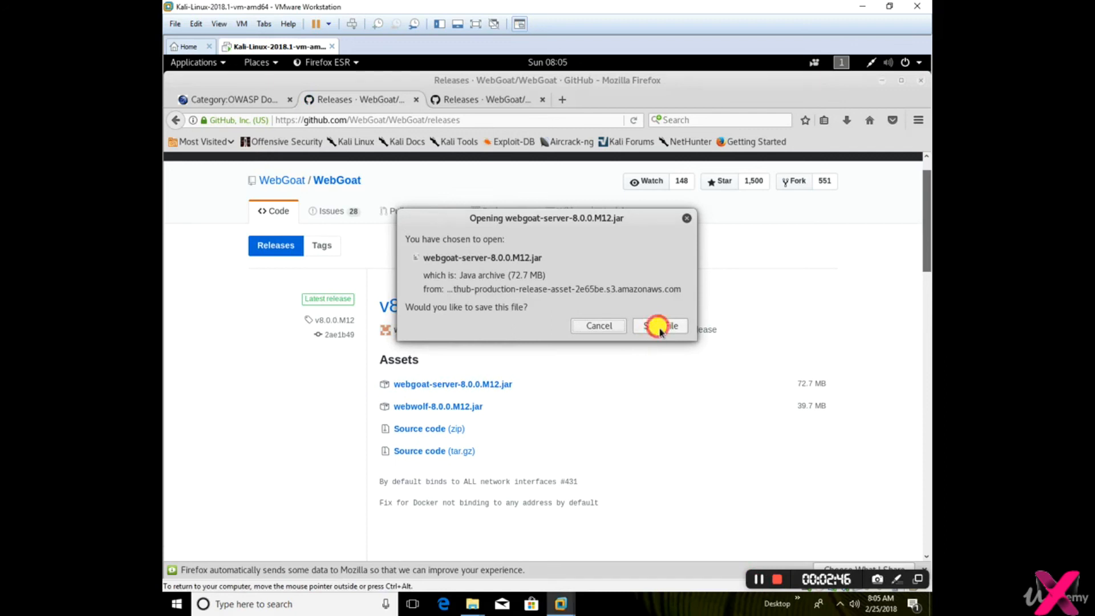
left_click(660, 328)
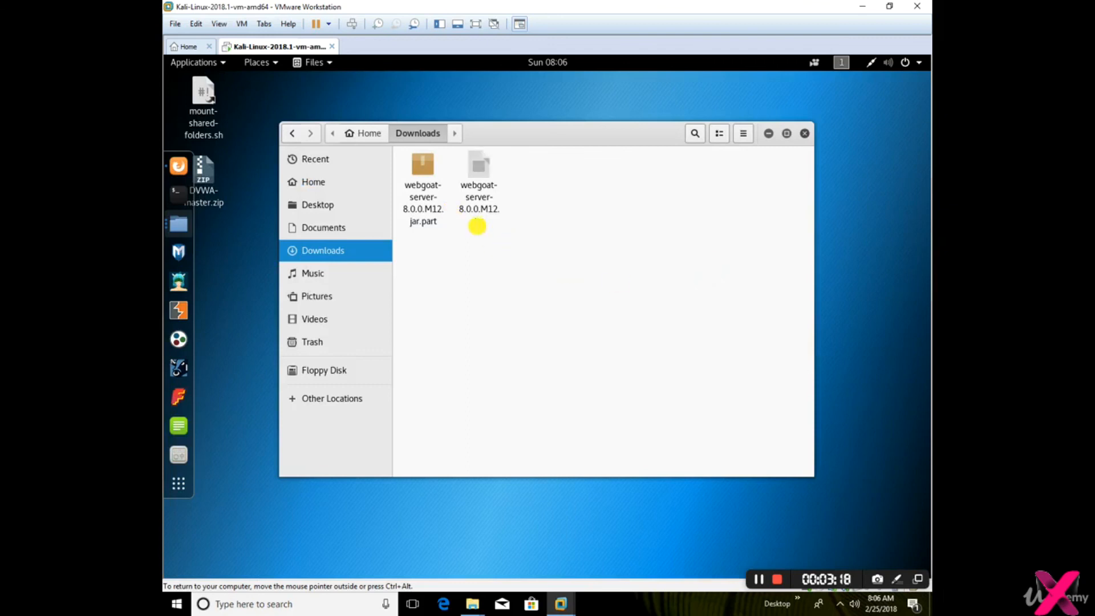
left_click(423, 167)
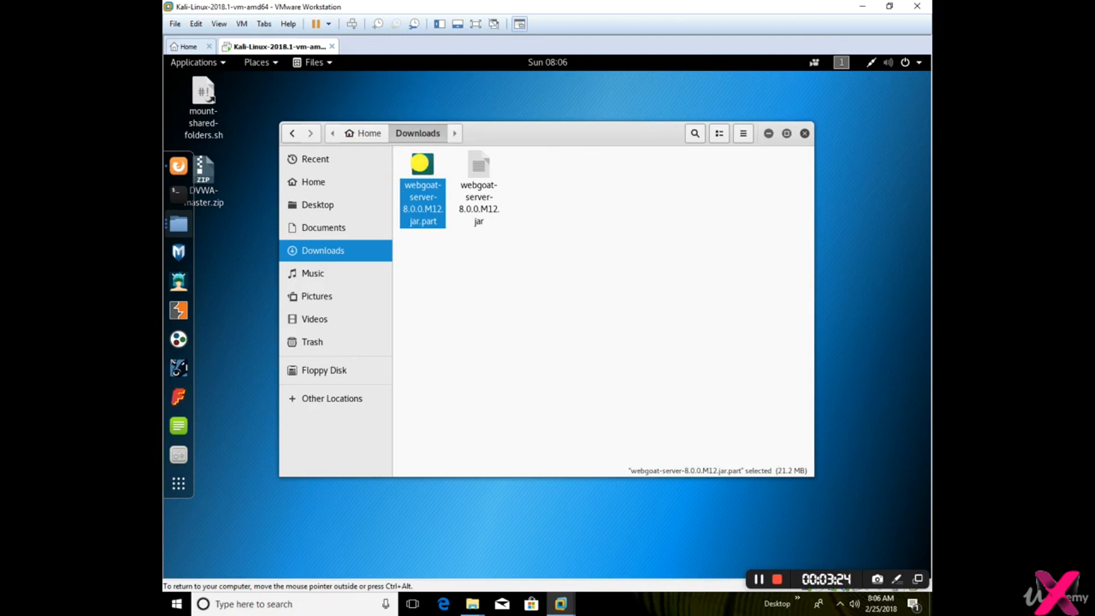
right_click(420, 163)
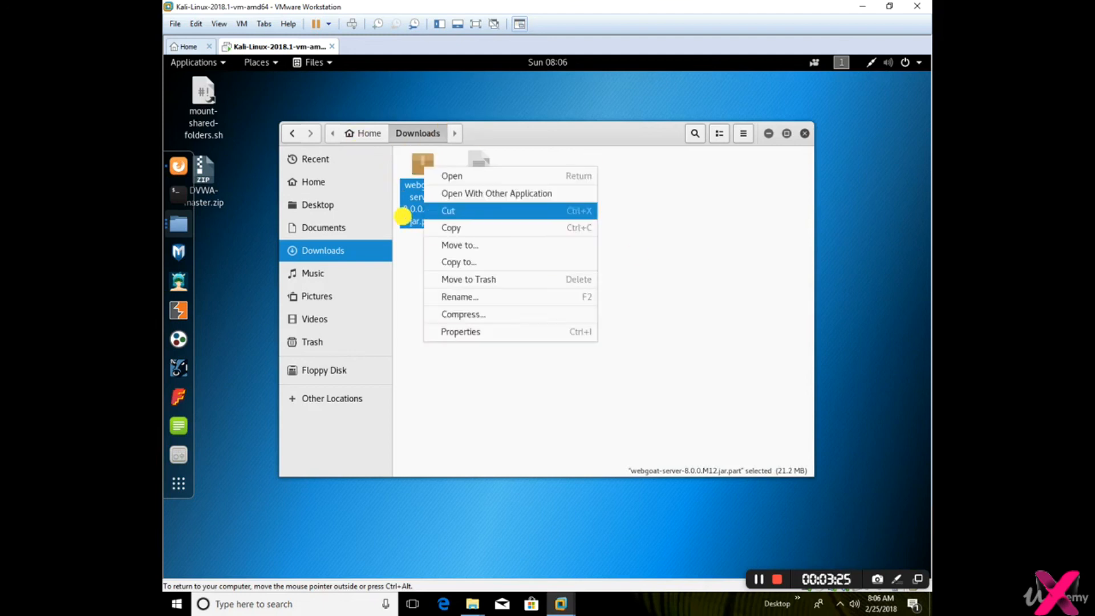
left_click(710, 357)
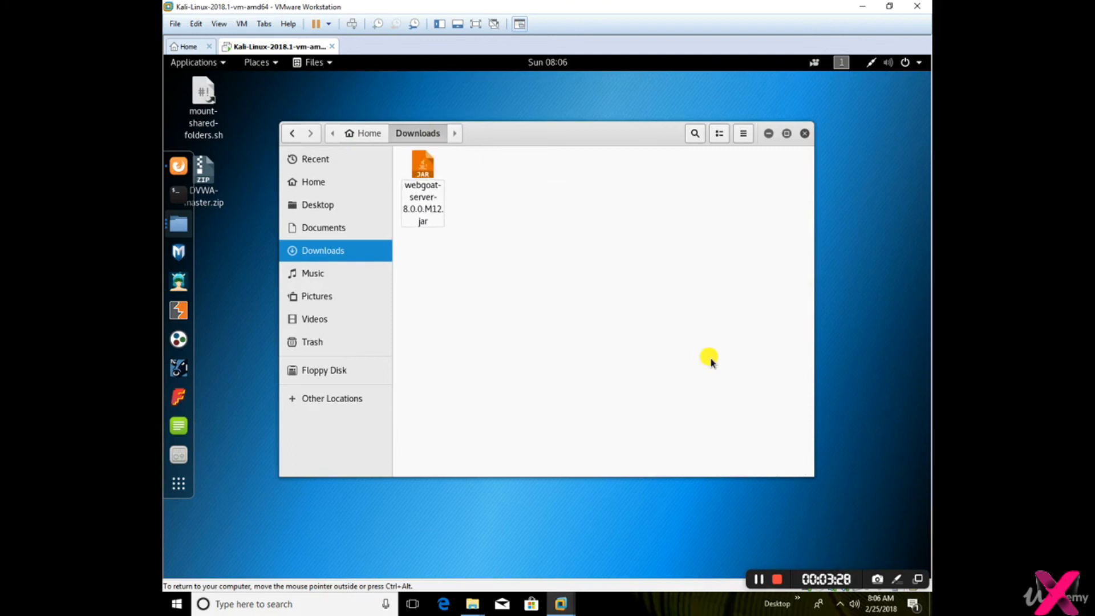
Move webgoat-server-8.0.0.M12.jar from the Downloads folder to the desktop
left_click(417, 166)
right_click(417, 169)
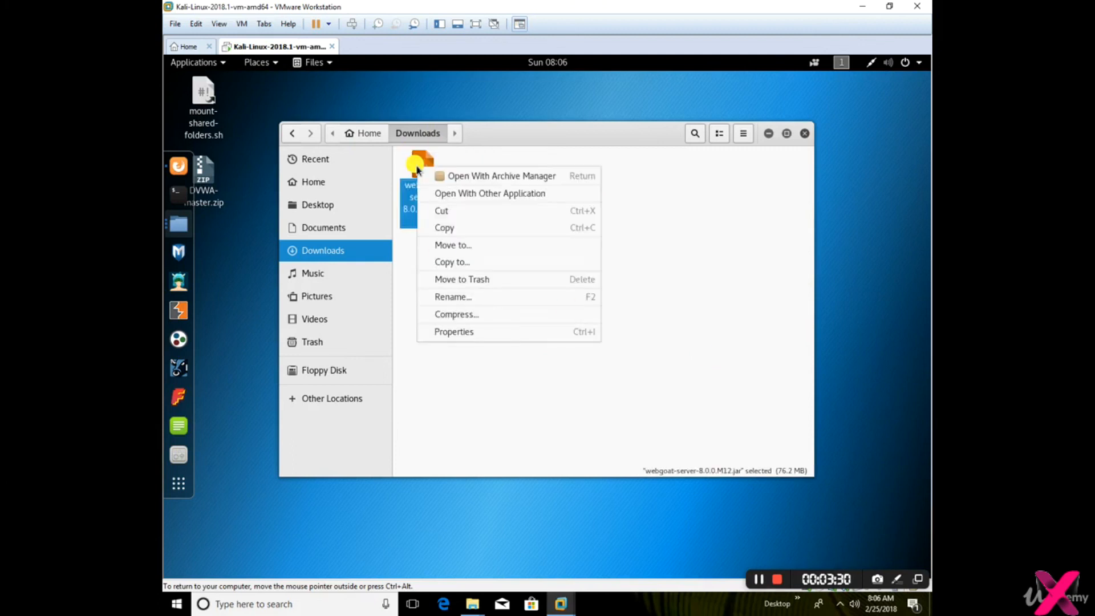
left_click(467, 211)
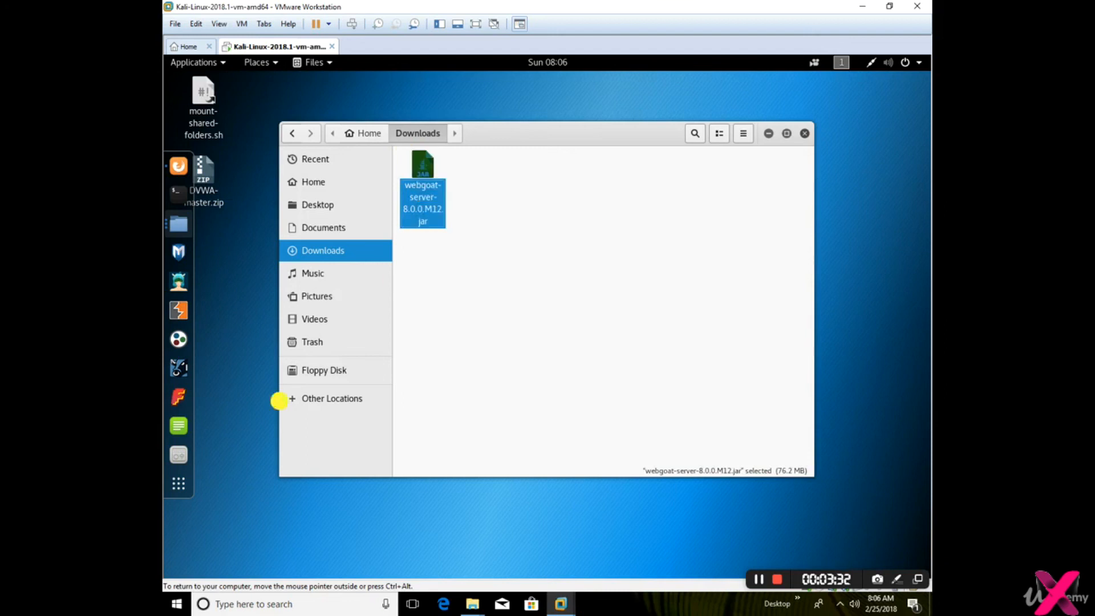
right_click(236, 333)
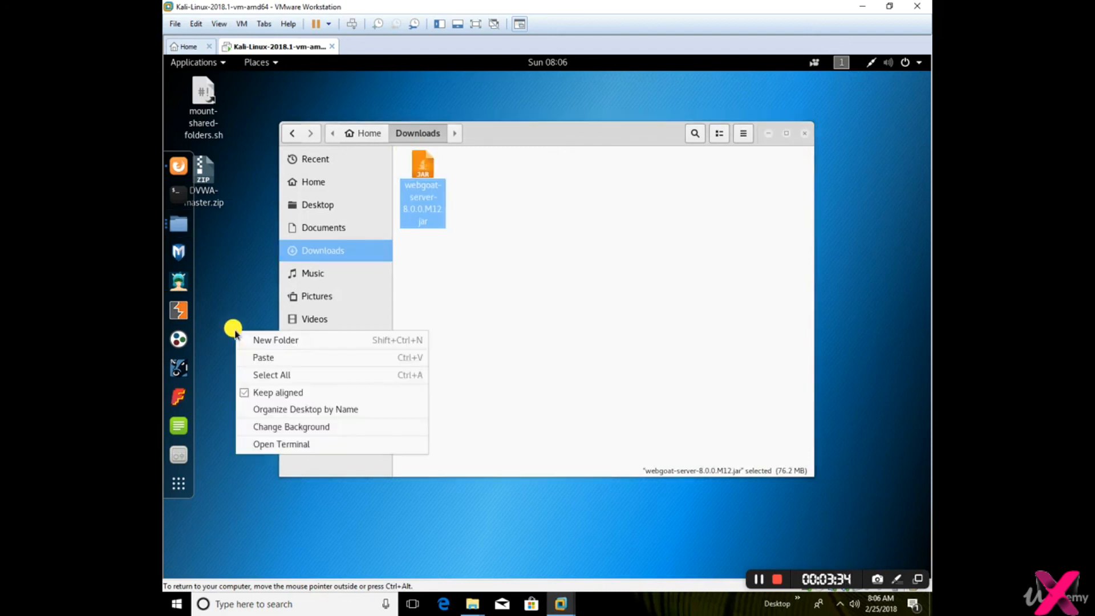
left_click(268, 357)
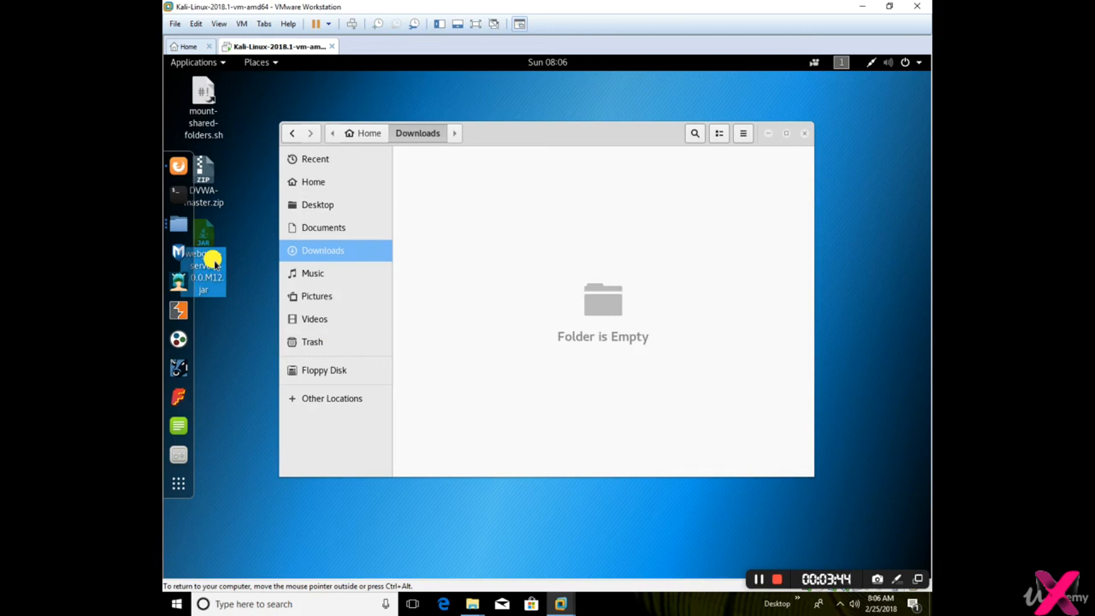
Rename the WebGoat server file on the desktop as webgoat.jar
right_click(214, 263)
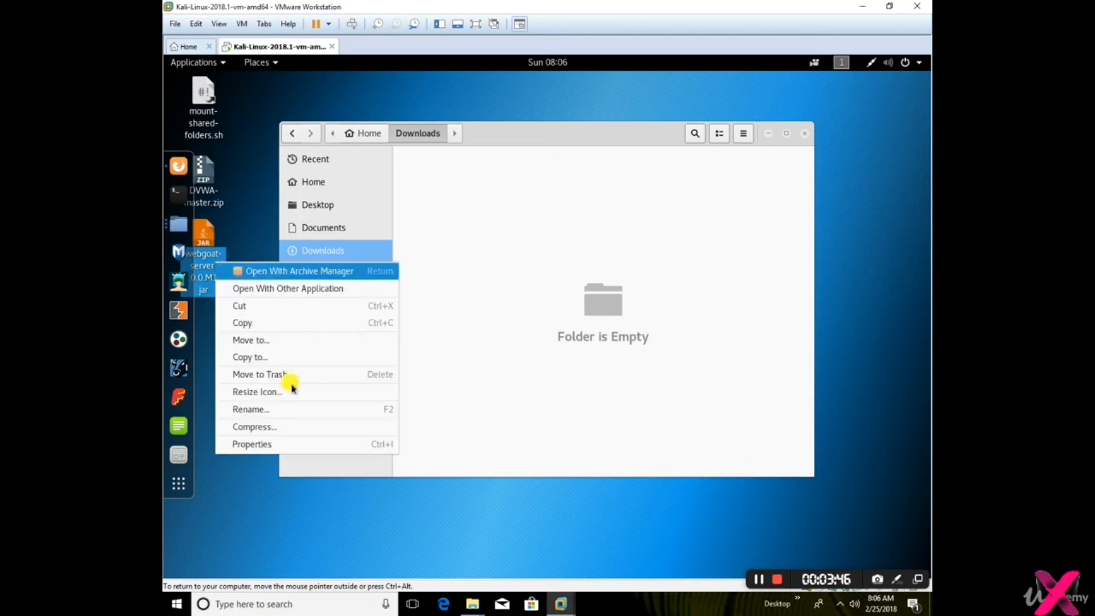
left_click(323, 406)
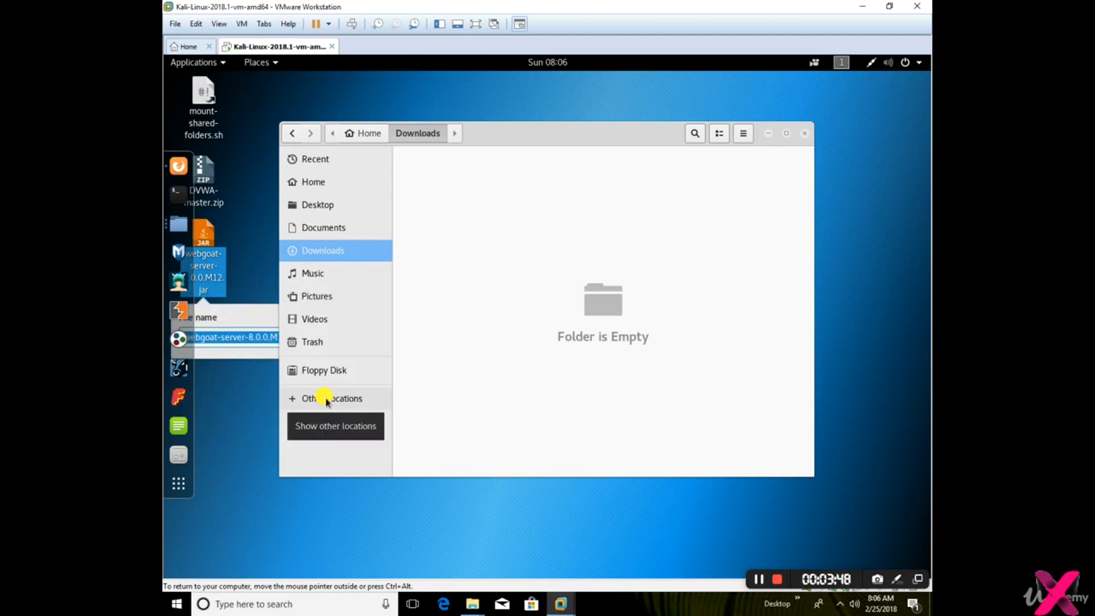
type("webgoat.jar")
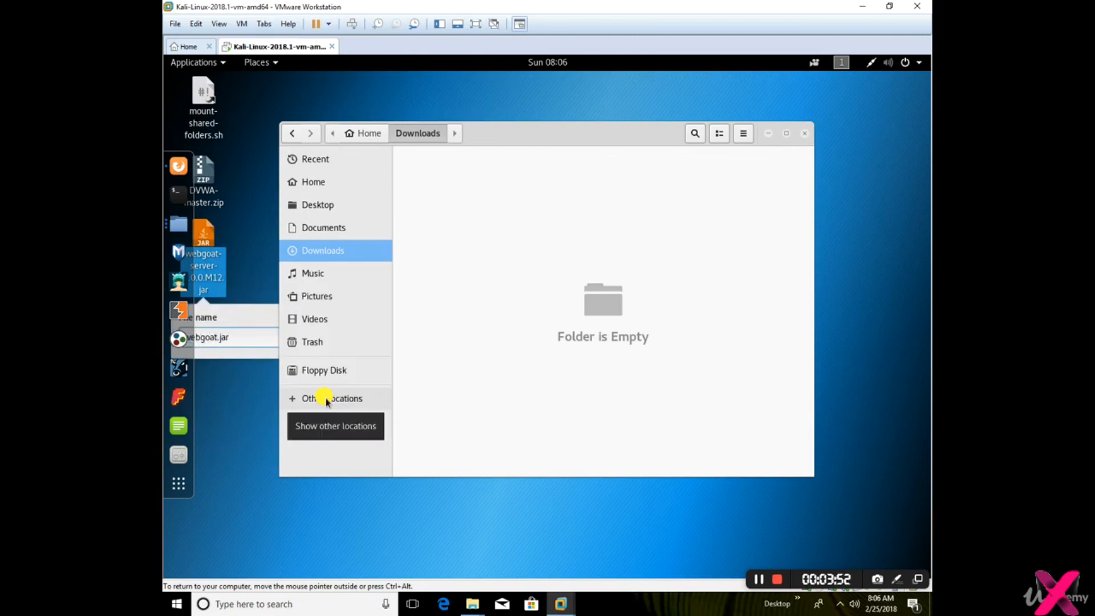
key("Return")
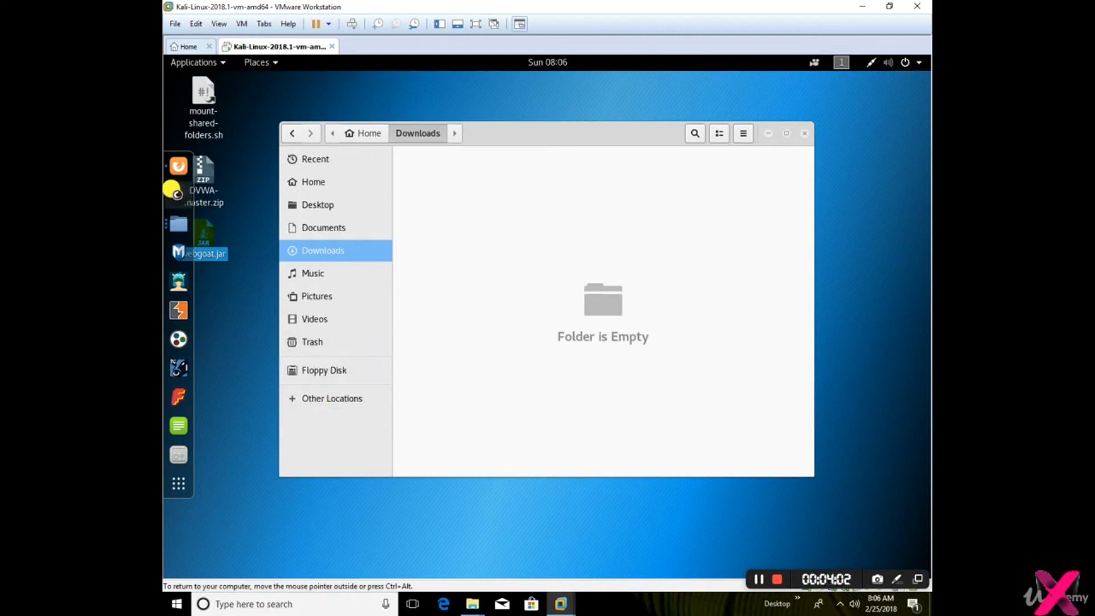
Open a terminal and change the working directory to Desktop
left_click(171, 188)
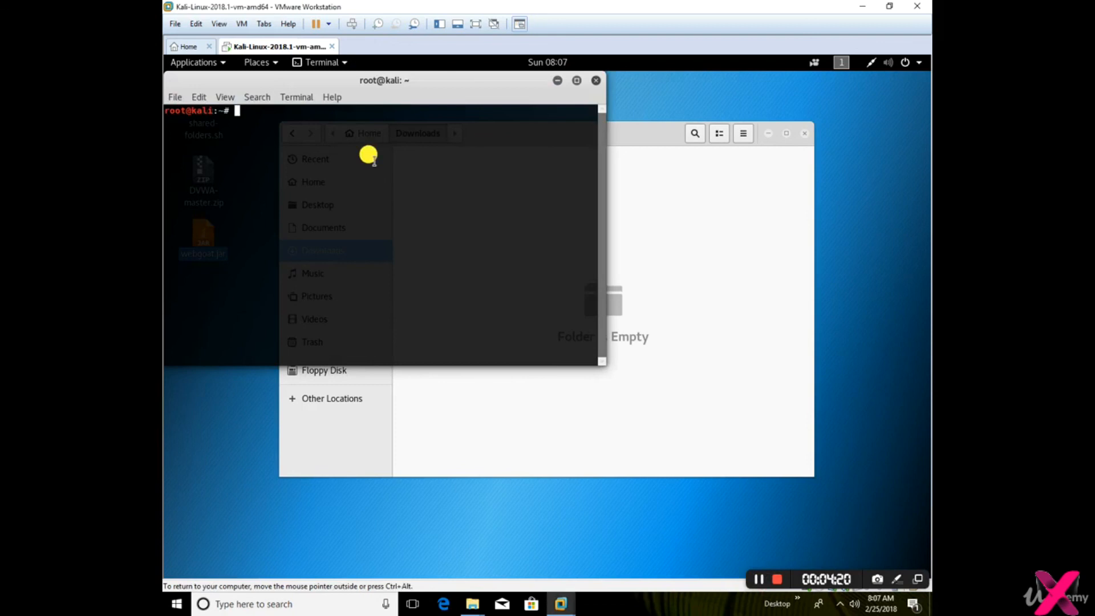
type("cd Destkop")
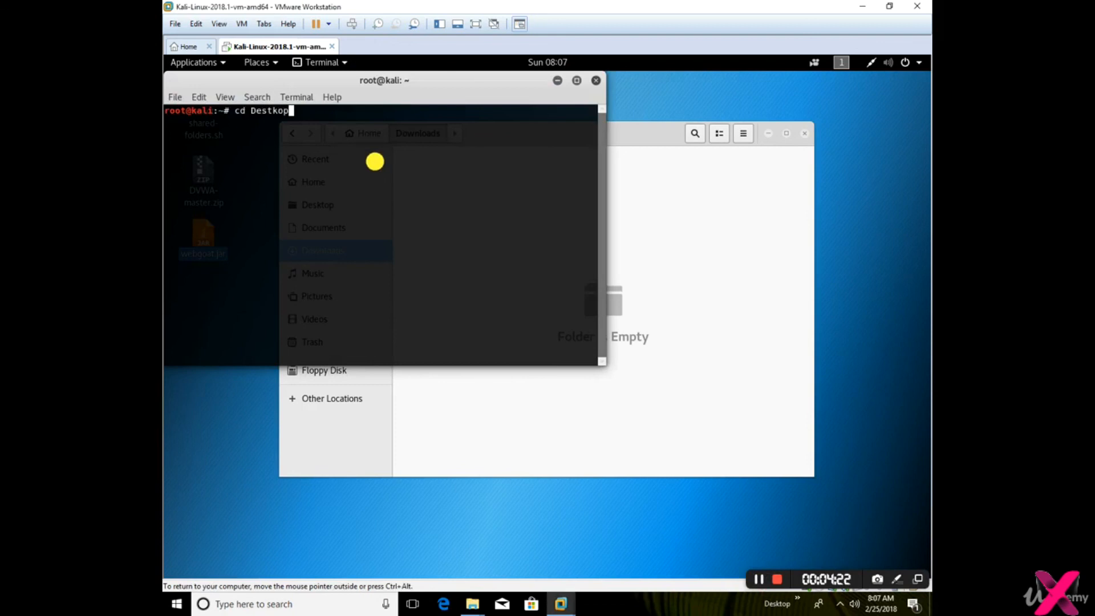
key("Return")
type("cd ")
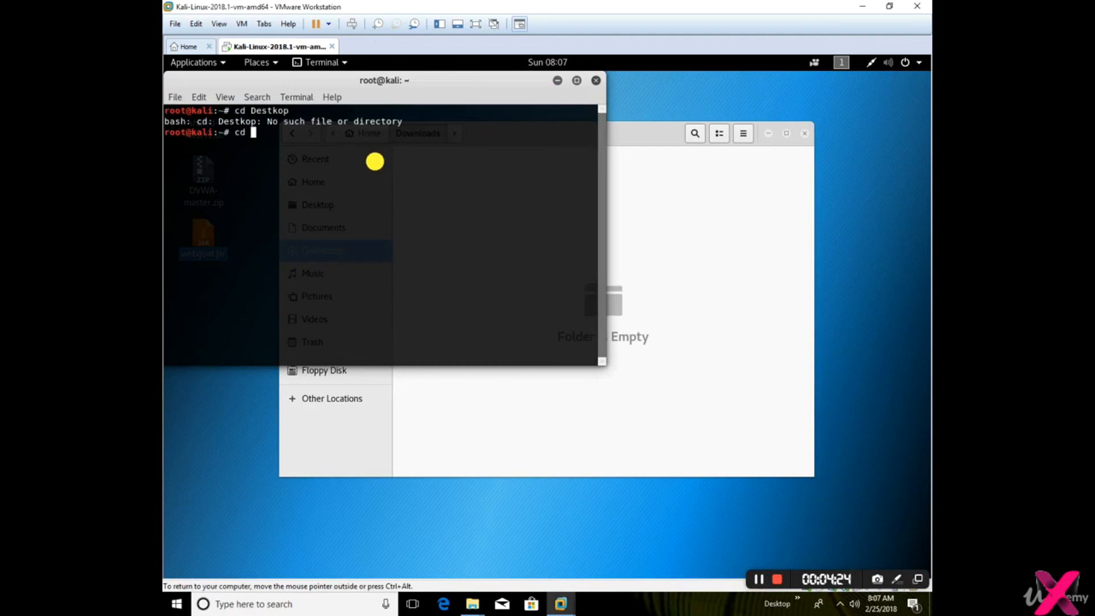
type("Desktop")
key("Return")
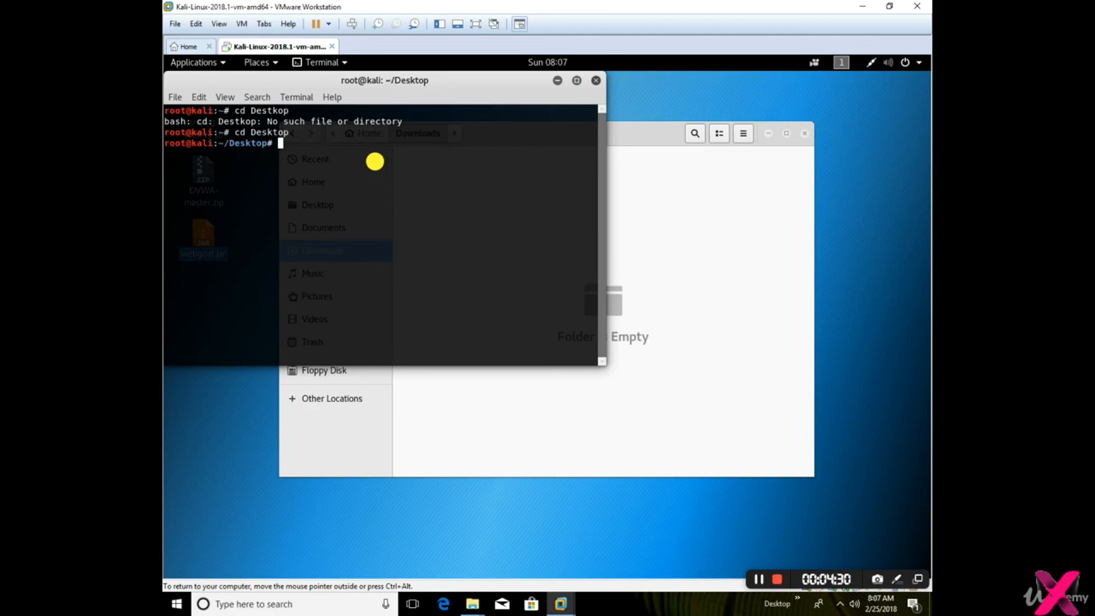
Start the WebGoat server from the terminal with java -jar webgoat.jar and move the terminal window clear of the desktop icons
type("java -jar webgoat.jar")
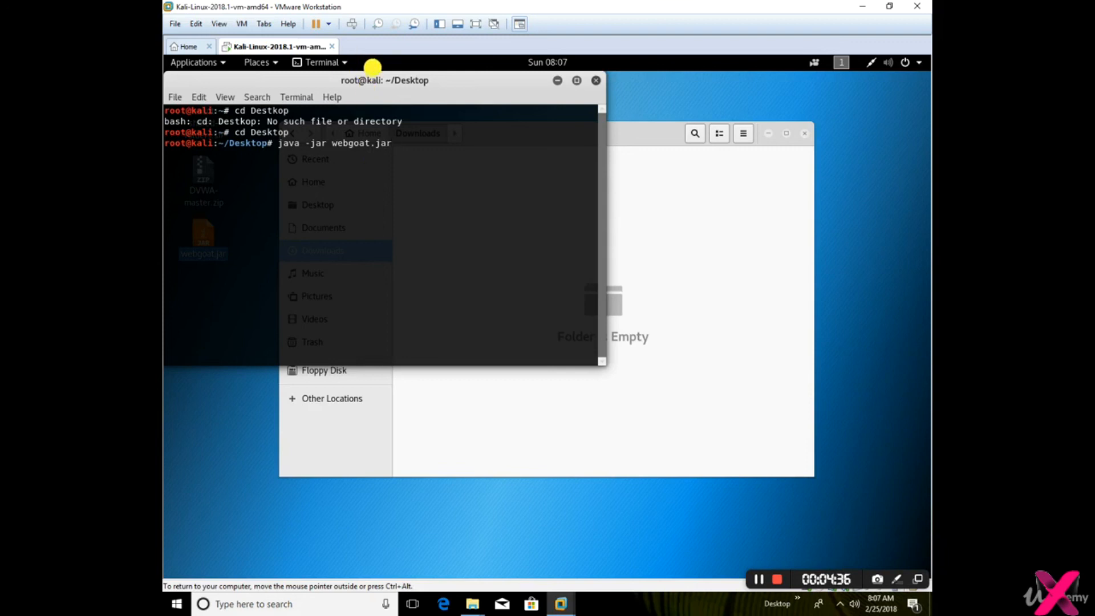
left_click_drag(387, 79, 586, 156)
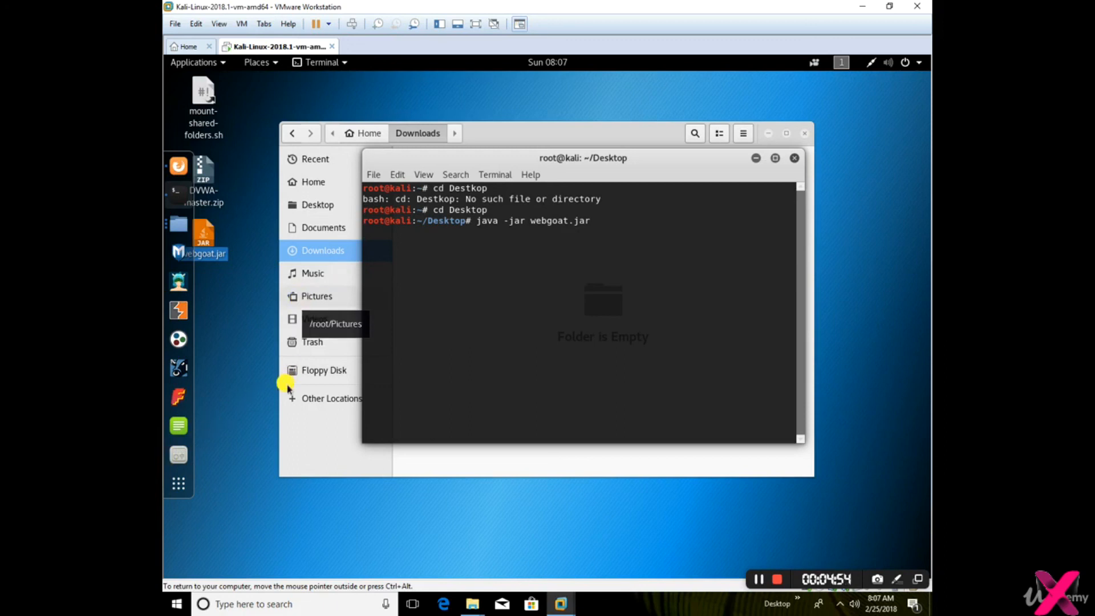
Switch to the open Firefox window and request localhost:8080/WebGoat/start.mvc in a new tab
right_click(178, 165)
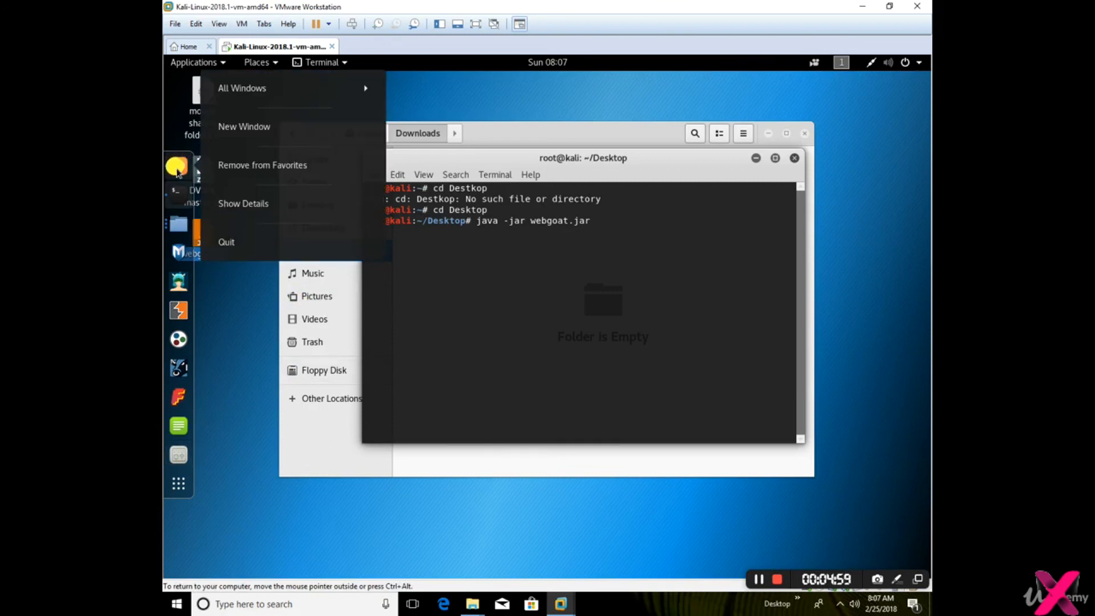
left_click(252, 90)
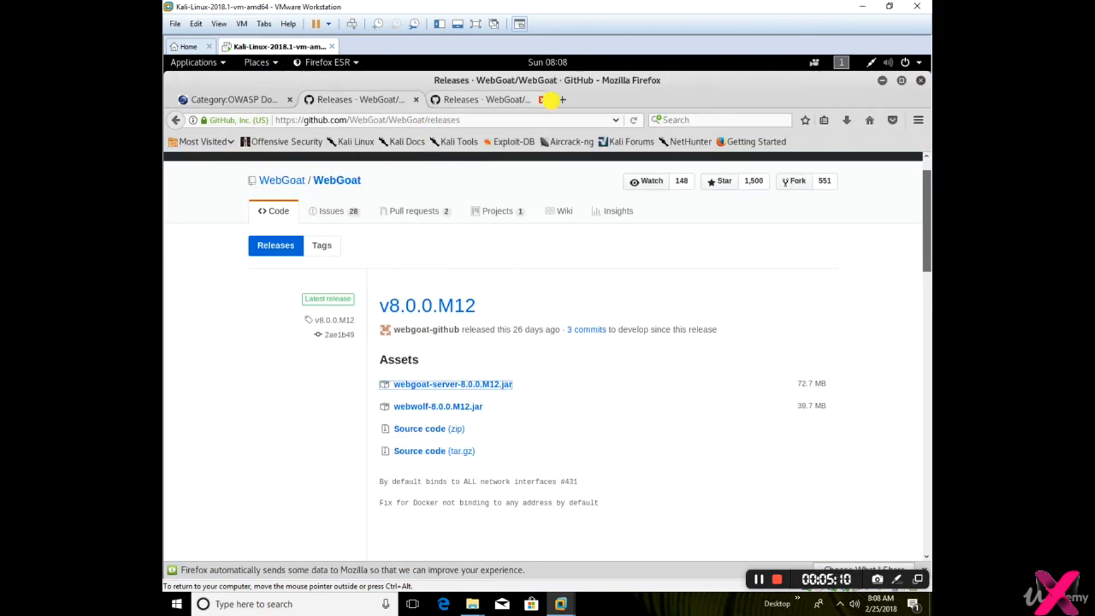
left_click(561, 100)
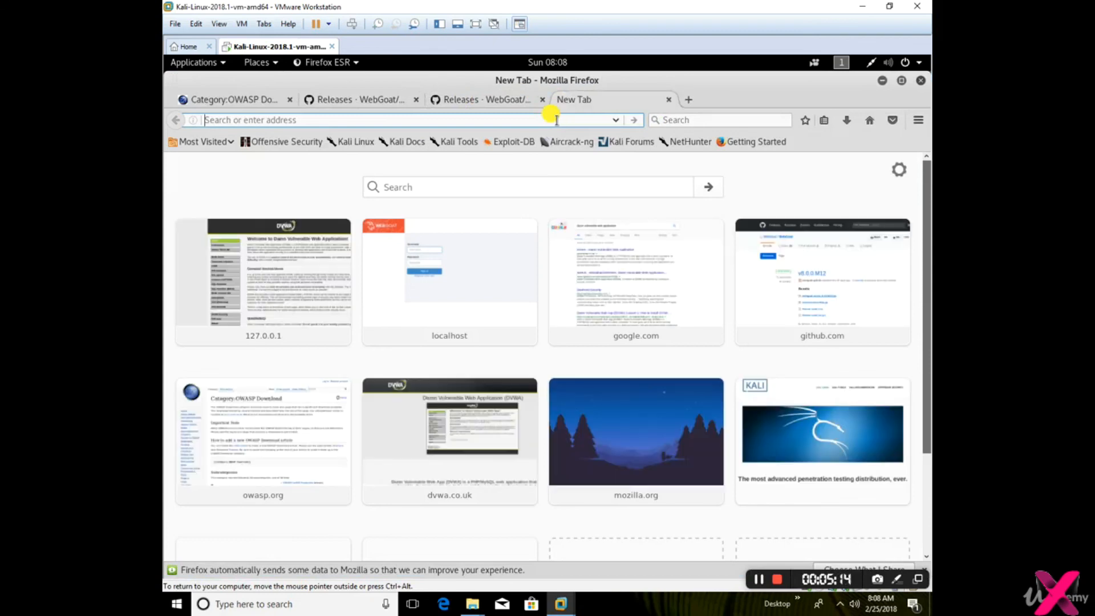
type("localhost")
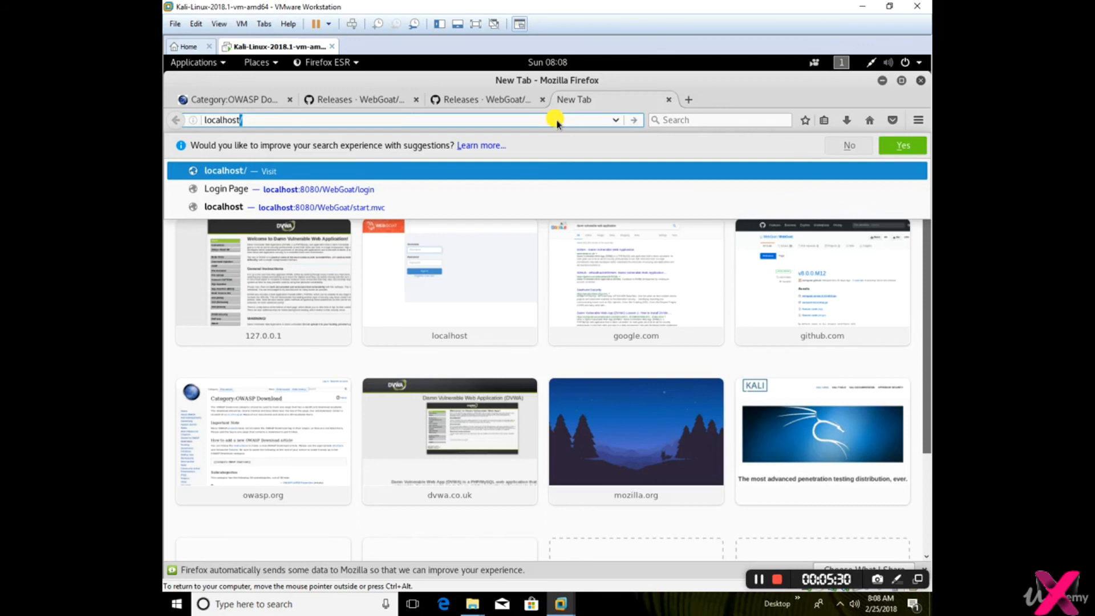
type(":8080")
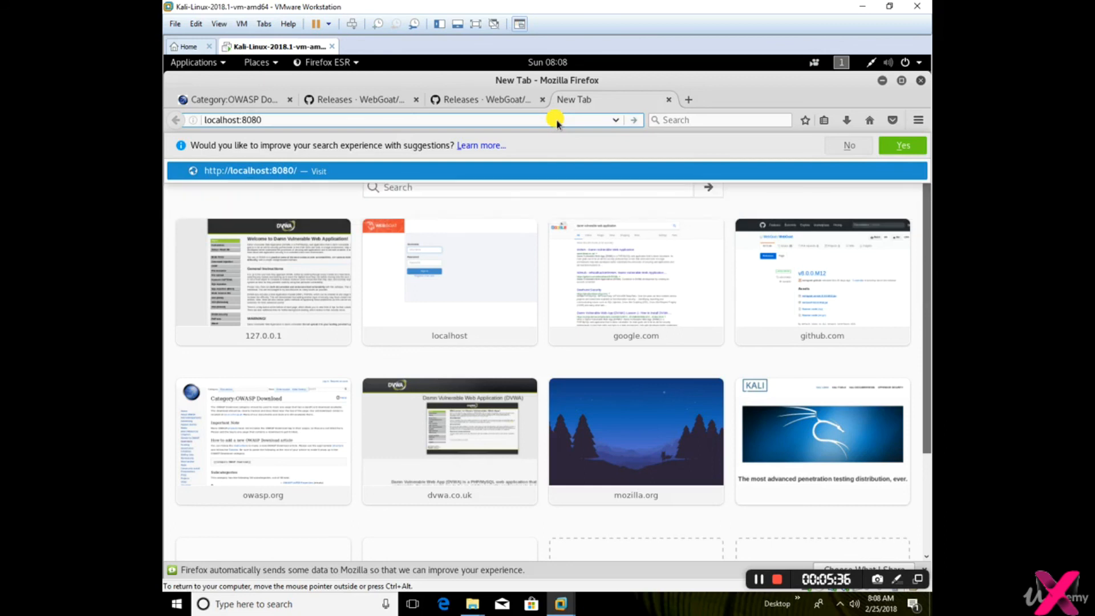
type("/WebGoat")
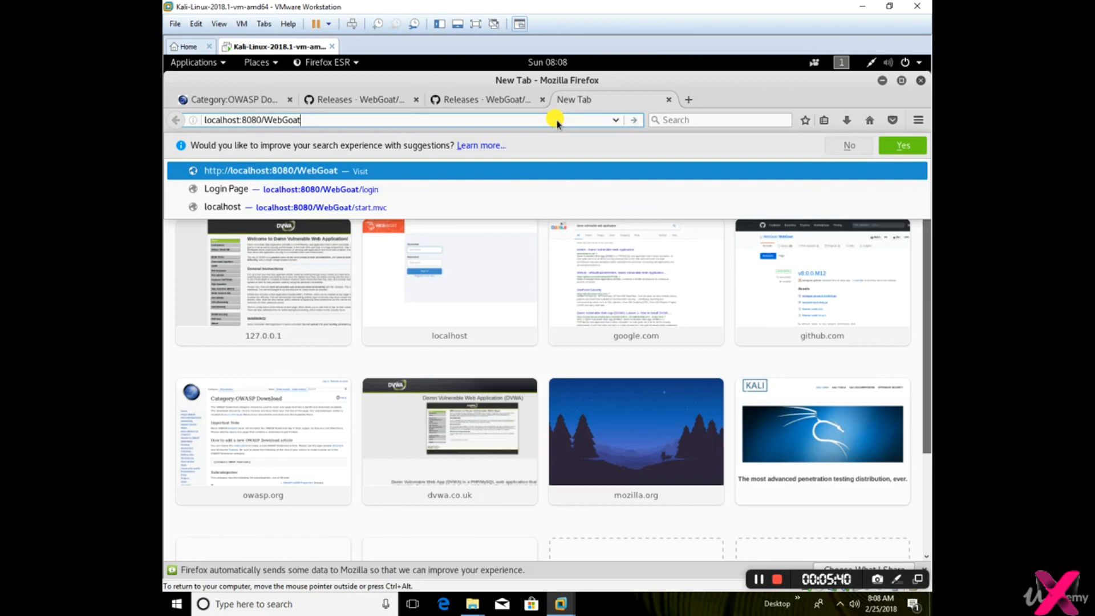
type("/")
type("start.mvc")
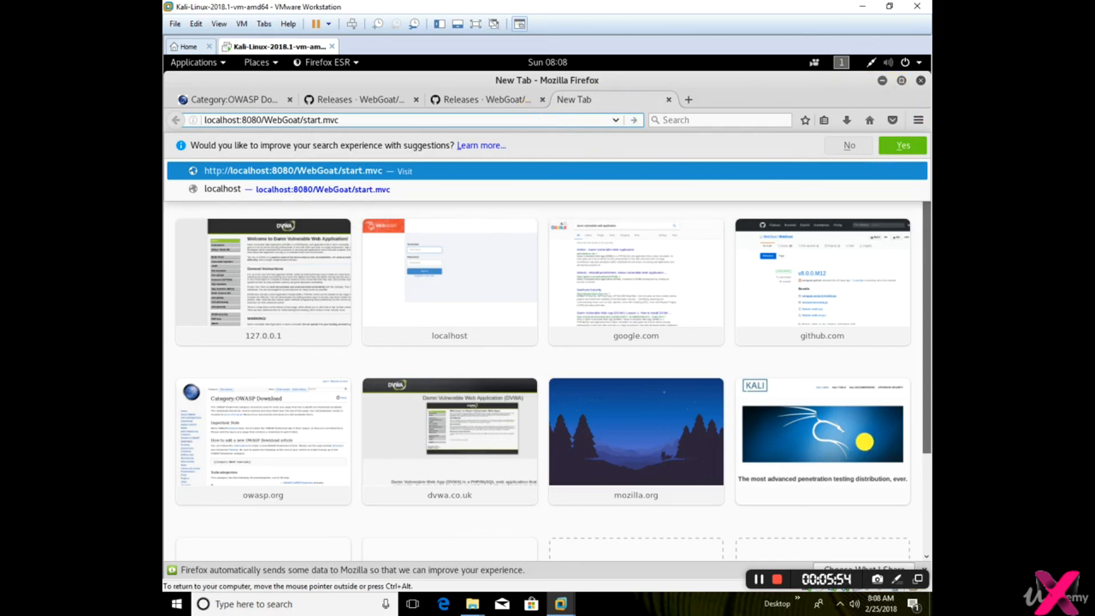
key("Return")
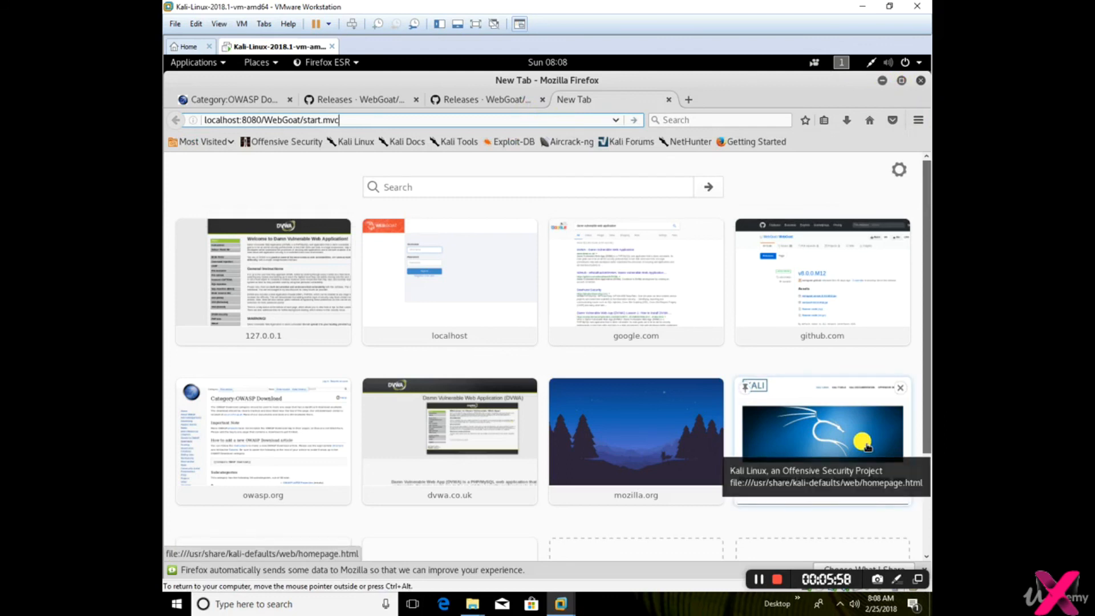
left_click(755, 578)
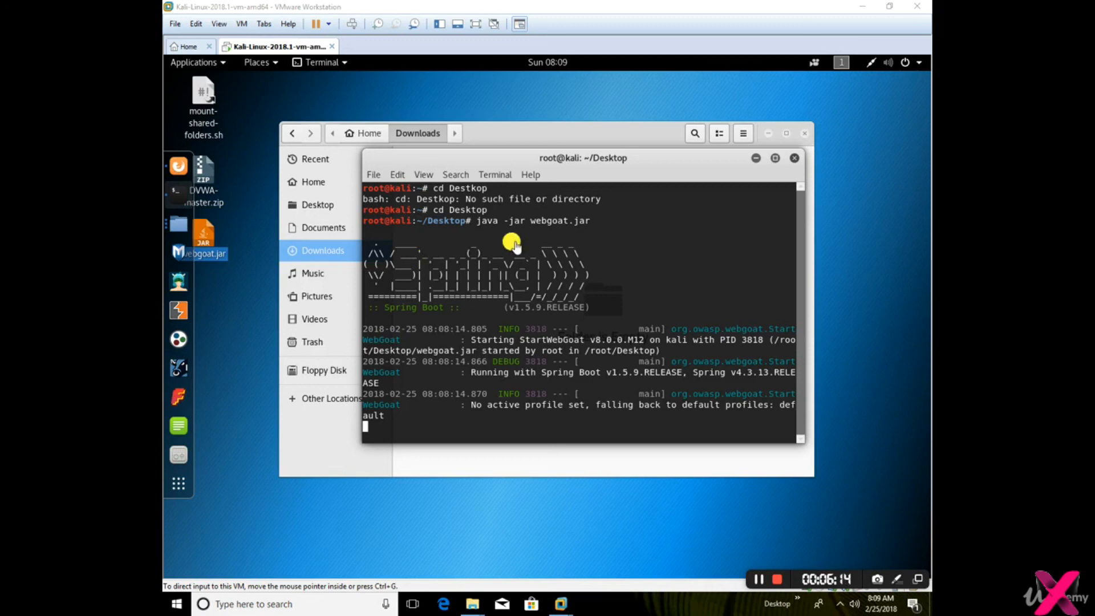
Try the WebGoat start page in Firefox again, and minimize the browser to check the server's startup log in the terminal
left_click(181, 166)
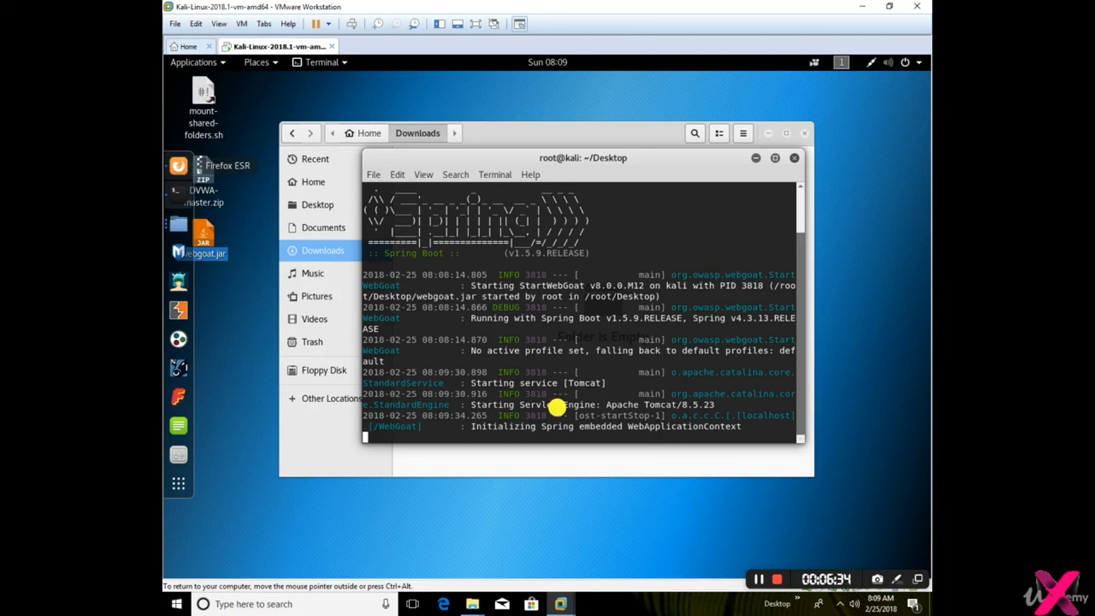
right_click(176, 168)
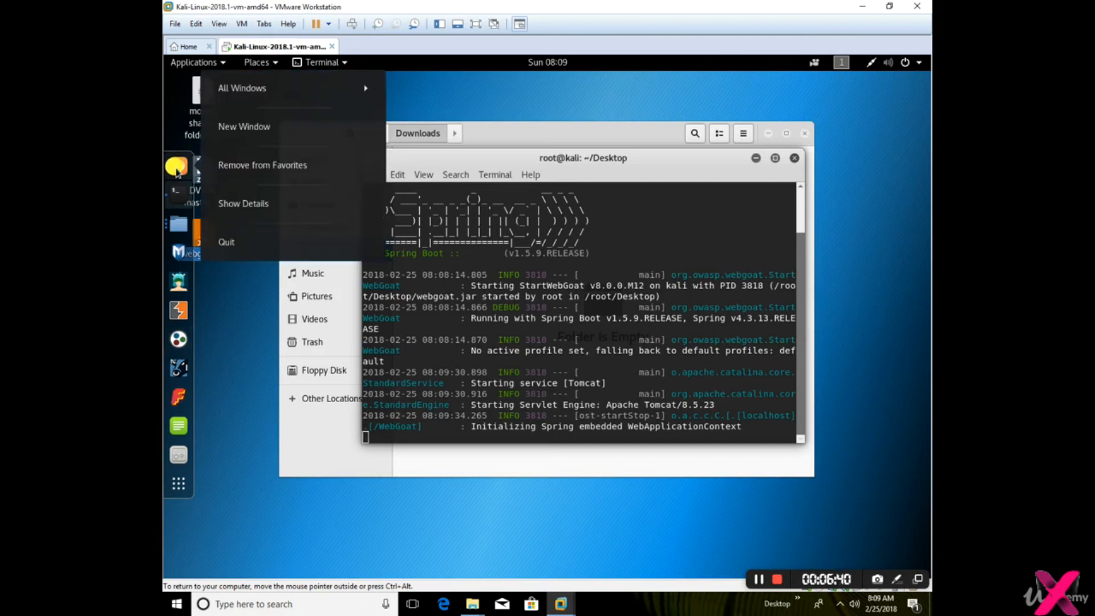
left_click(244, 86)
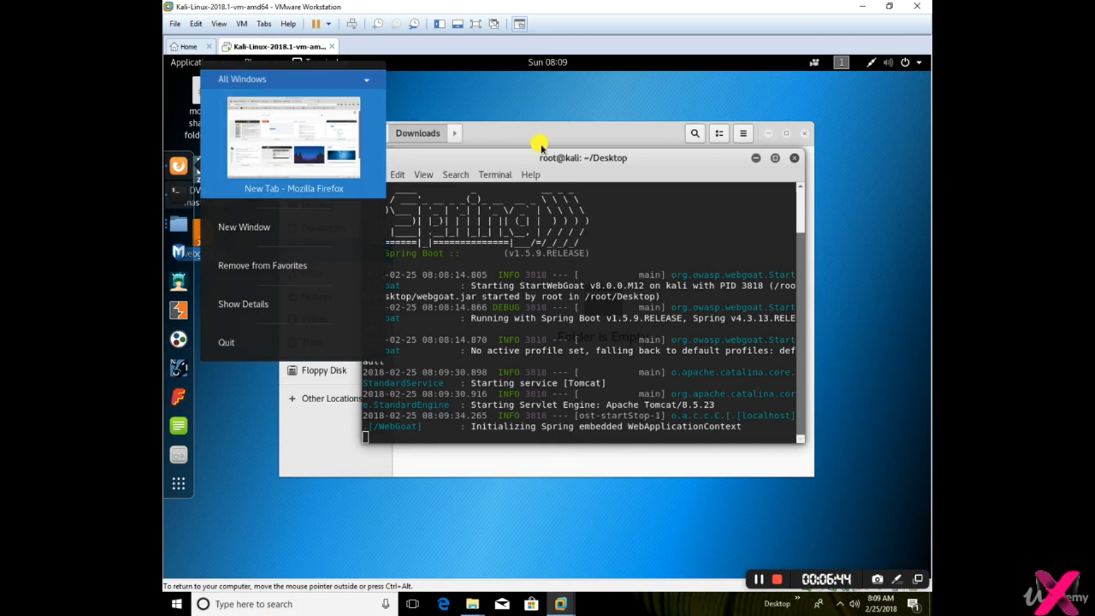
left_click(293, 140)
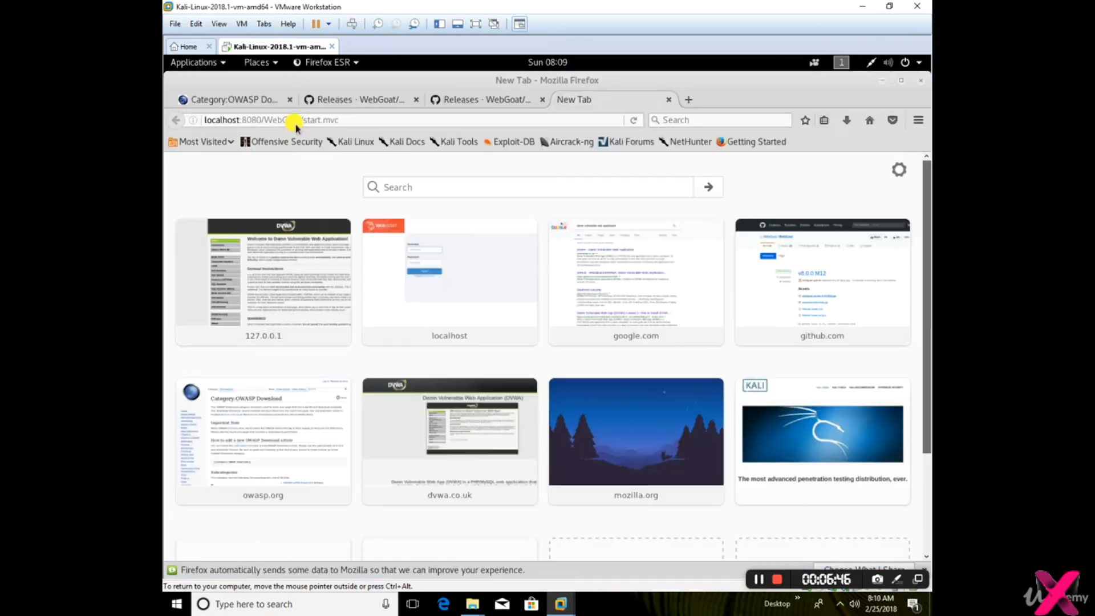
left_click(358, 120)
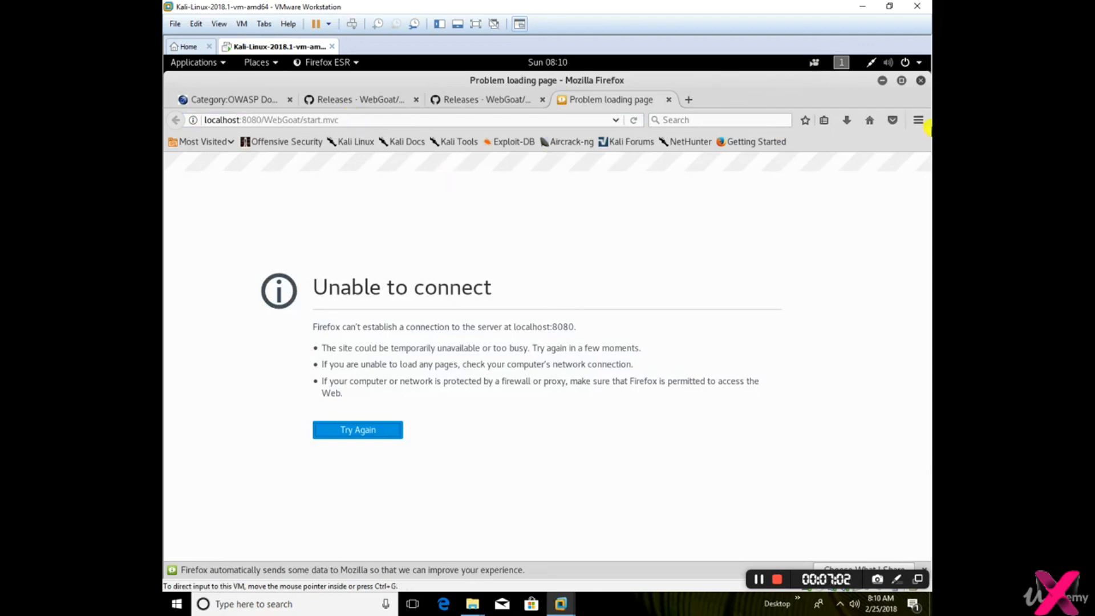
left_click(881, 80)
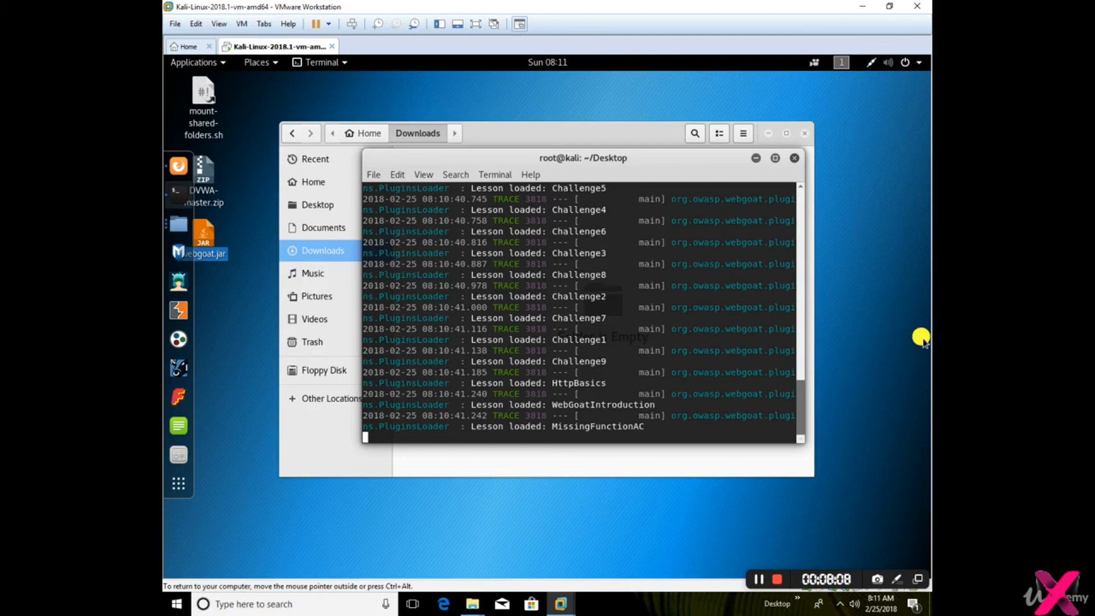
left_click(756, 578)
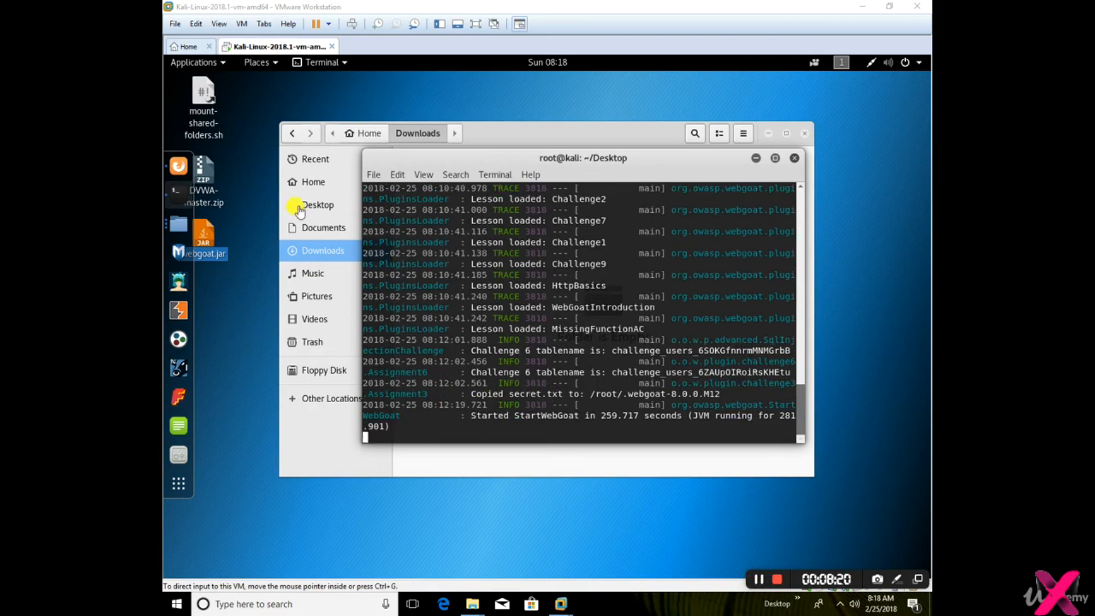
Return to Firefox and reload localhost:8080/WebGoat/start.mvc
left_click(179, 165)
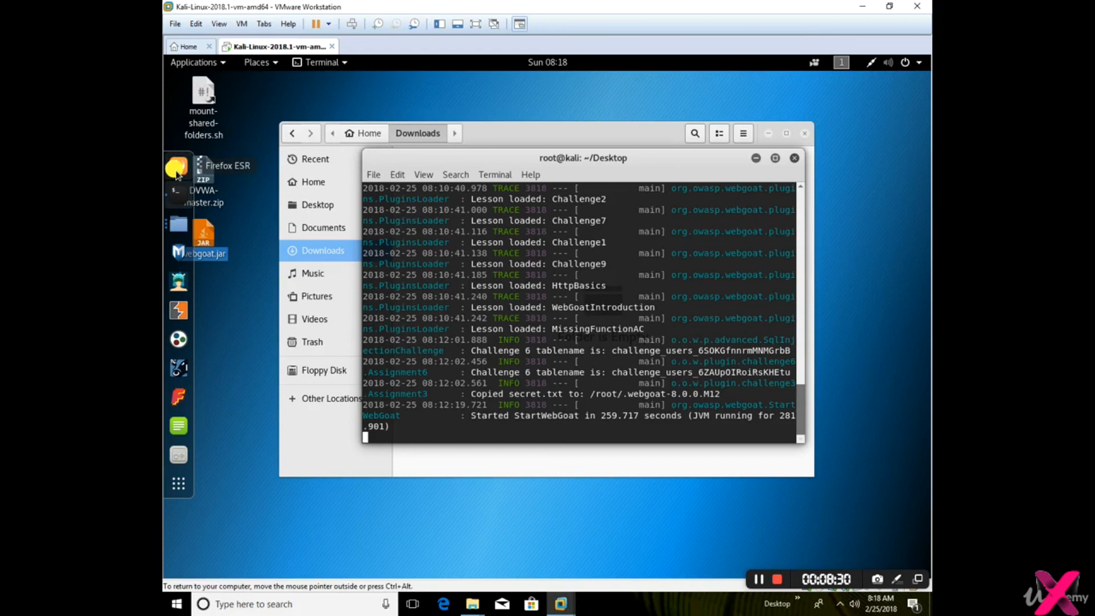
left_click(758, 582)
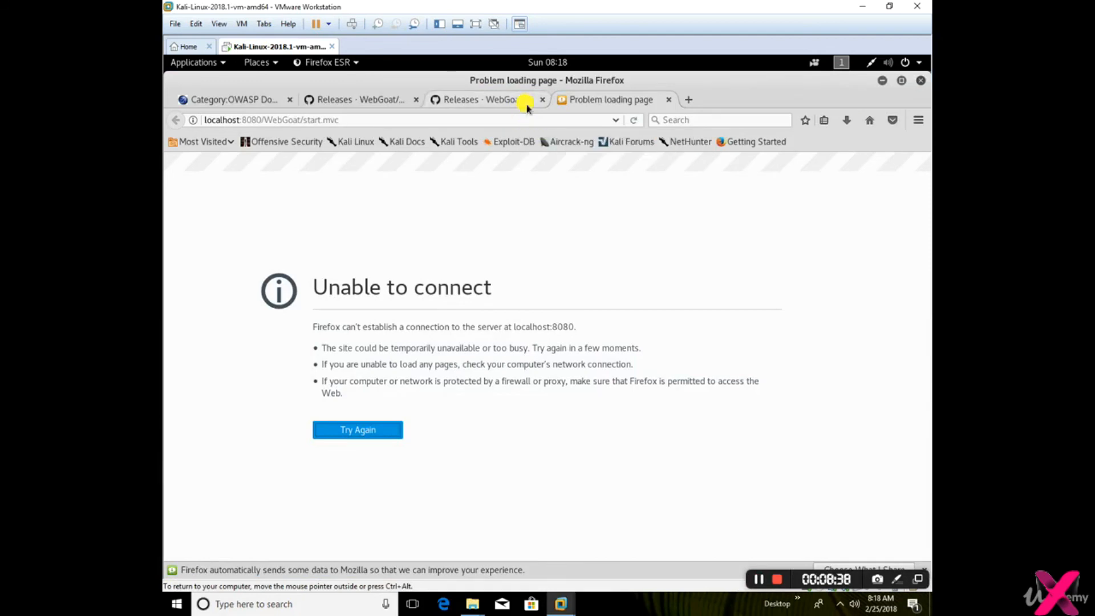
left_click(518, 117)
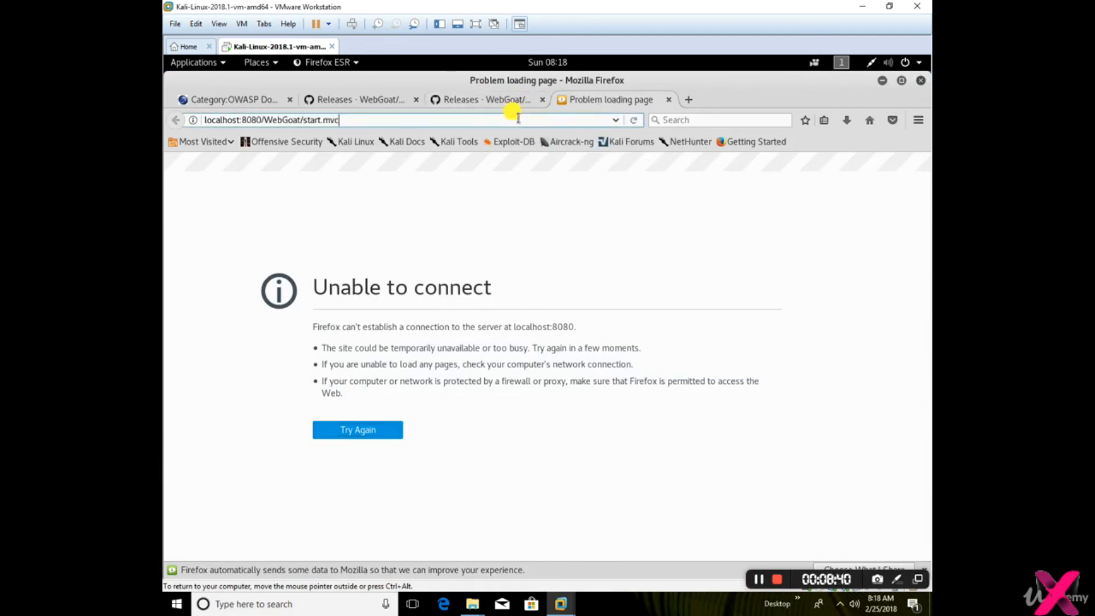
key("Return")
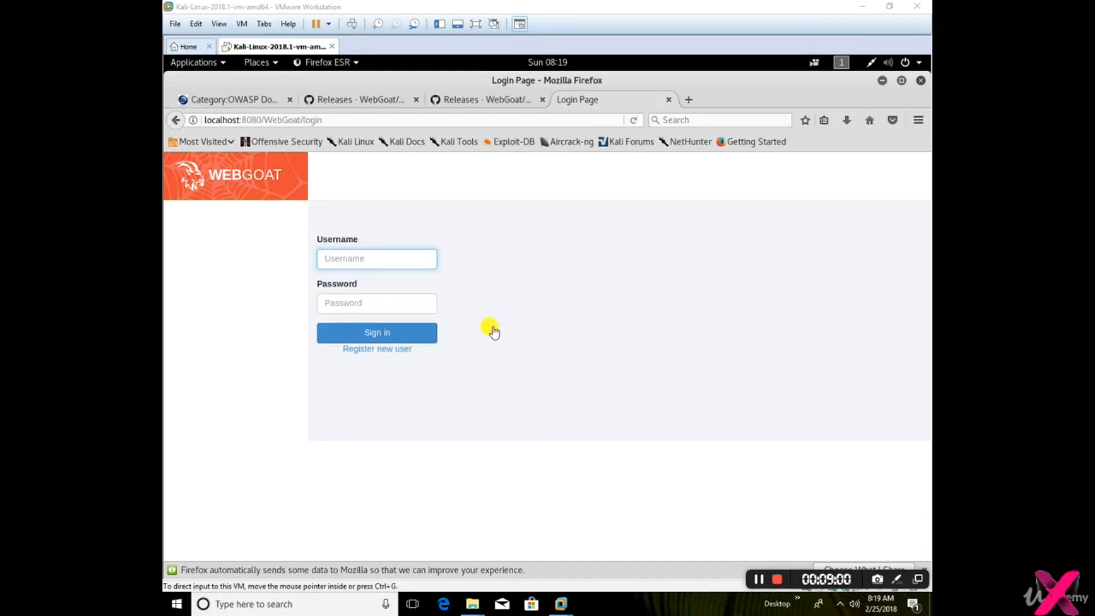
Open WebGoat's new user registration form and enter superman as the username
left_click(369, 349)
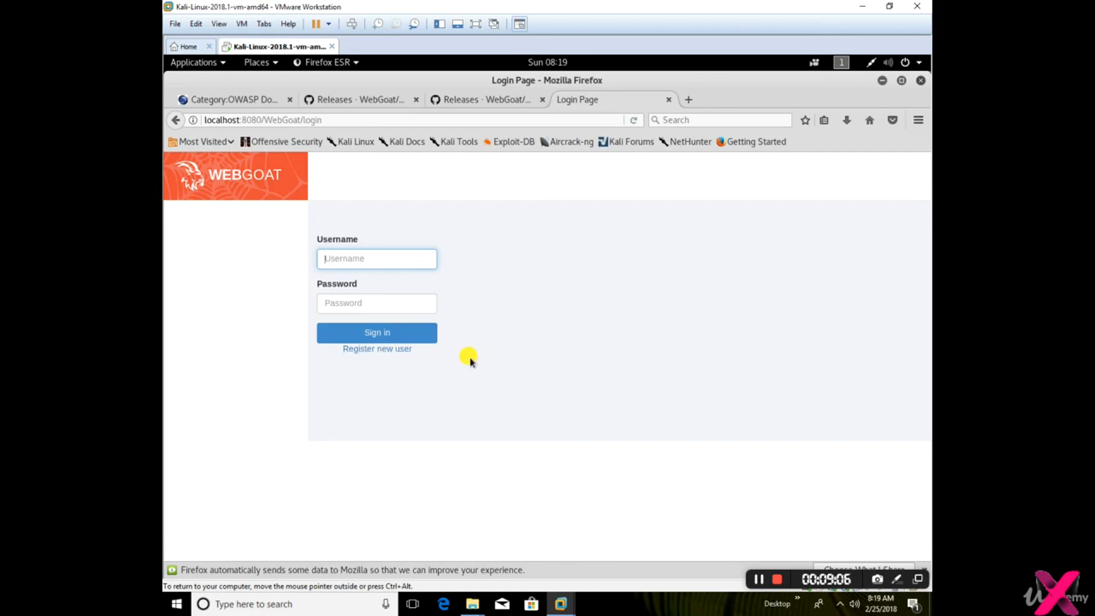
left_click(367, 351)
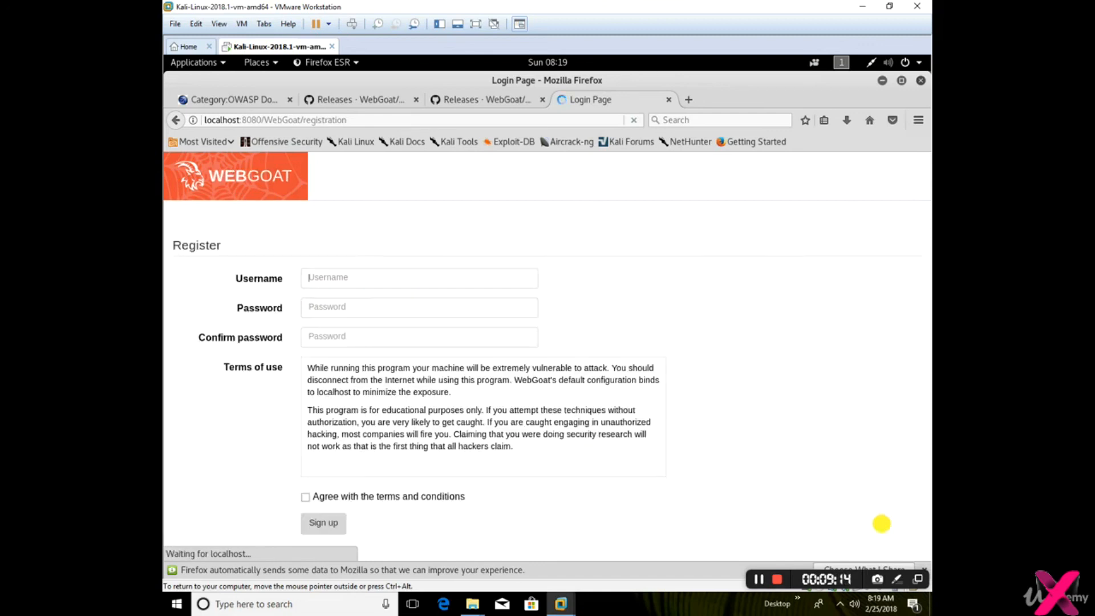
left_click(355, 274)
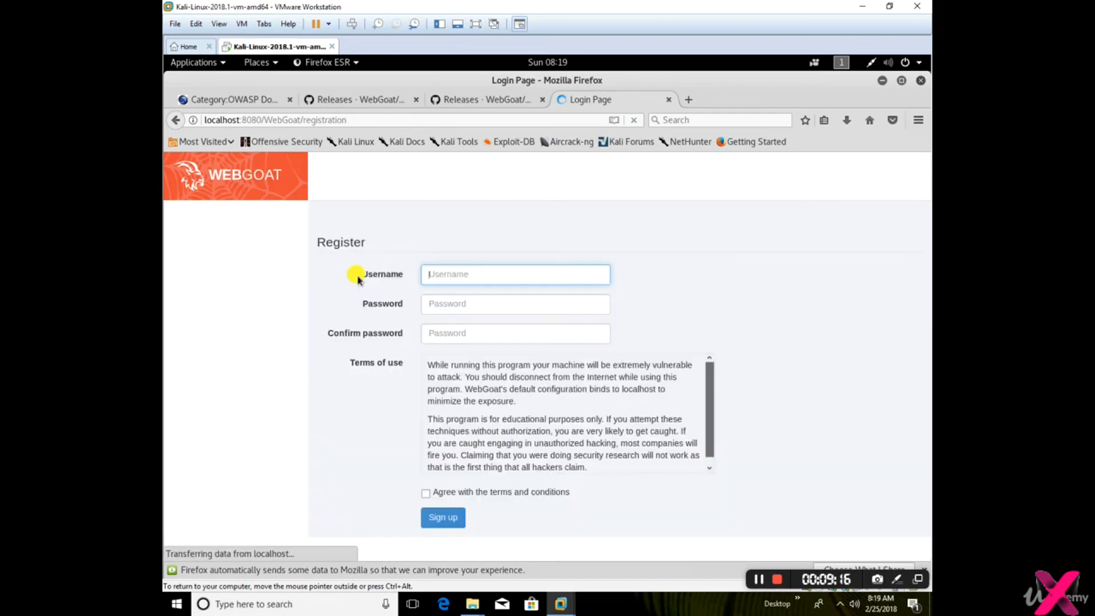
left_click(506, 278)
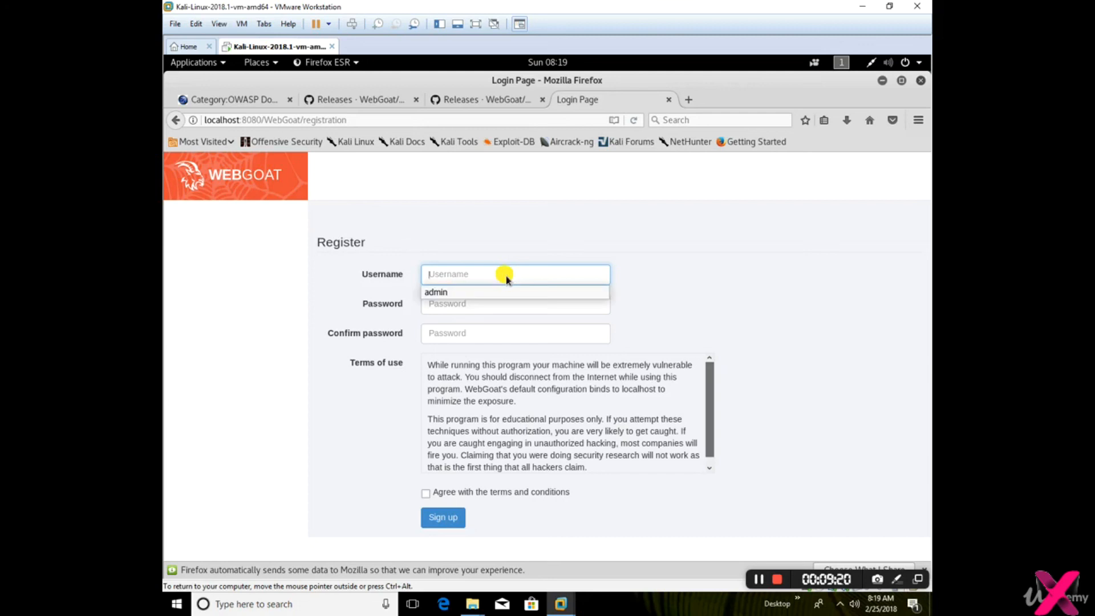
type("superman")
key("Tab")
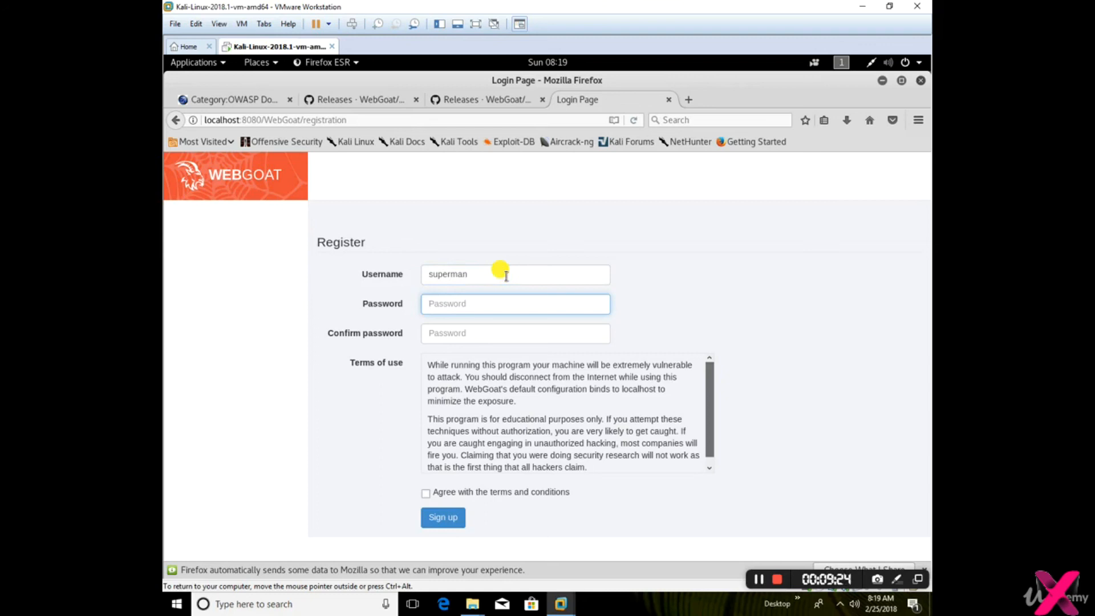
Enter and confirm the account password, then agree to the terms and sign up without having Firefox remember the login
type("123456")
key("Tab")
type("123456")
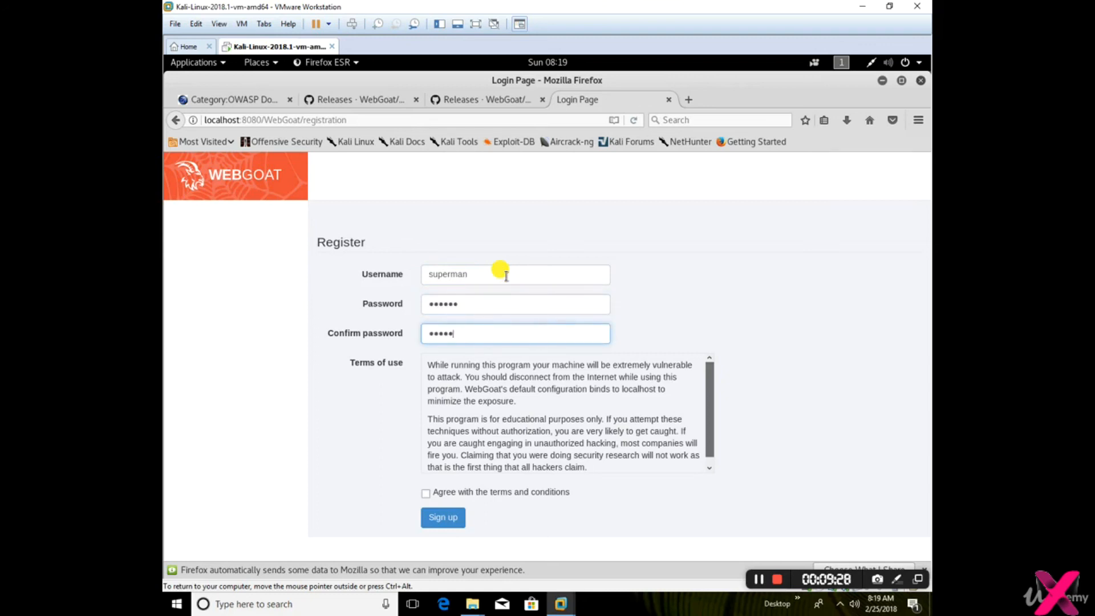
left_click(428, 493)
left_click(453, 520)
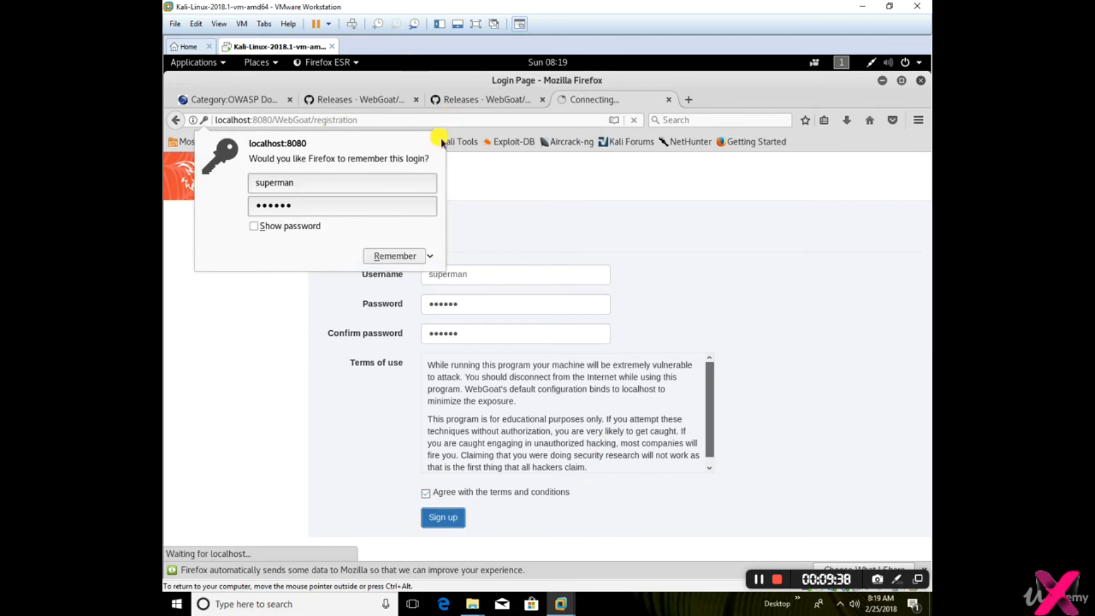
left_click(800, 375)
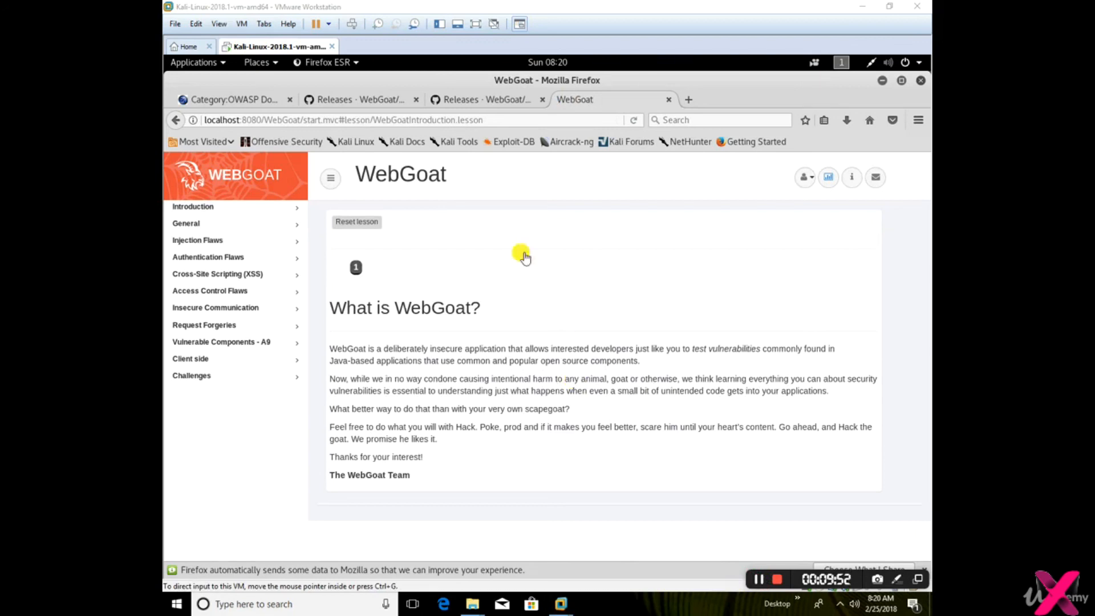
Browse the WebGoat lesson categories, including General, Authentication Flaws, Insecure Communication and Challenges
left_click(191, 227)
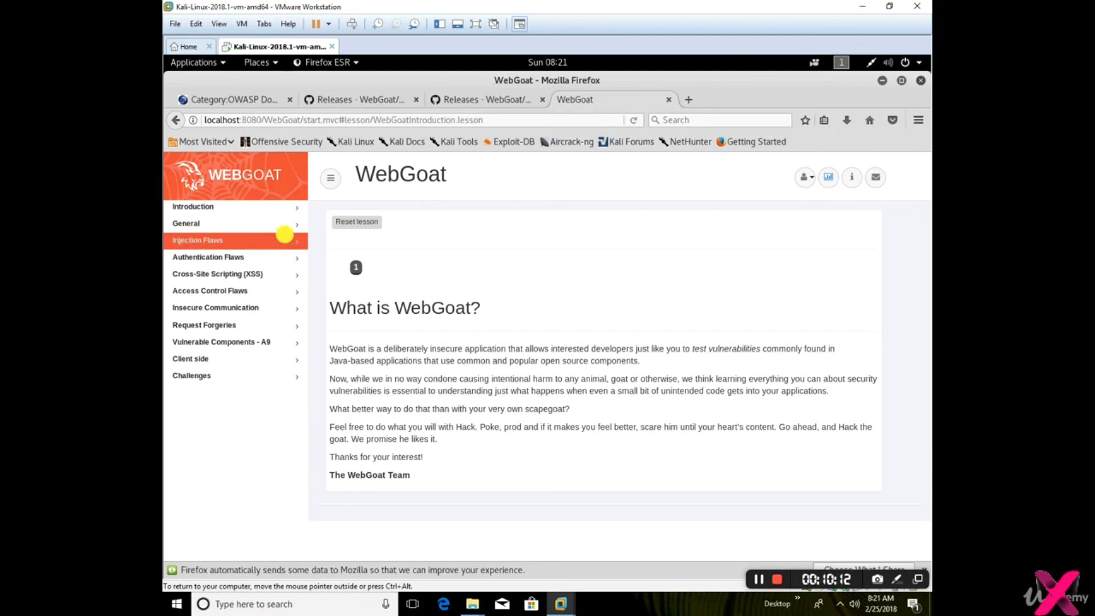
left_click(224, 258)
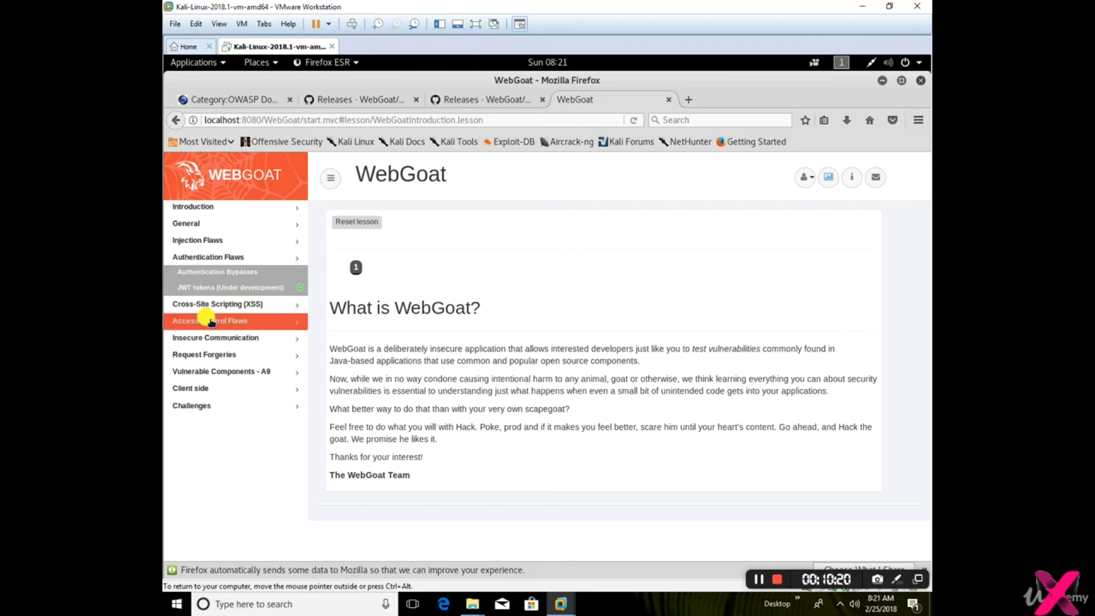
left_click(216, 337)
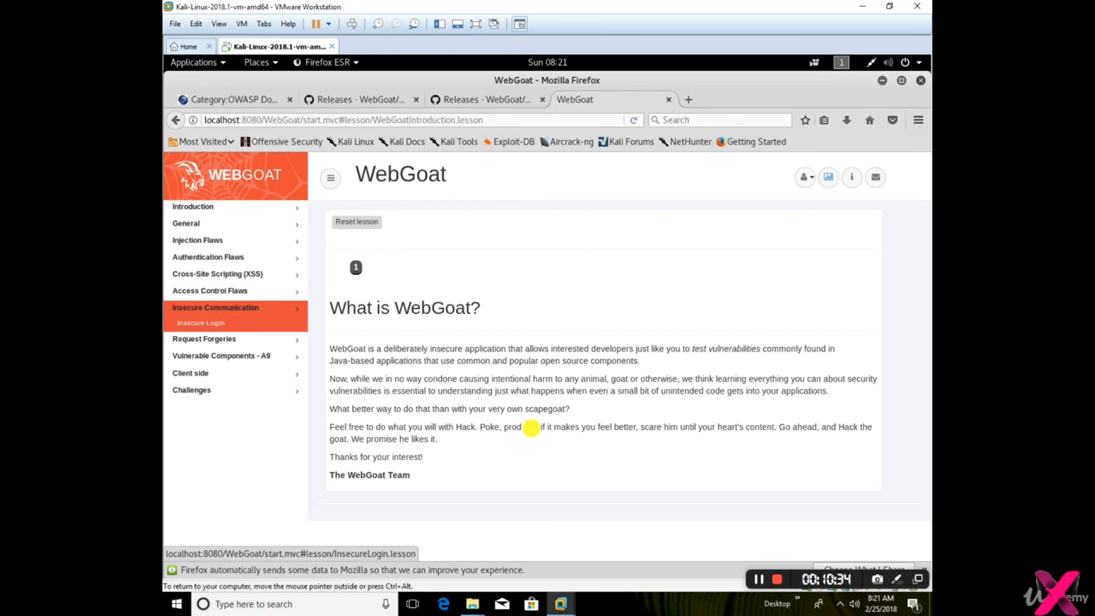
left_click(758, 578)
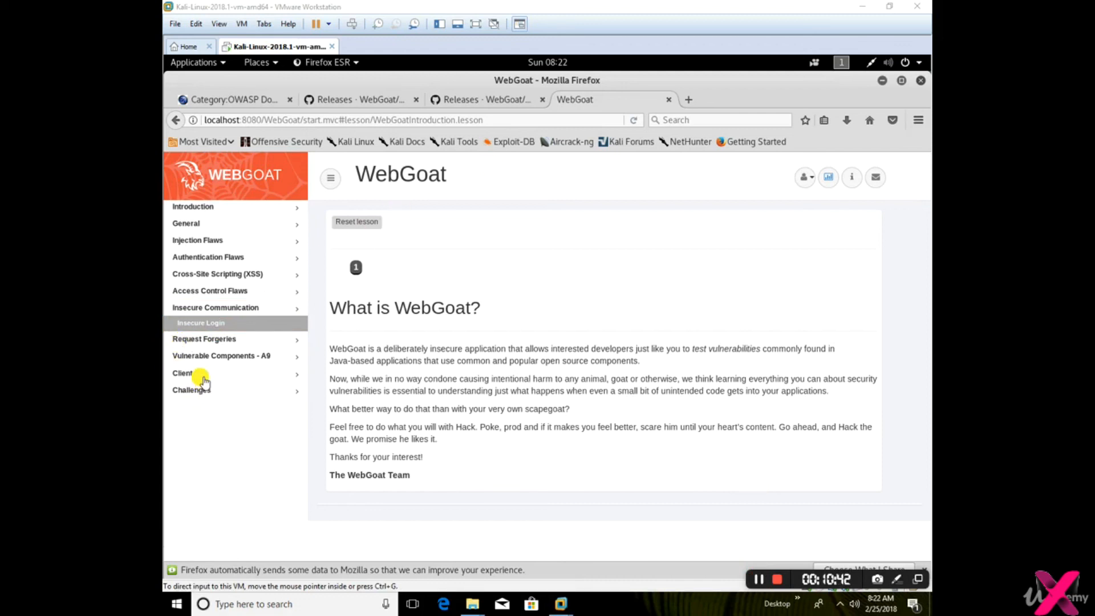
left_click(190, 391)
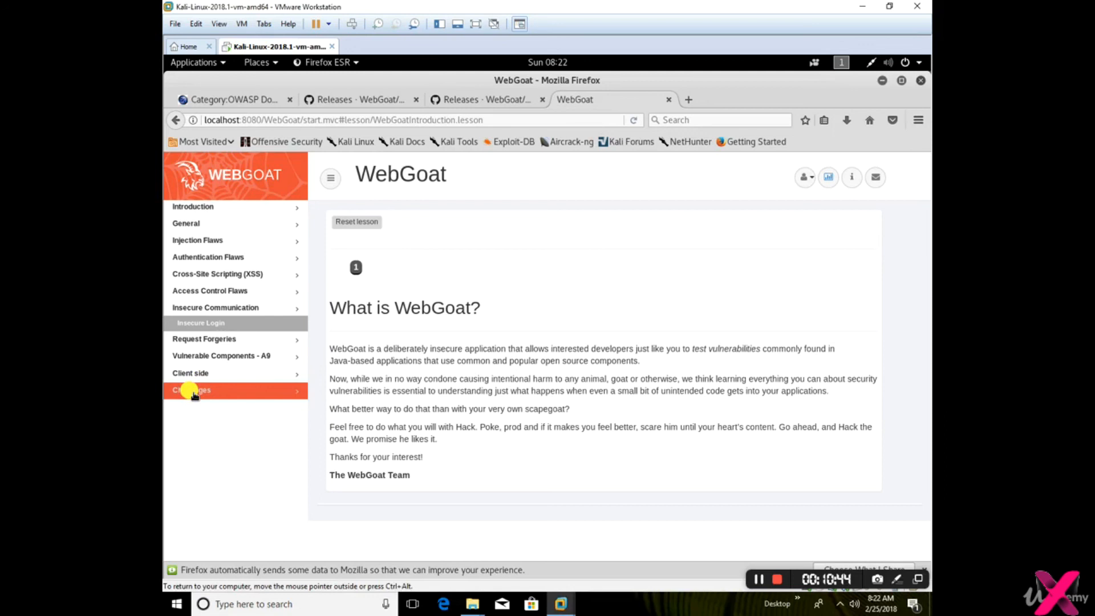
Expand the Challenges category in the WebGoat lesson list
left_click(193, 392)
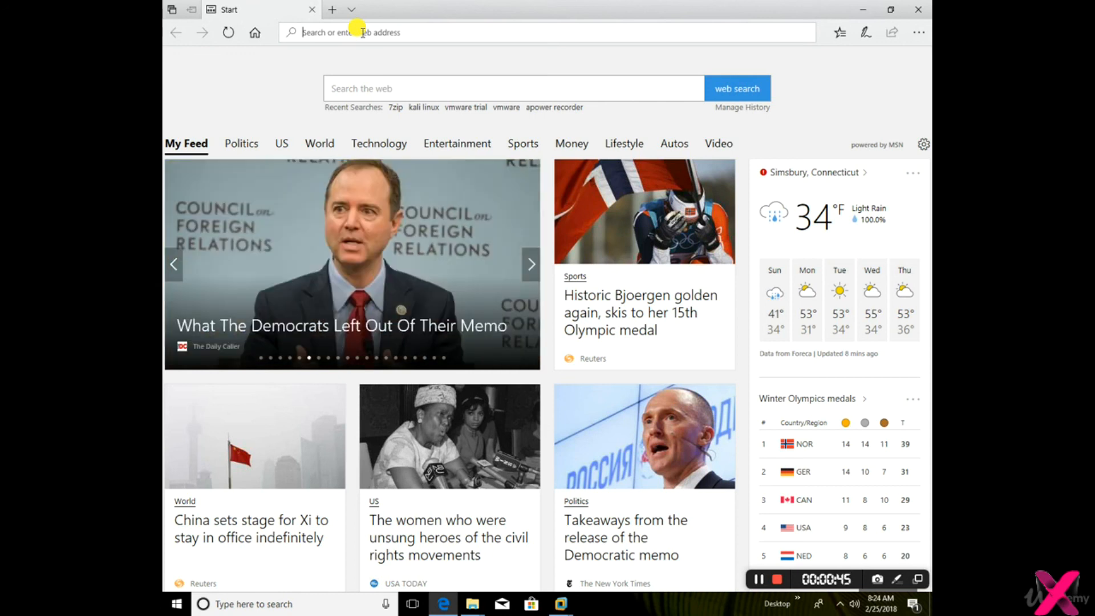
In Microsoft Edge, search for hackthissite, open the official HackThisSite website and view its Basic missions page
type("hackthissite")
key("Return")
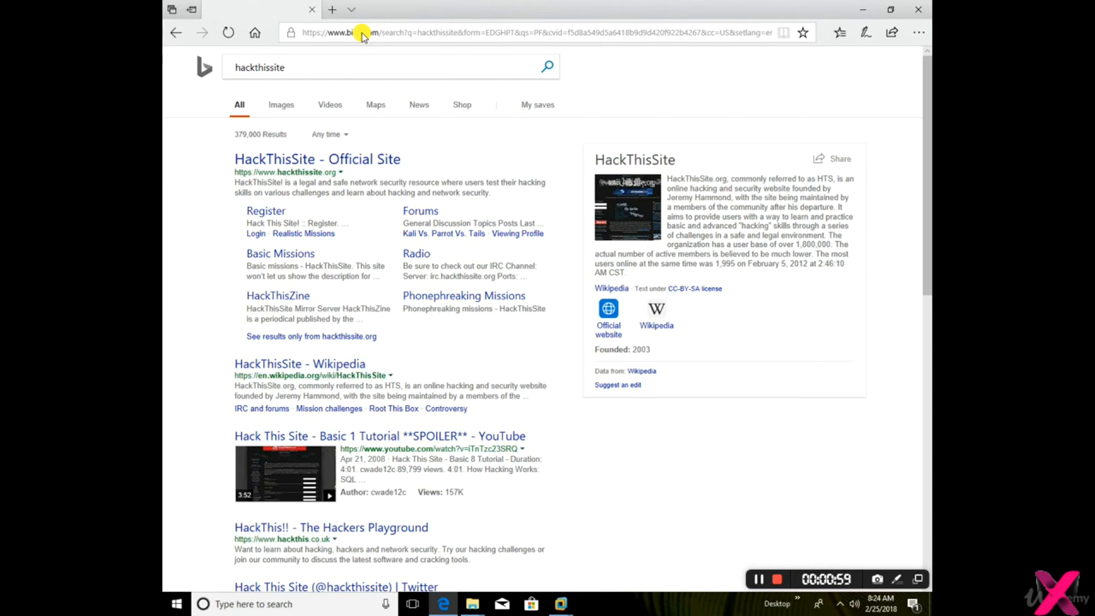
left_click(364, 165)
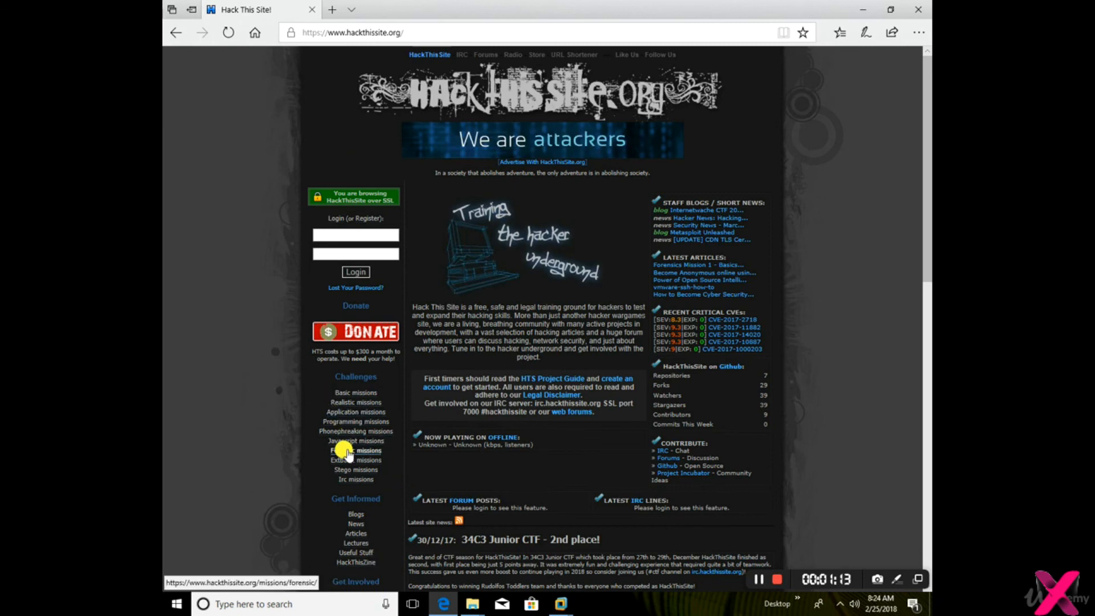
left_click(357, 394)
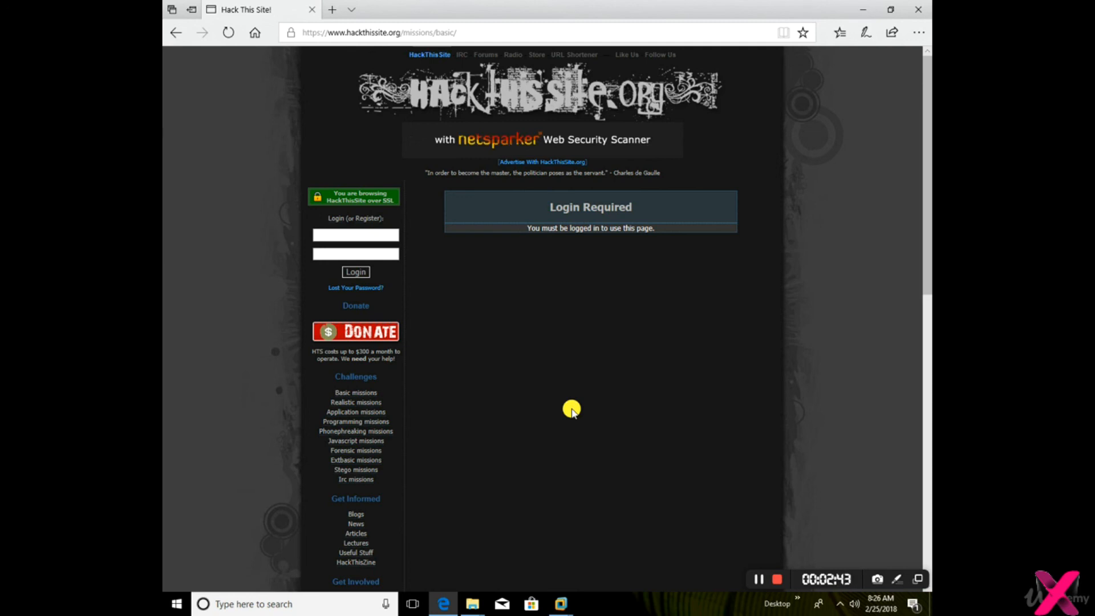
Search the web for testfire, open the Altoro Mutual site at testfire.net and examine the demo disclaimer below the page content
left_click(396, 33)
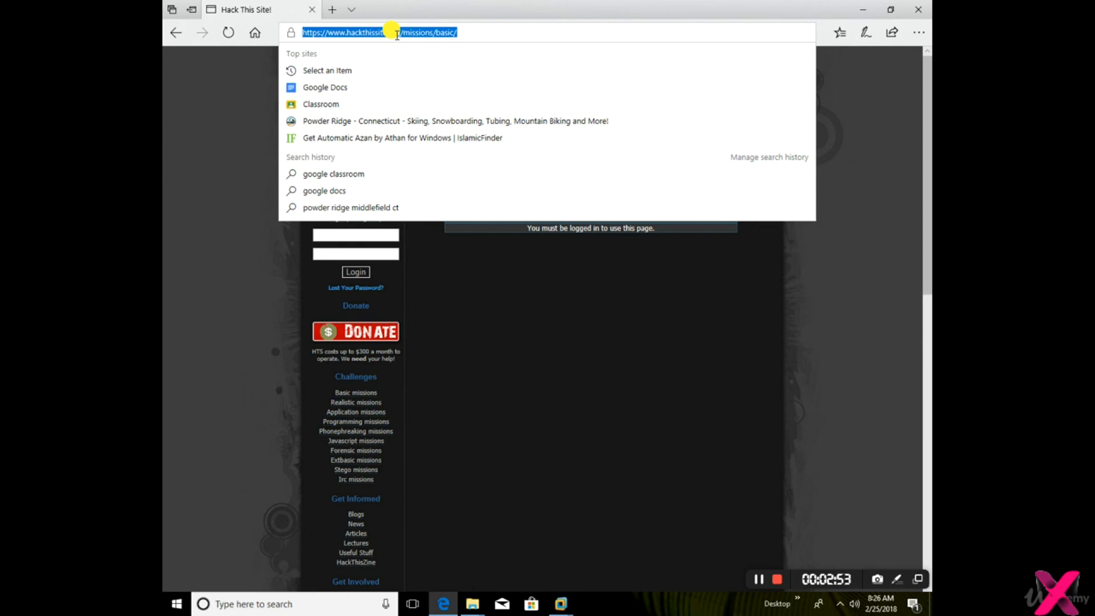
type("testfire")
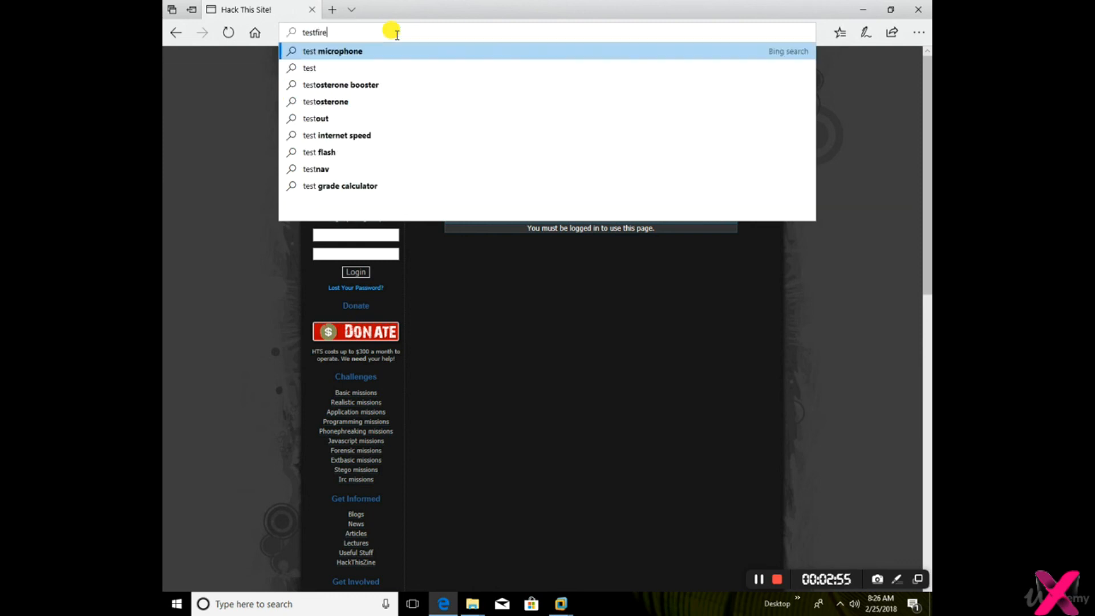
key("Return")
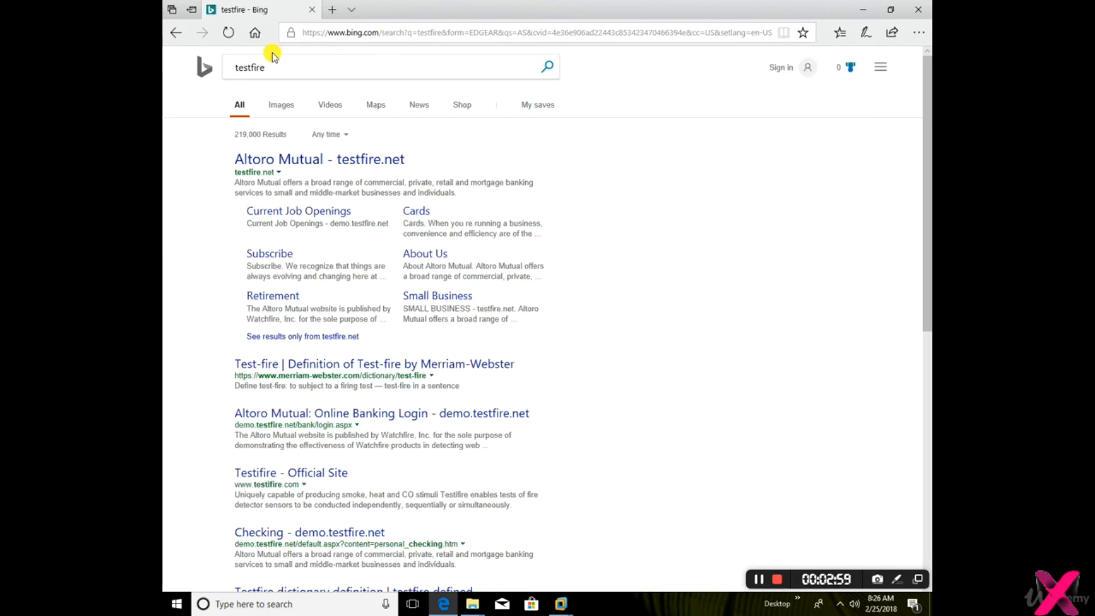
left_click(349, 158)
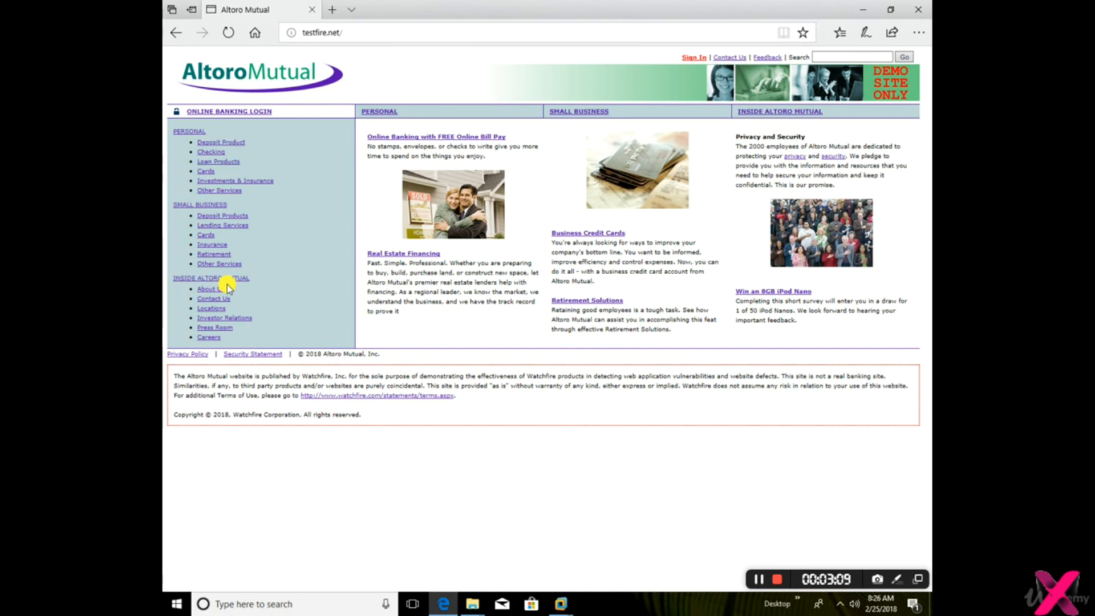
left_click_drag(170, 377, 488, 415)
left_click(341, 407)
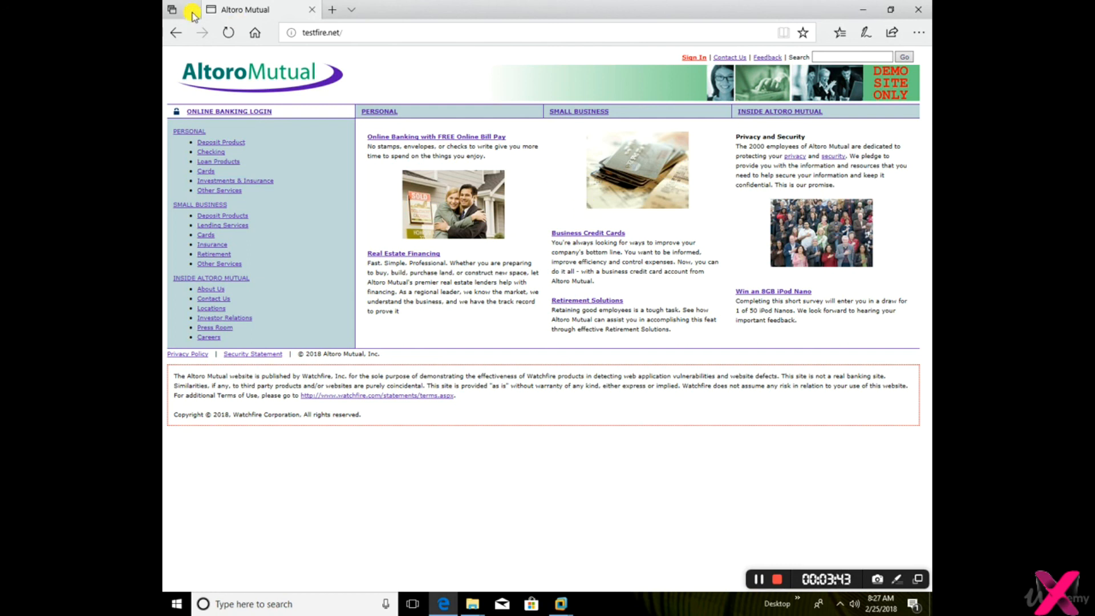
Go back from Altoro Mutual to the HackThisSite Basic missions page and close the browser window
left_click(176, 32)
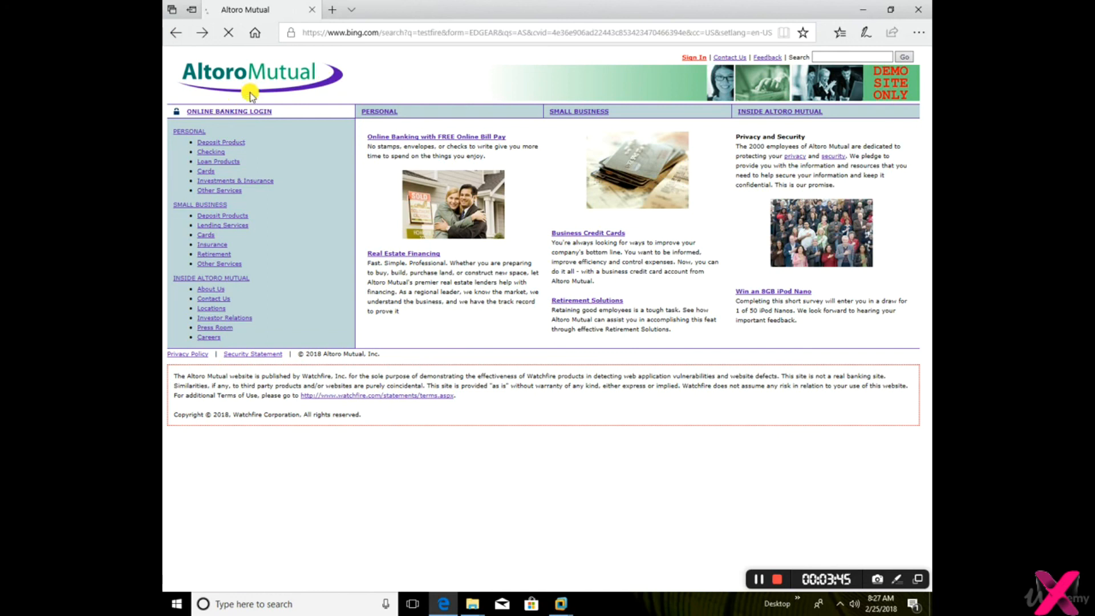
left_click(172, 34)
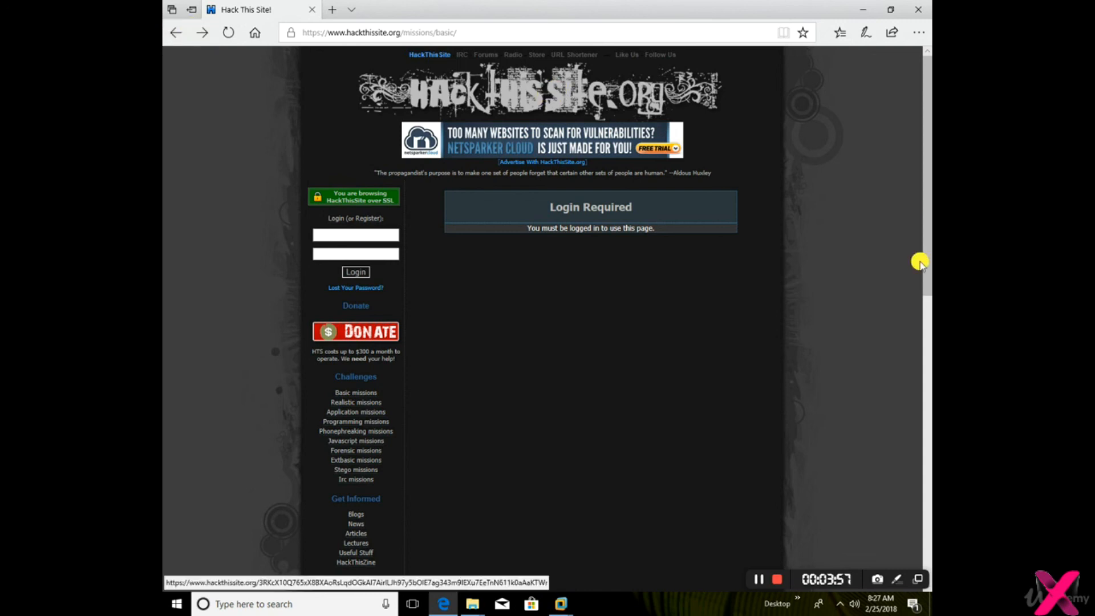
left_click(918, 10)
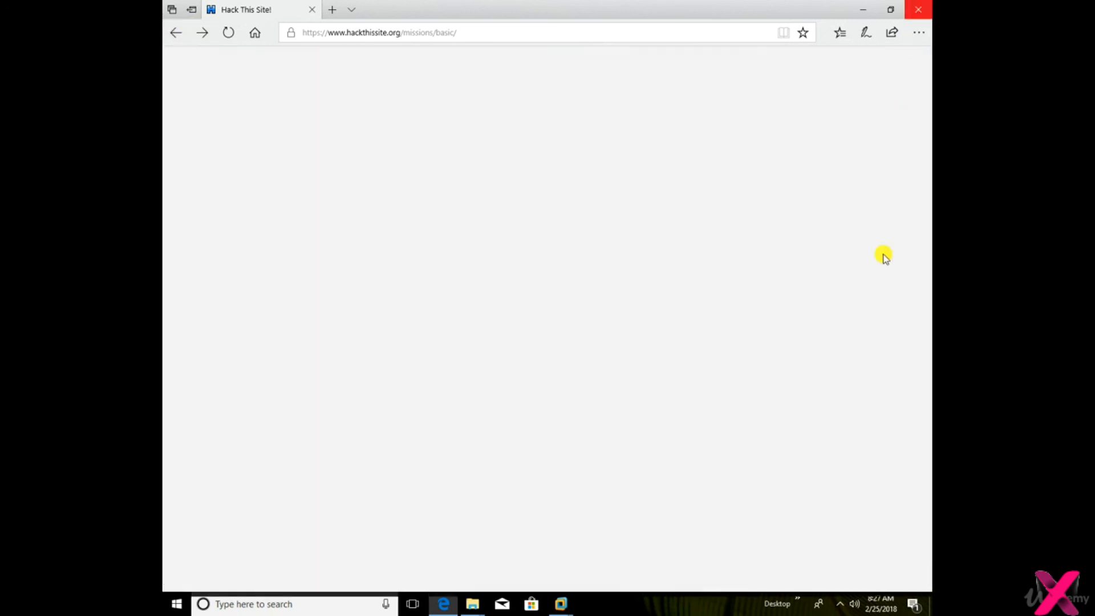